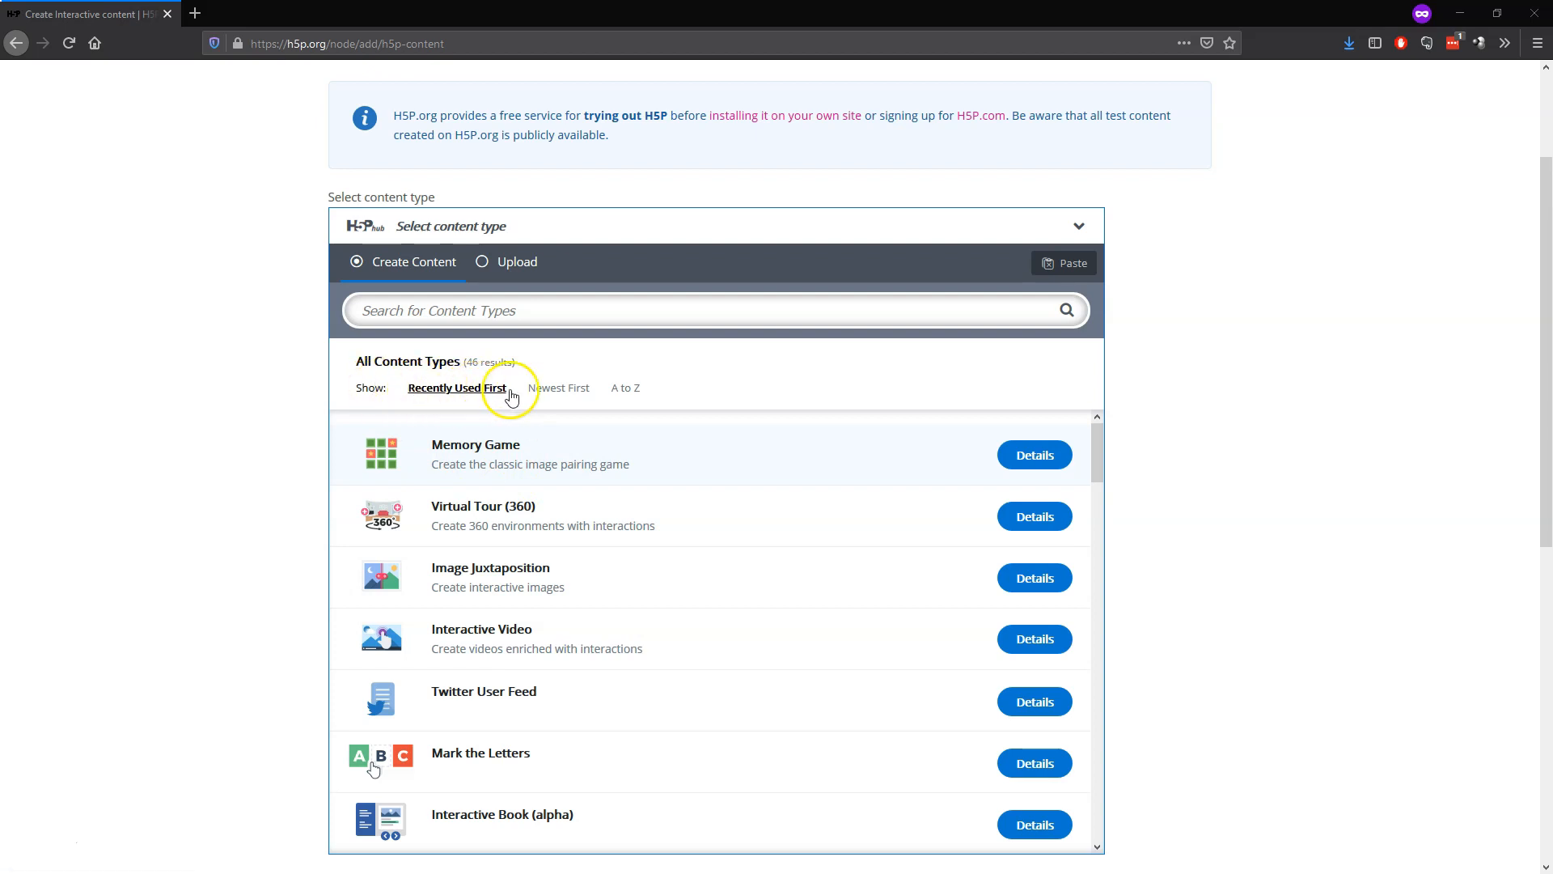
# - Sort the content types from A to Z, choose Memory Game, and title the activity "Monuments"
pyautogui.click(622, 388)
pyautogui.scroll(-20, 733, 470)
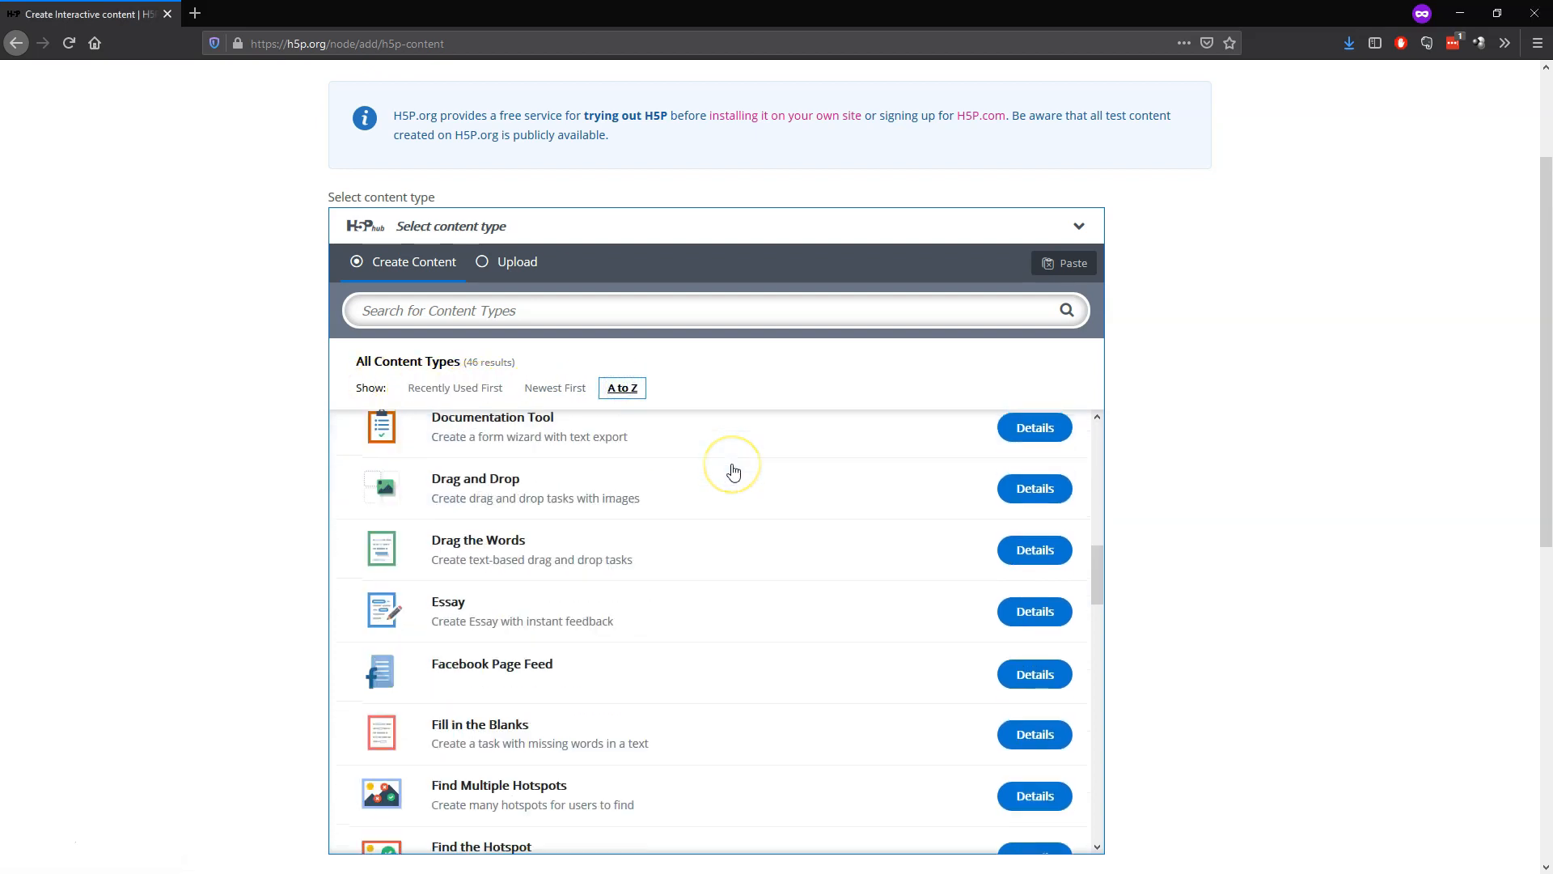
pyautogui.scroll(4, 733, 472)
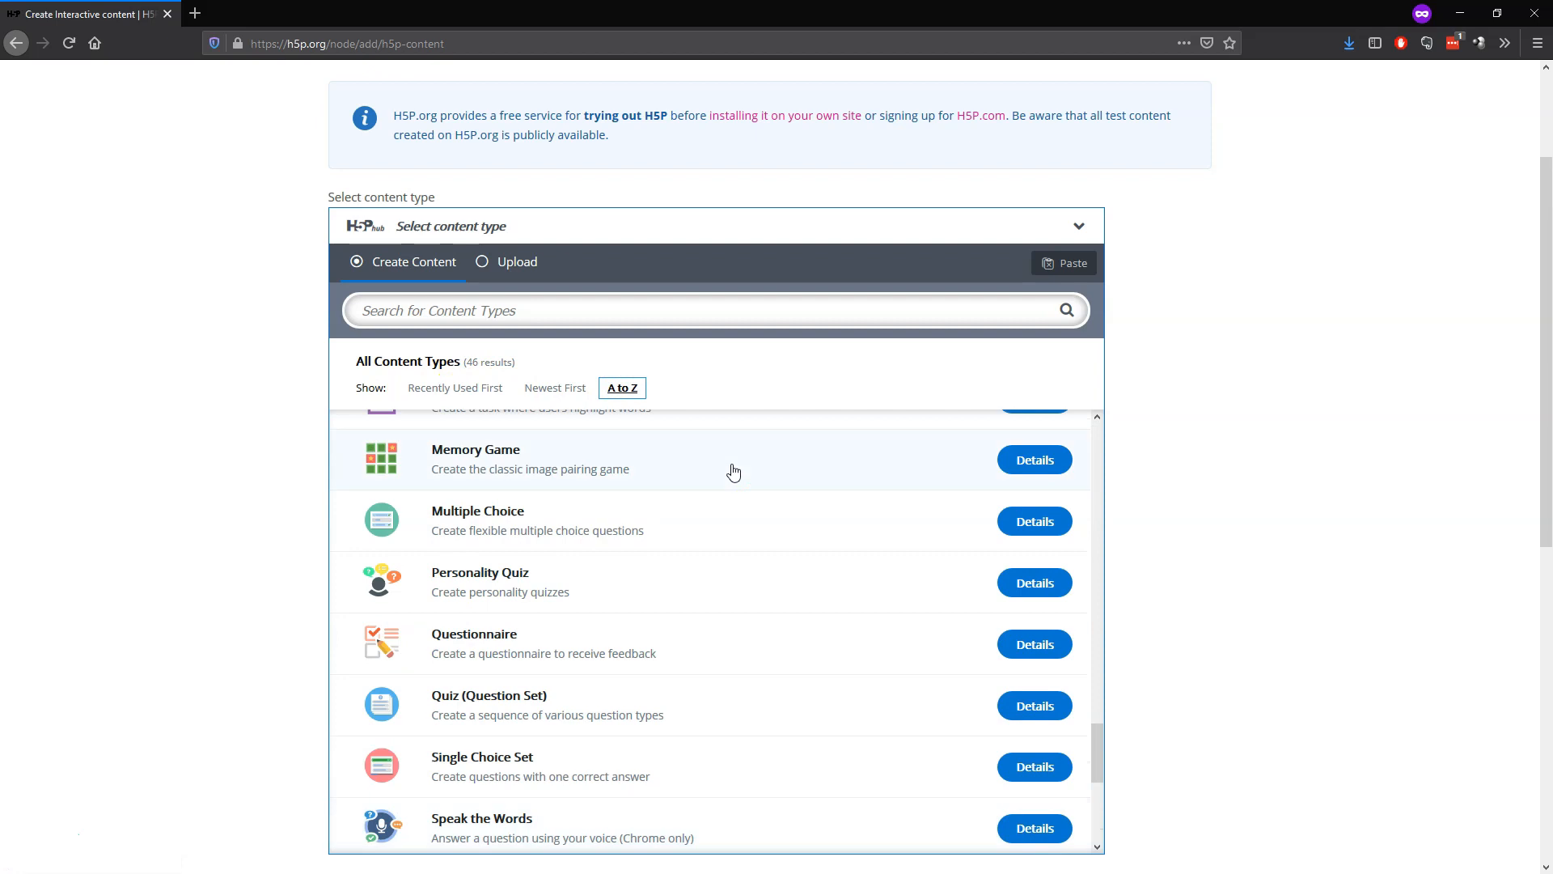
pyautogui.click(495, 456)
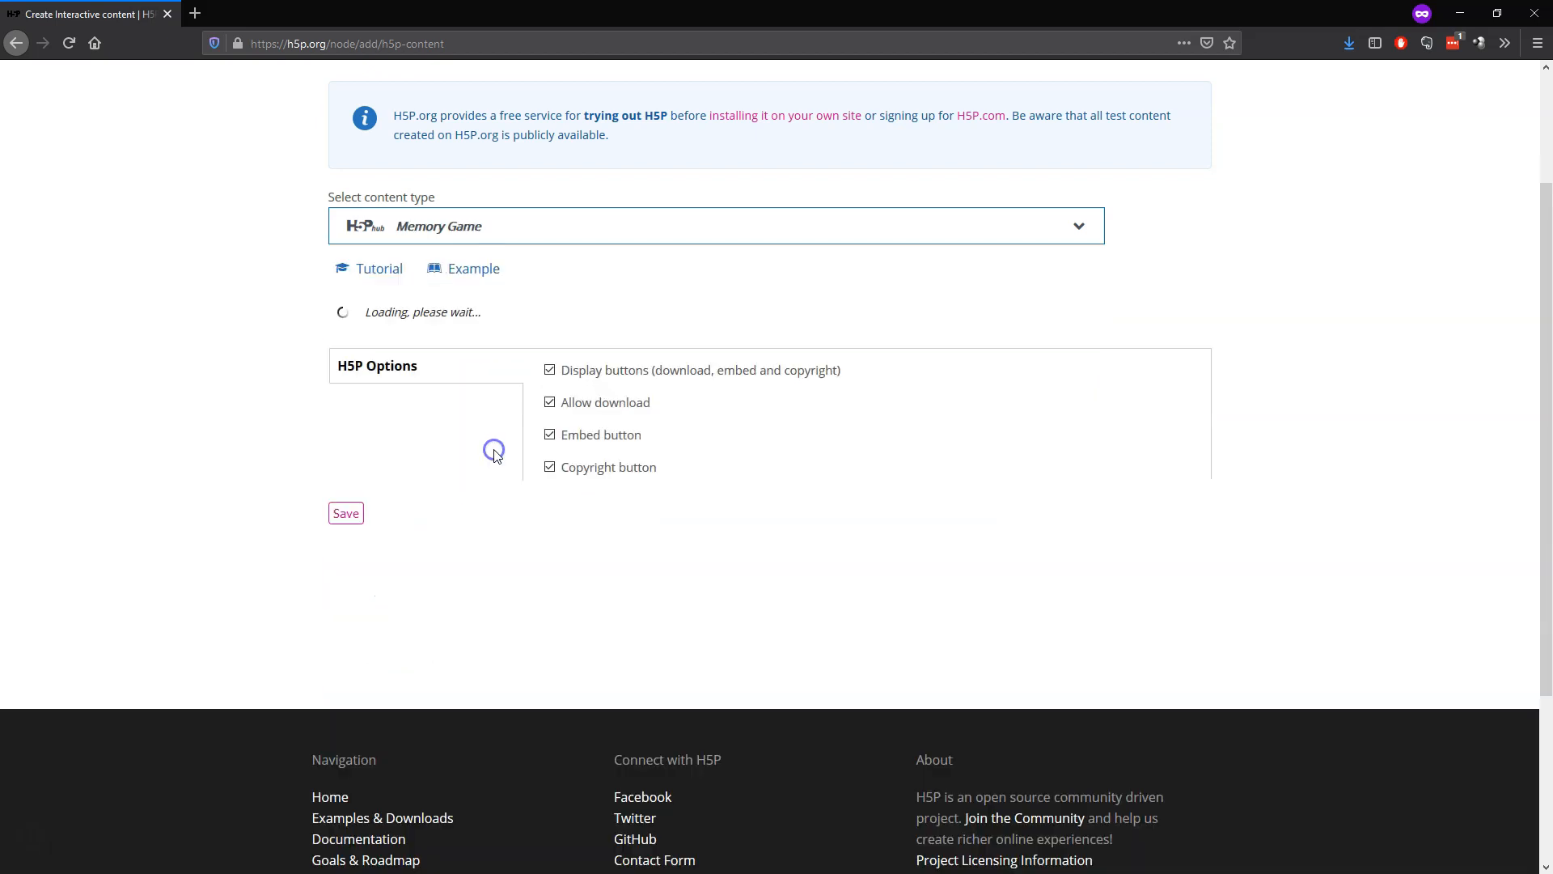
pyautogui.click(437, 405)
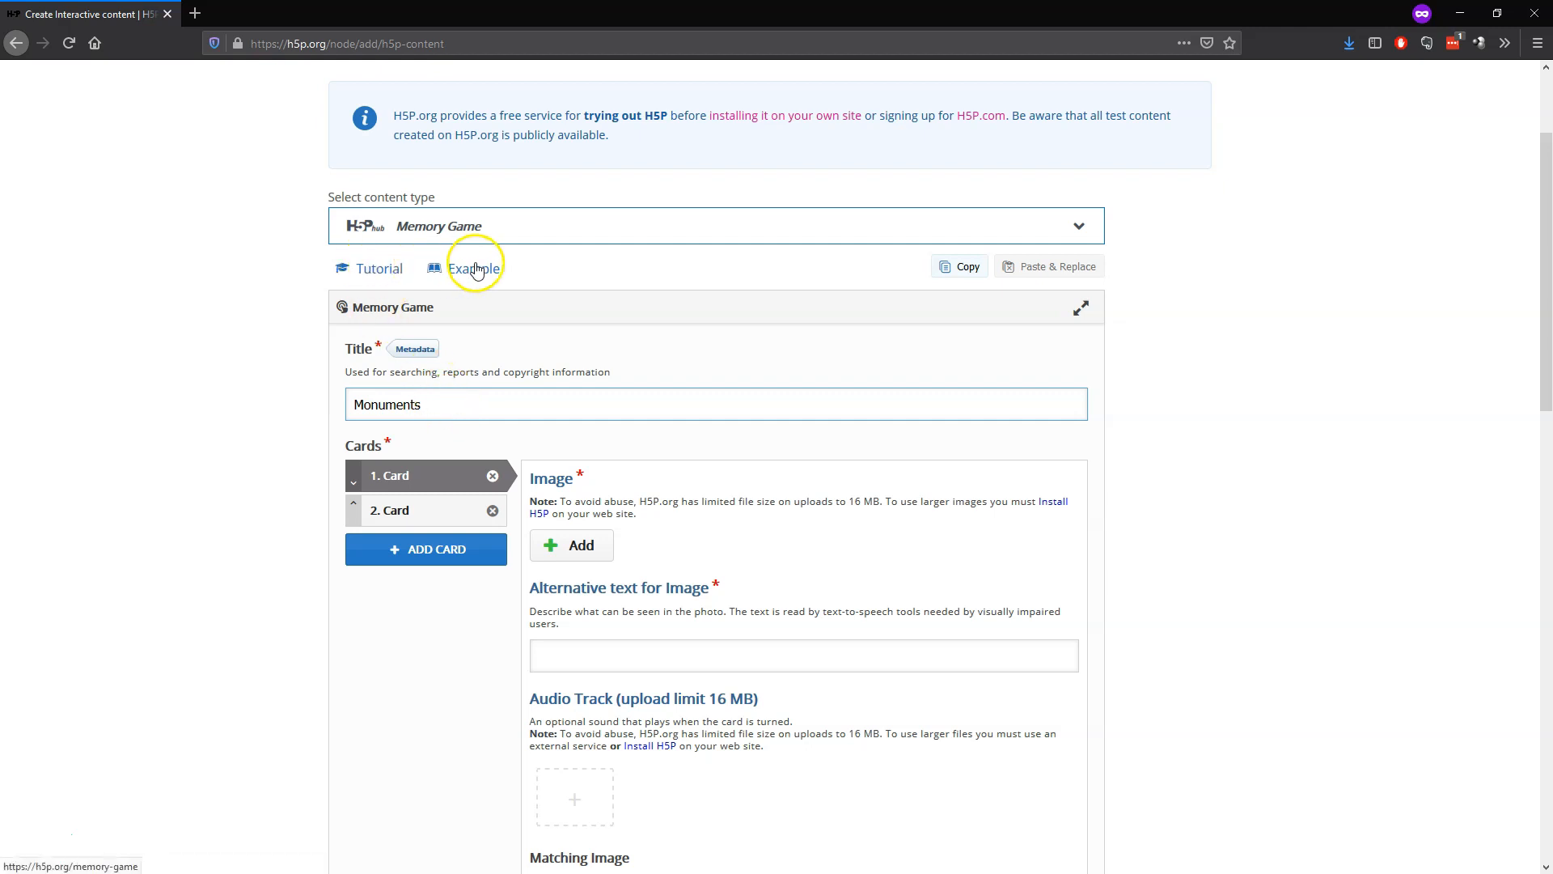
# - Open the Memory Game tutorial, turn over the first two example cards, and close the tutorial
pyautogui.click(381, 273)
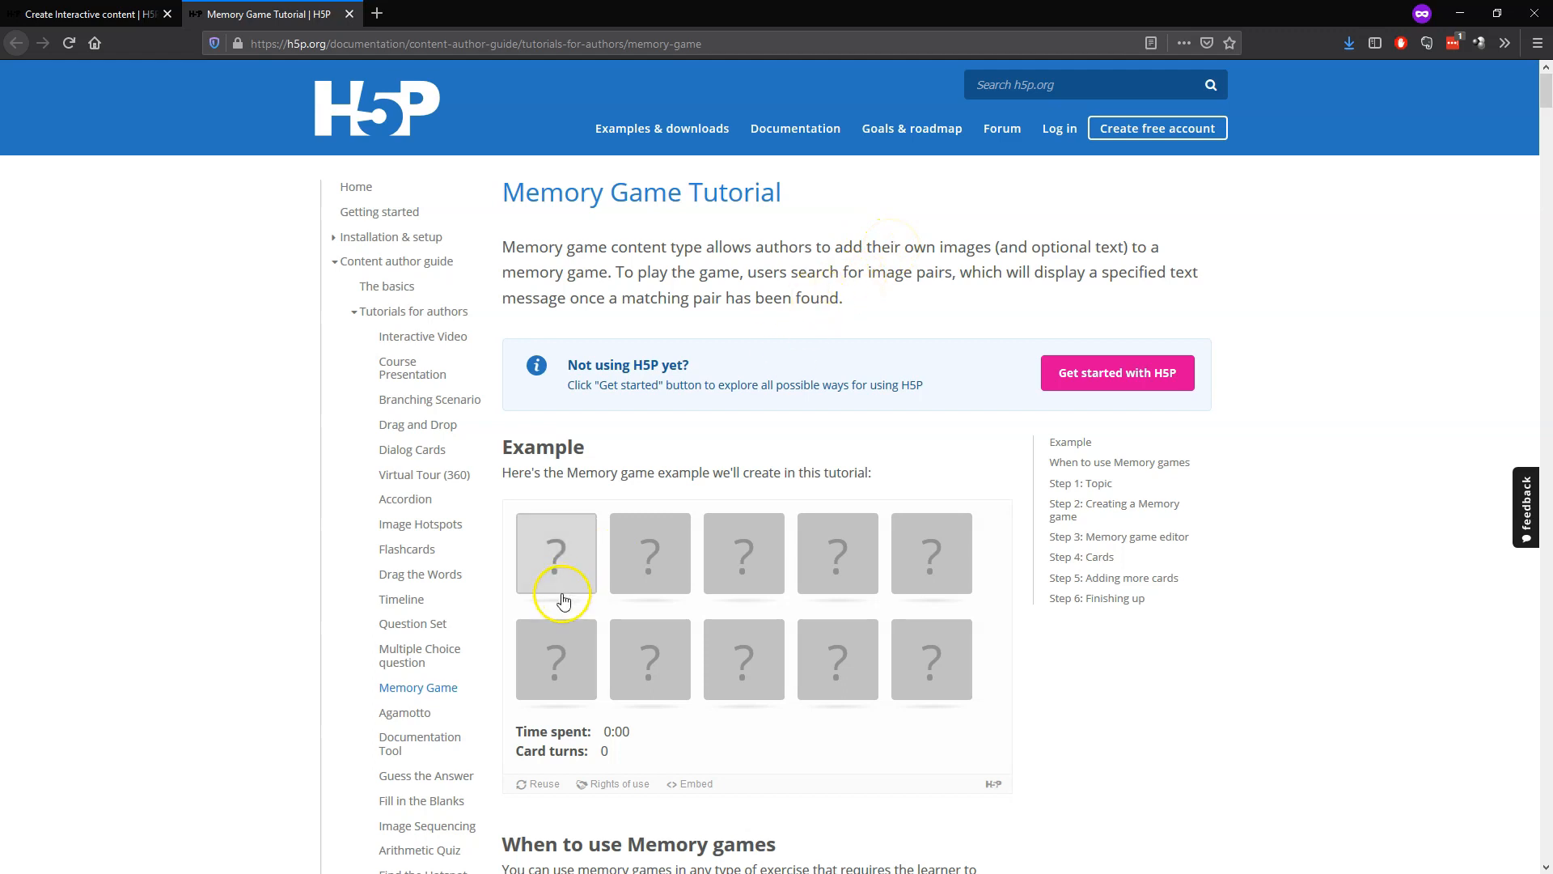
pyautogui.click(574, 567)
pyautogui.click(652, 575)
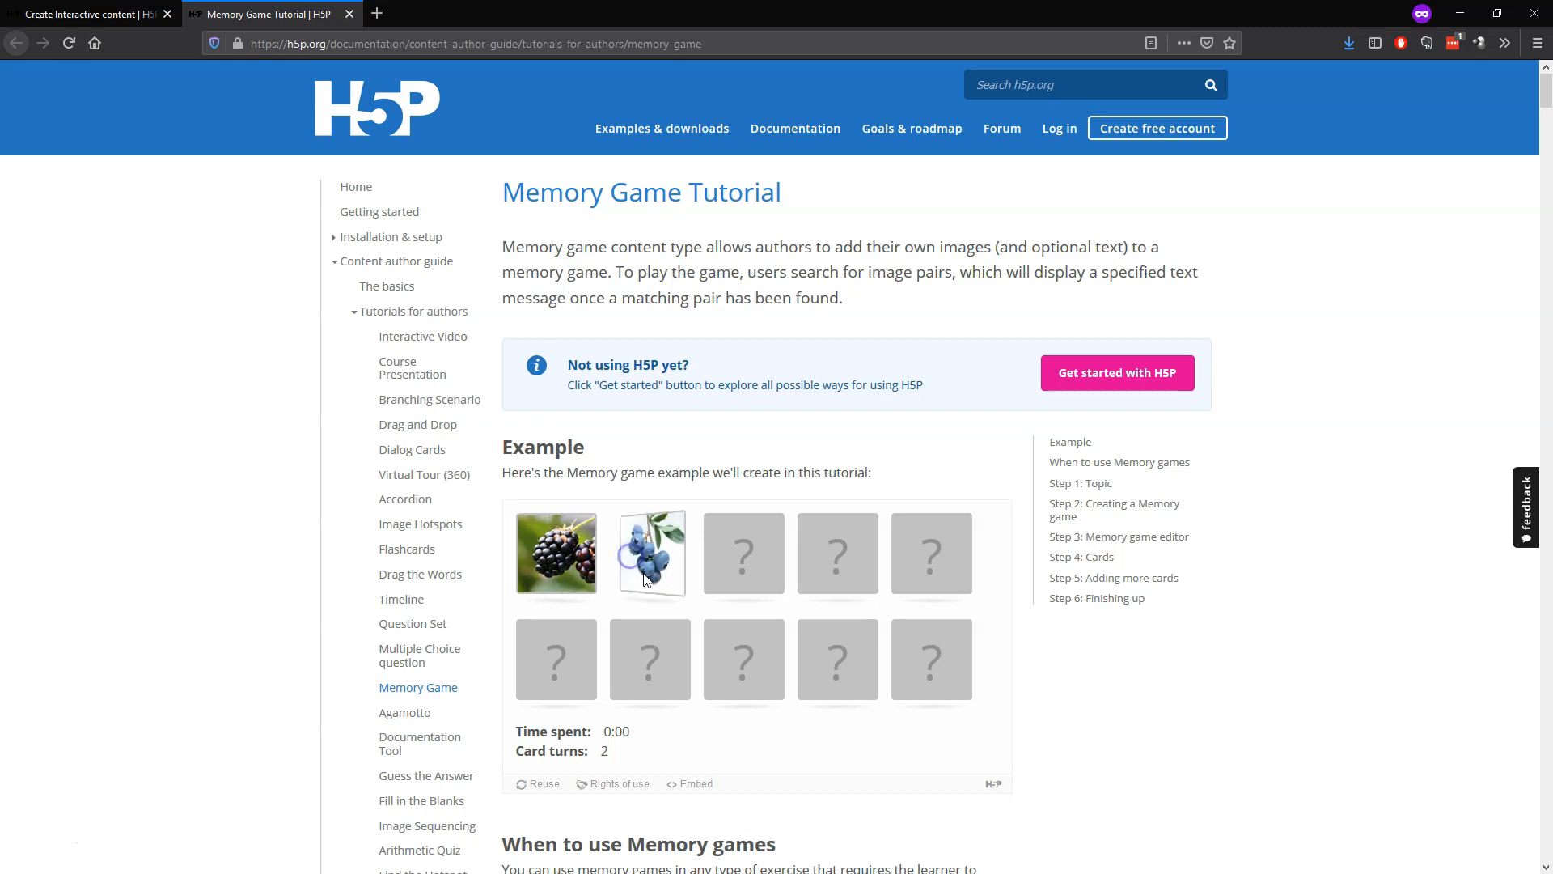
pyautogui.middleClick(246, 16)
# - Open the Memory Game example page, match the two blackberry cards in the first game, and dismiss the match pop-up
pyautogui.click(460, 270)
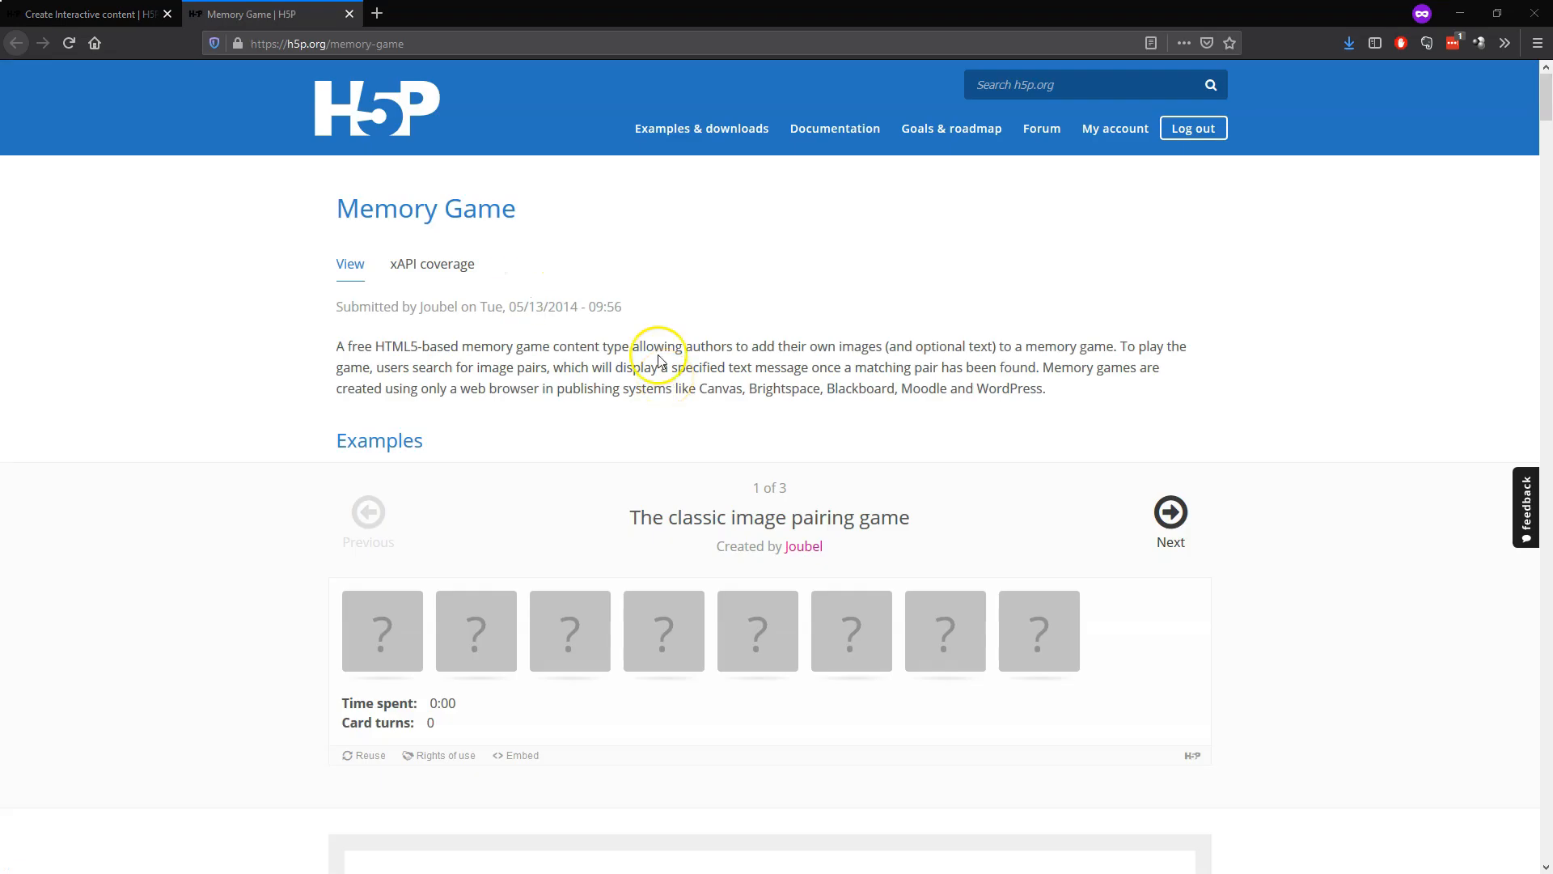
pyautogui.click(401, 634)
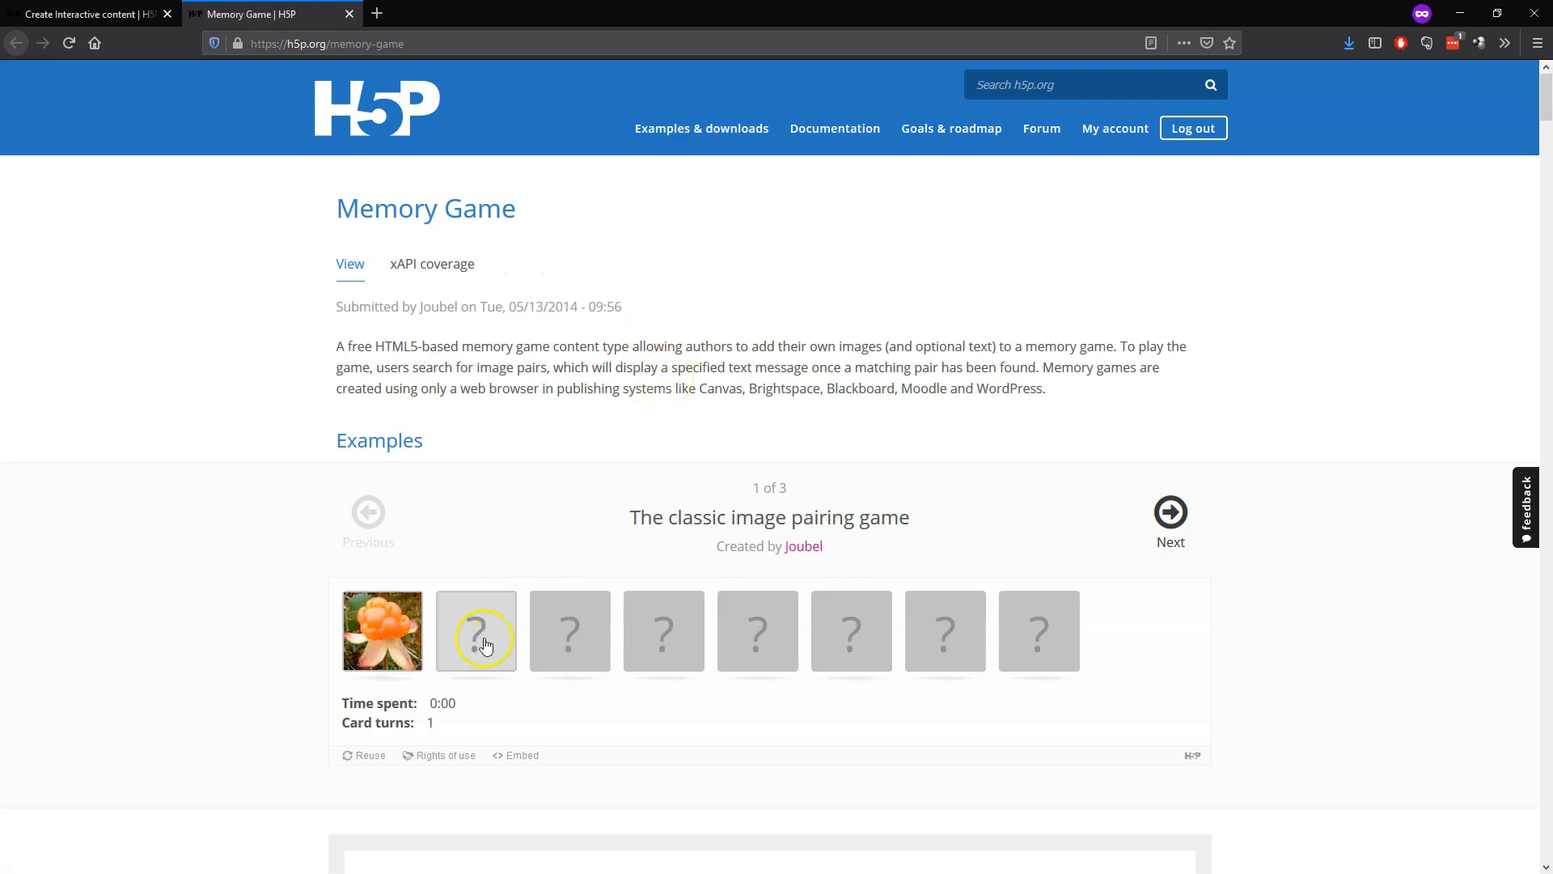
pyautogui.click(557, 641)
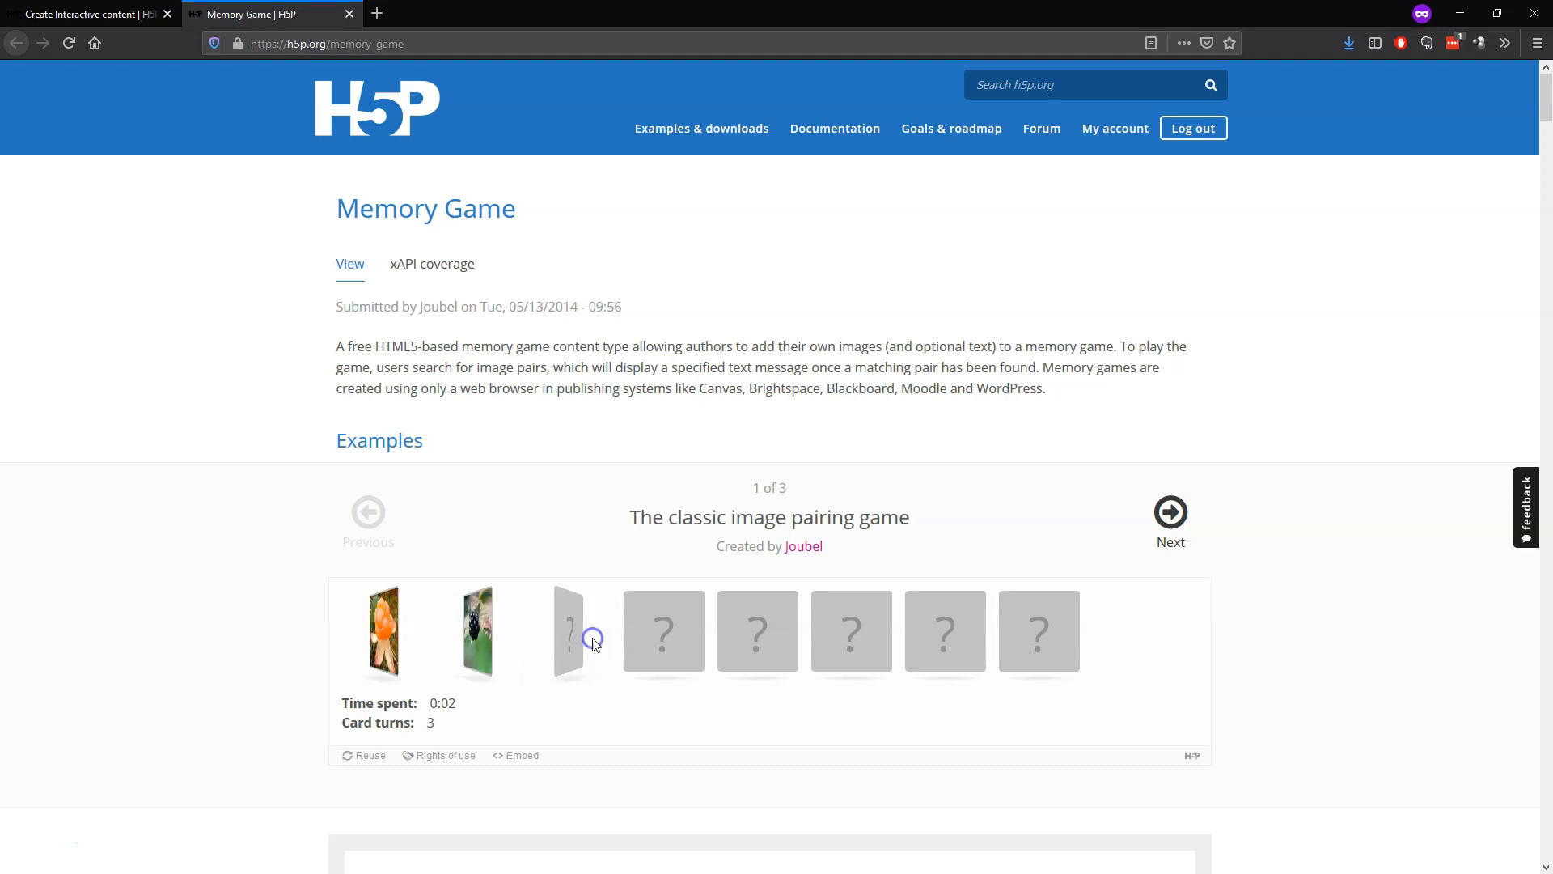
pyautogui.click(498, 635)
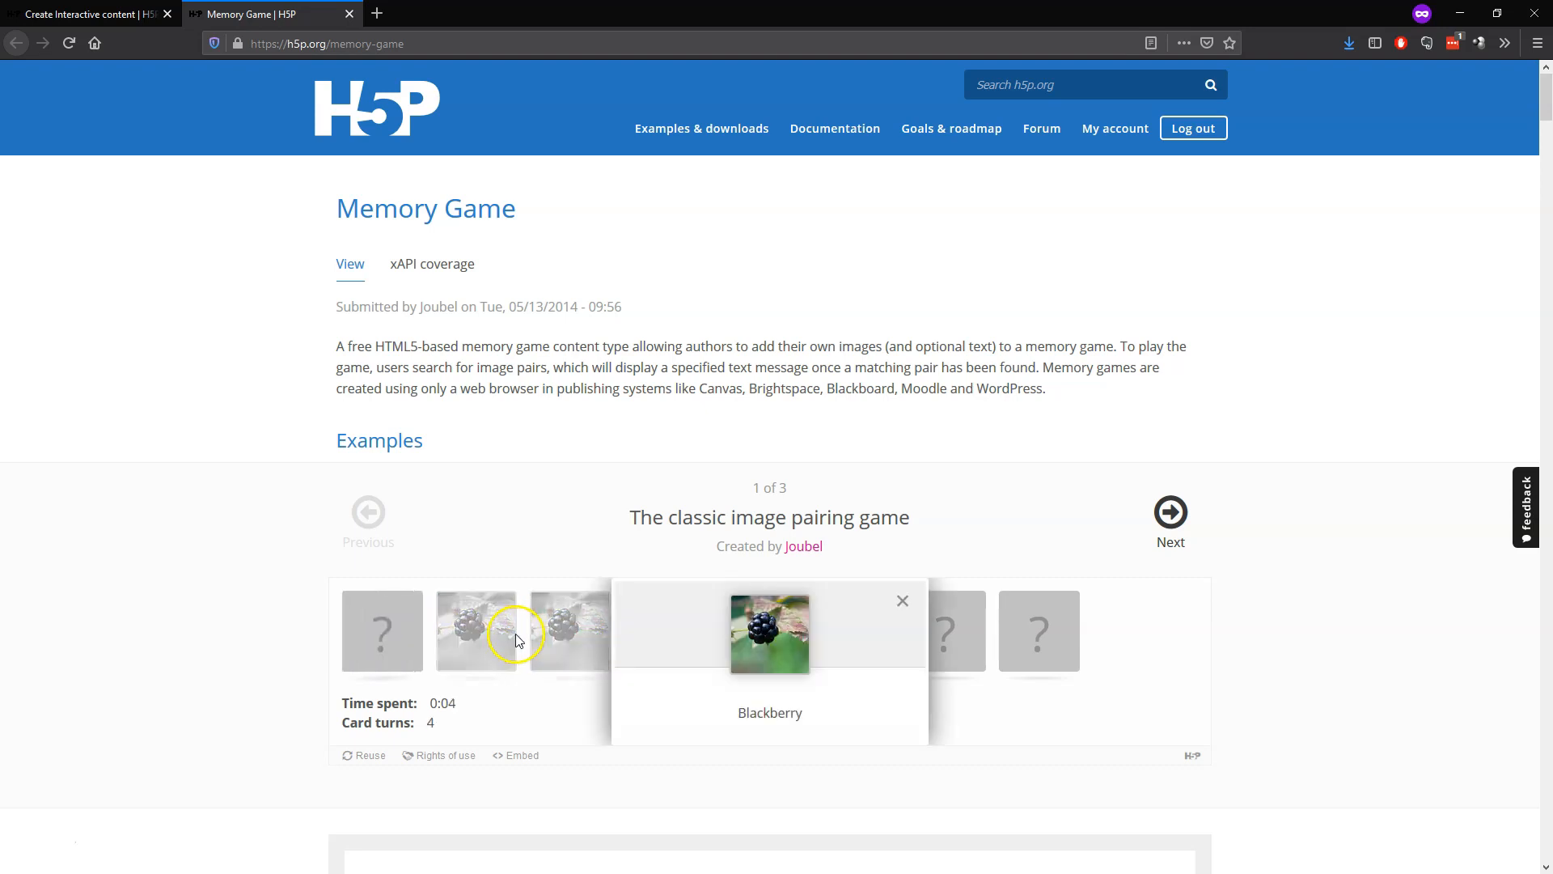
pyautogui.click(898, 605)
# - Browse to the third example, "Match places with flags", and close the example page
pyautogui.click(1171, 513)
pyautogui.click(1171, 512)
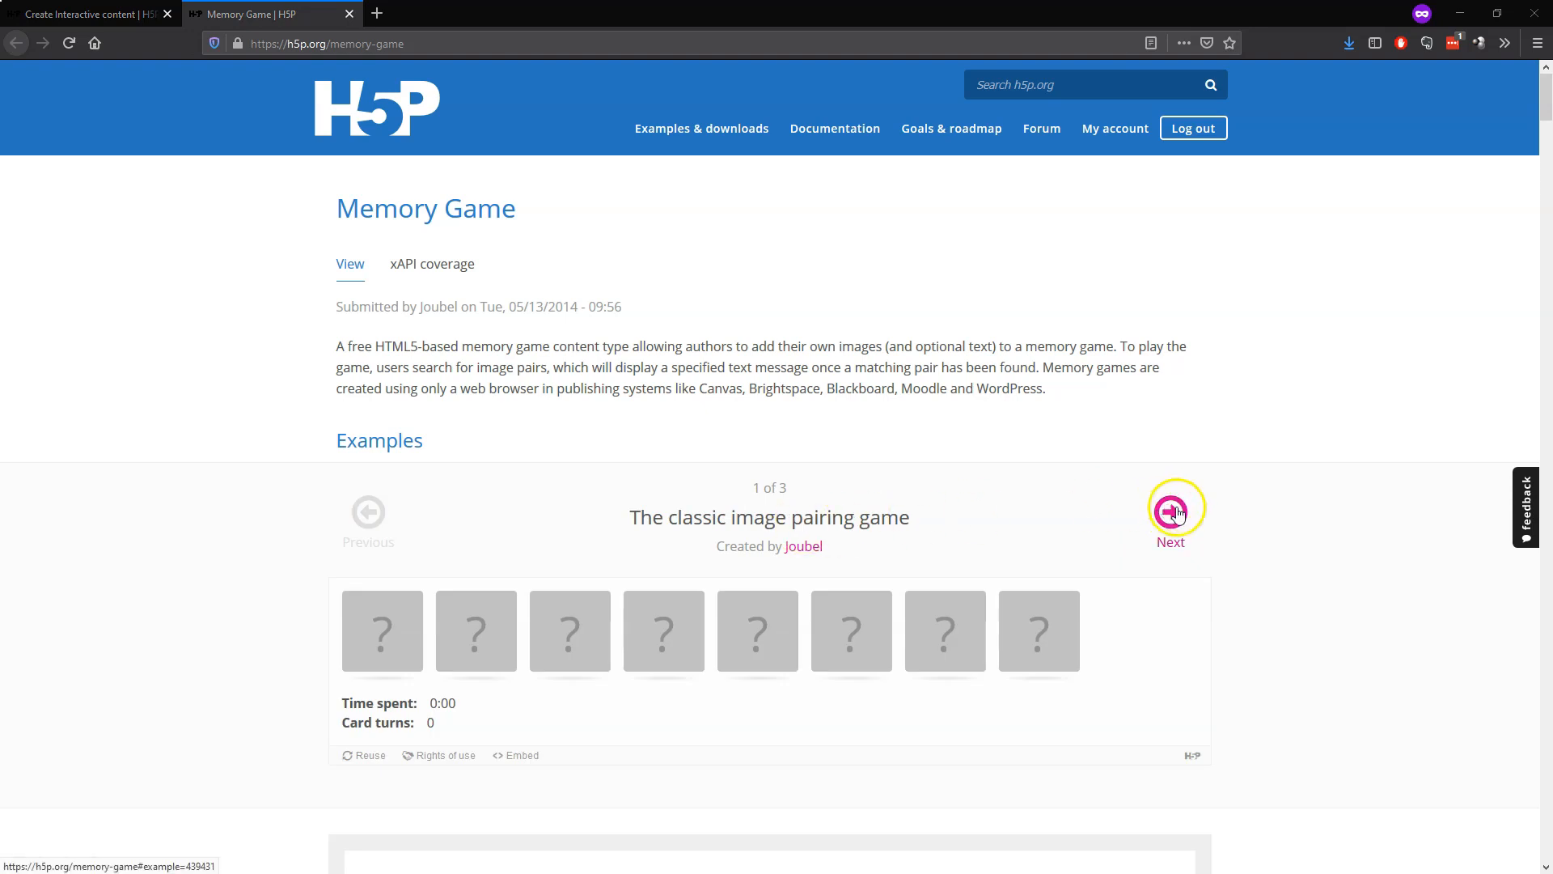
pyautogui.click(1170, 512)
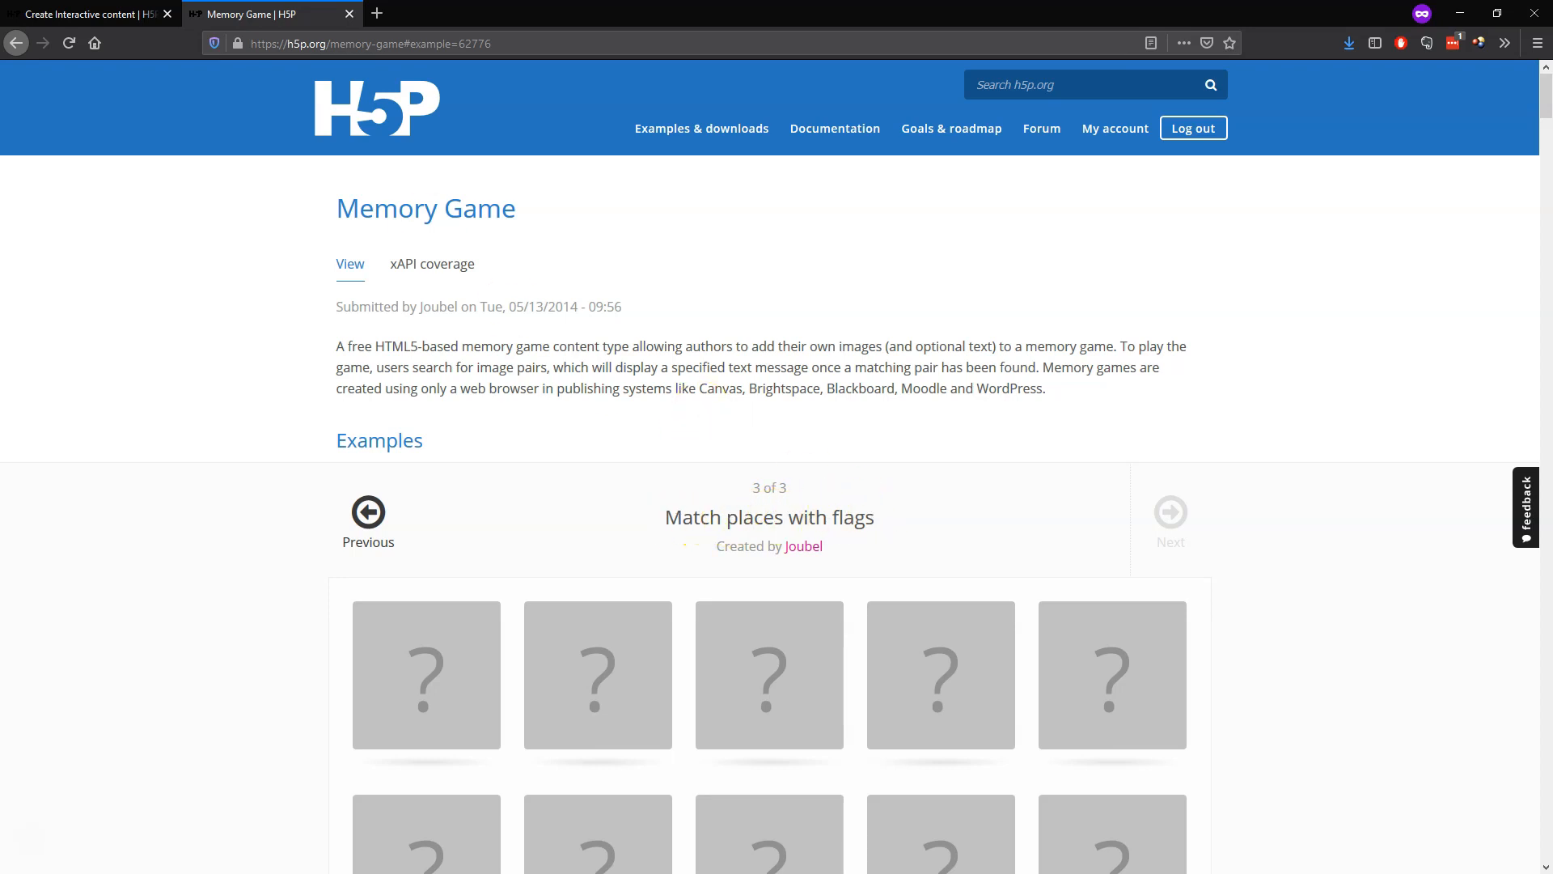
pyautogui.middleClick(281, 16)
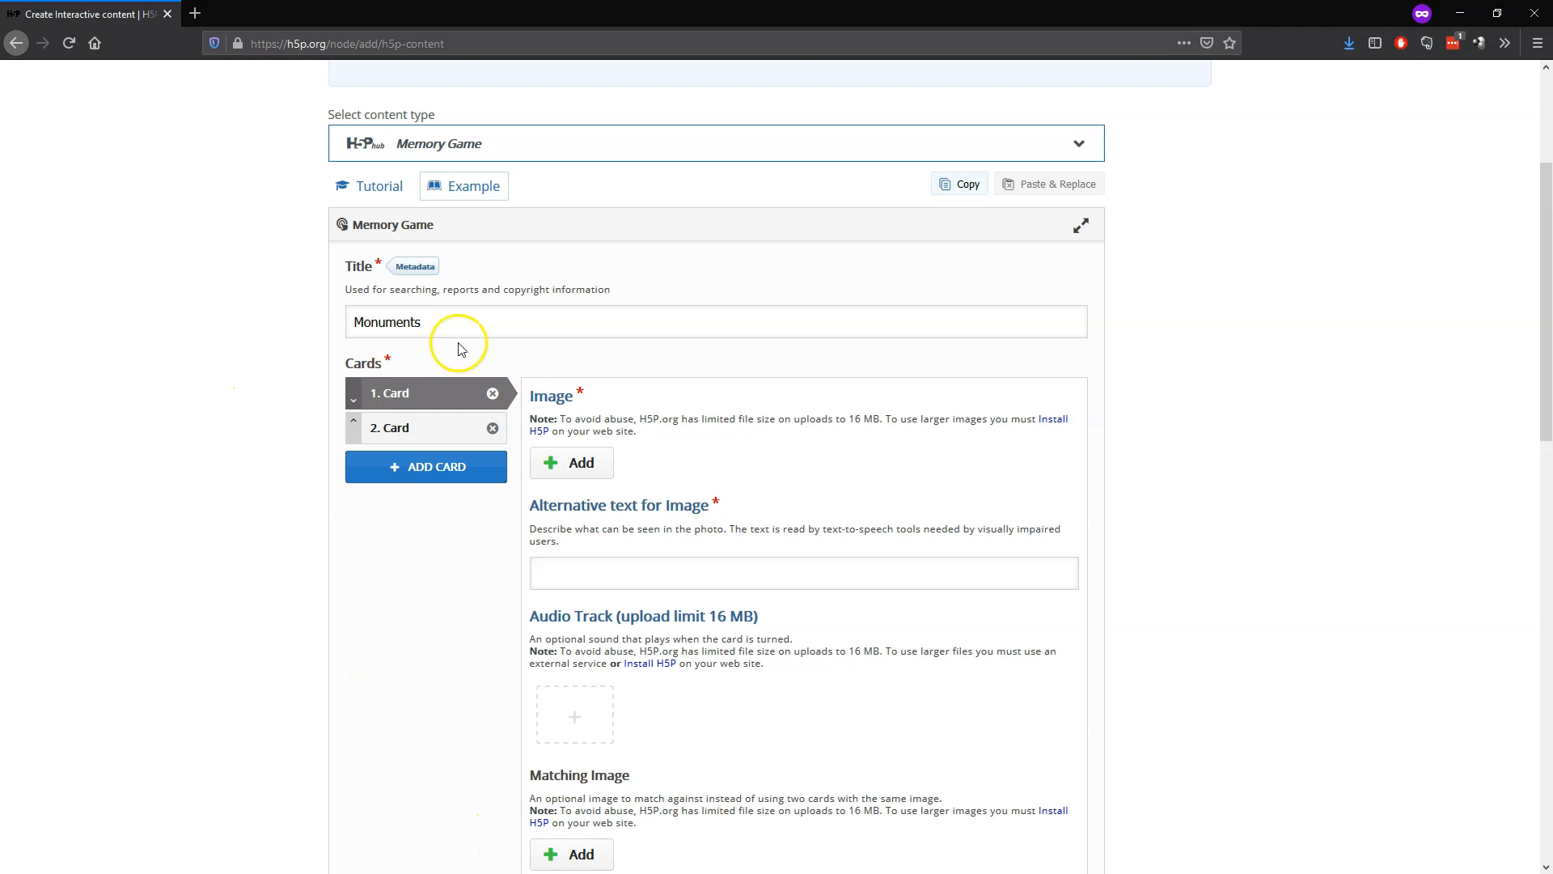
# - Upload colisée.jpg as the first card's image and set its alternative text to "Colisée"
pyautogui.click(468, 426)
pyautogui.click(450, 398)
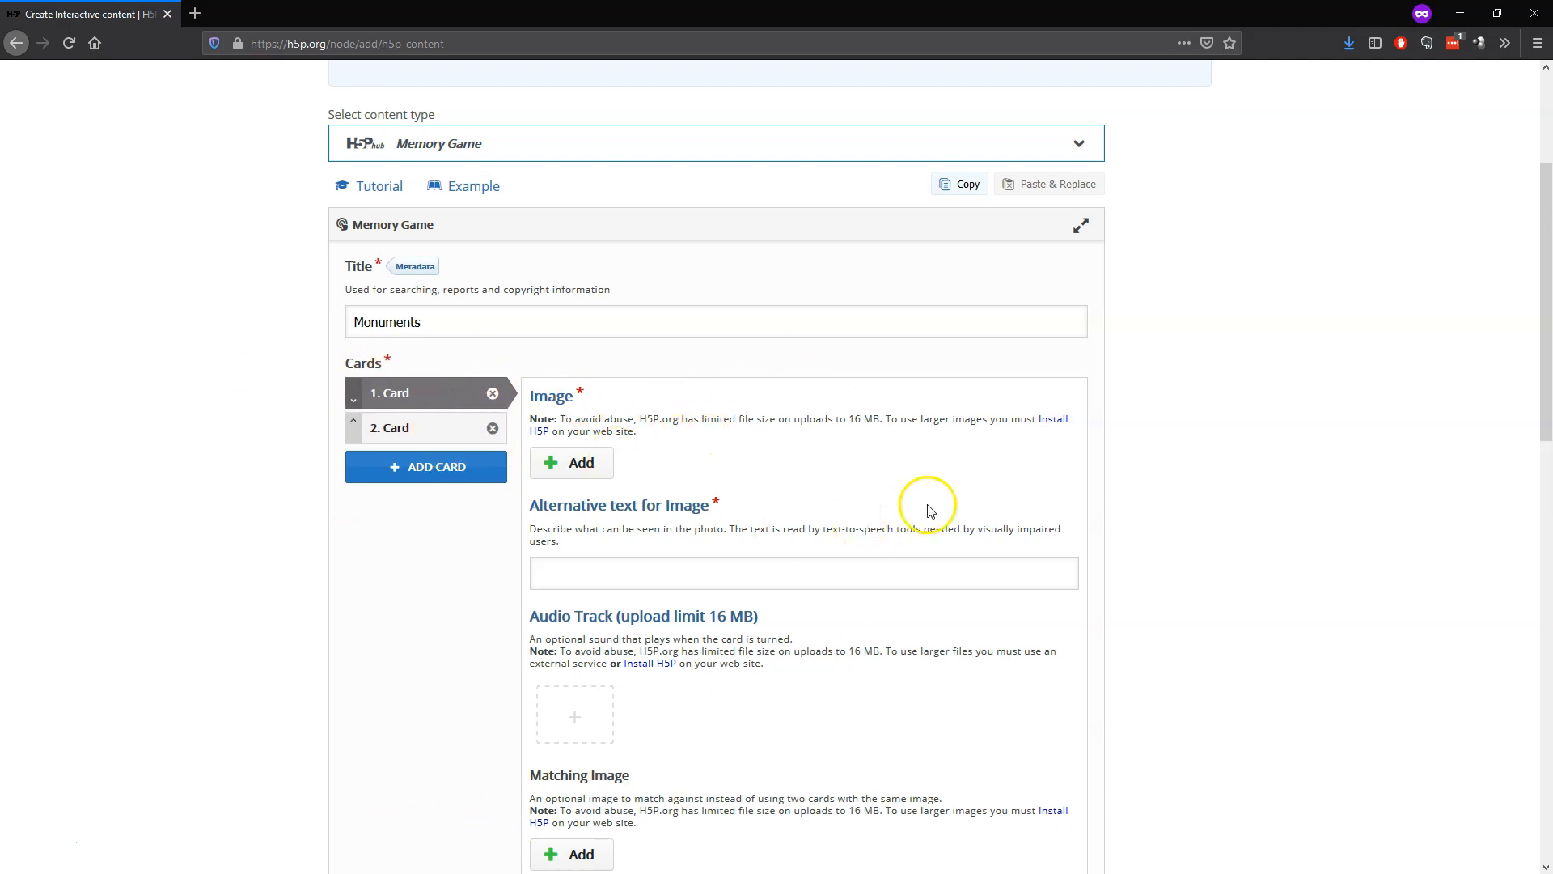
pyautogui.scroll(-2, 930, 509)
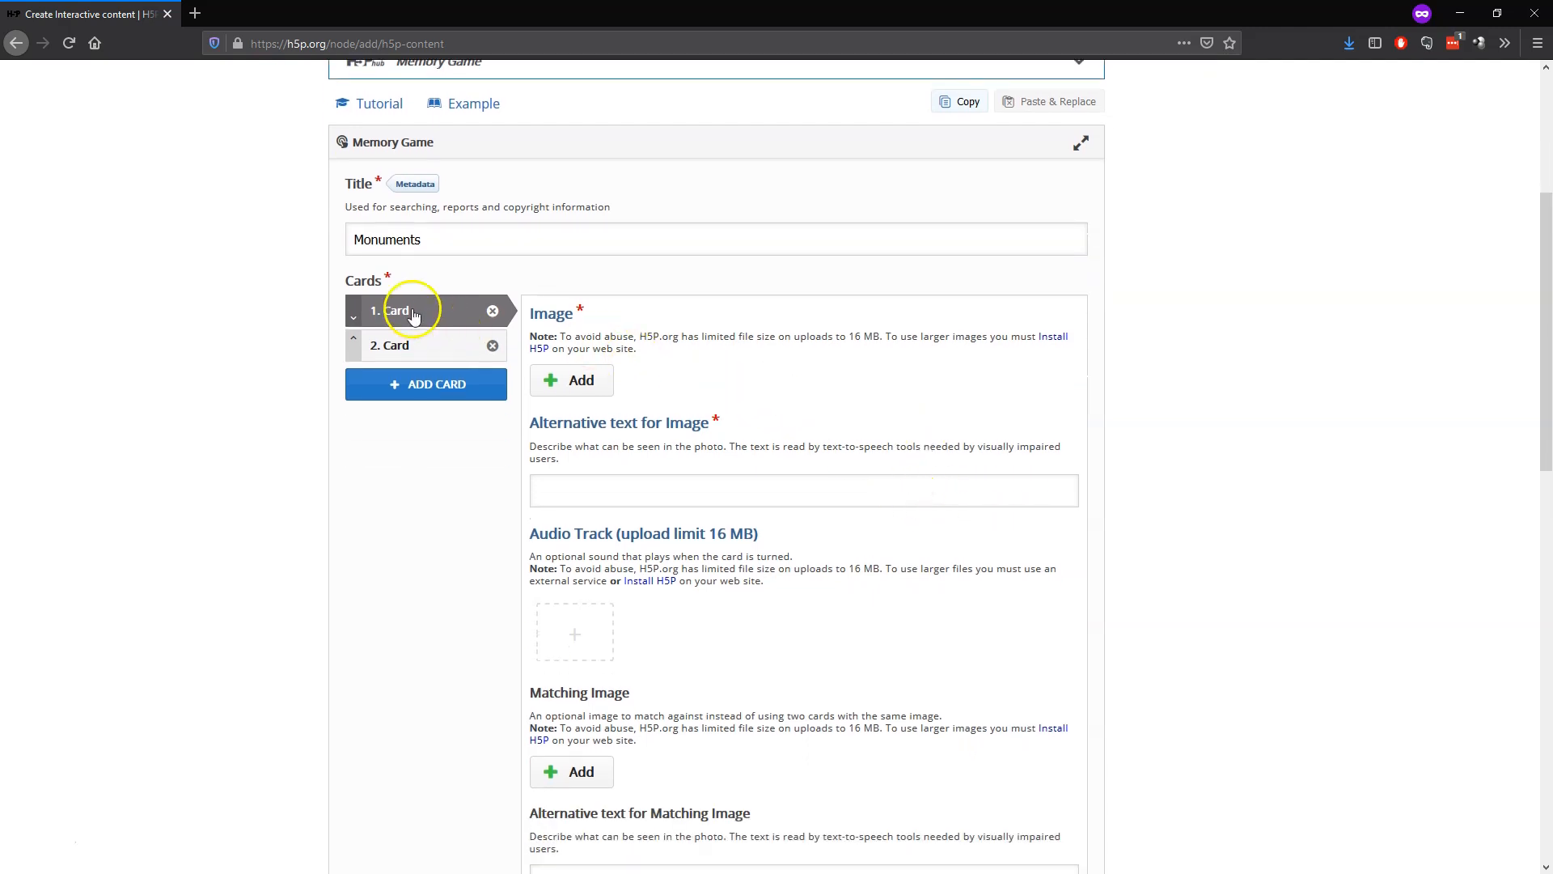
pyautogui.click(592, 380)
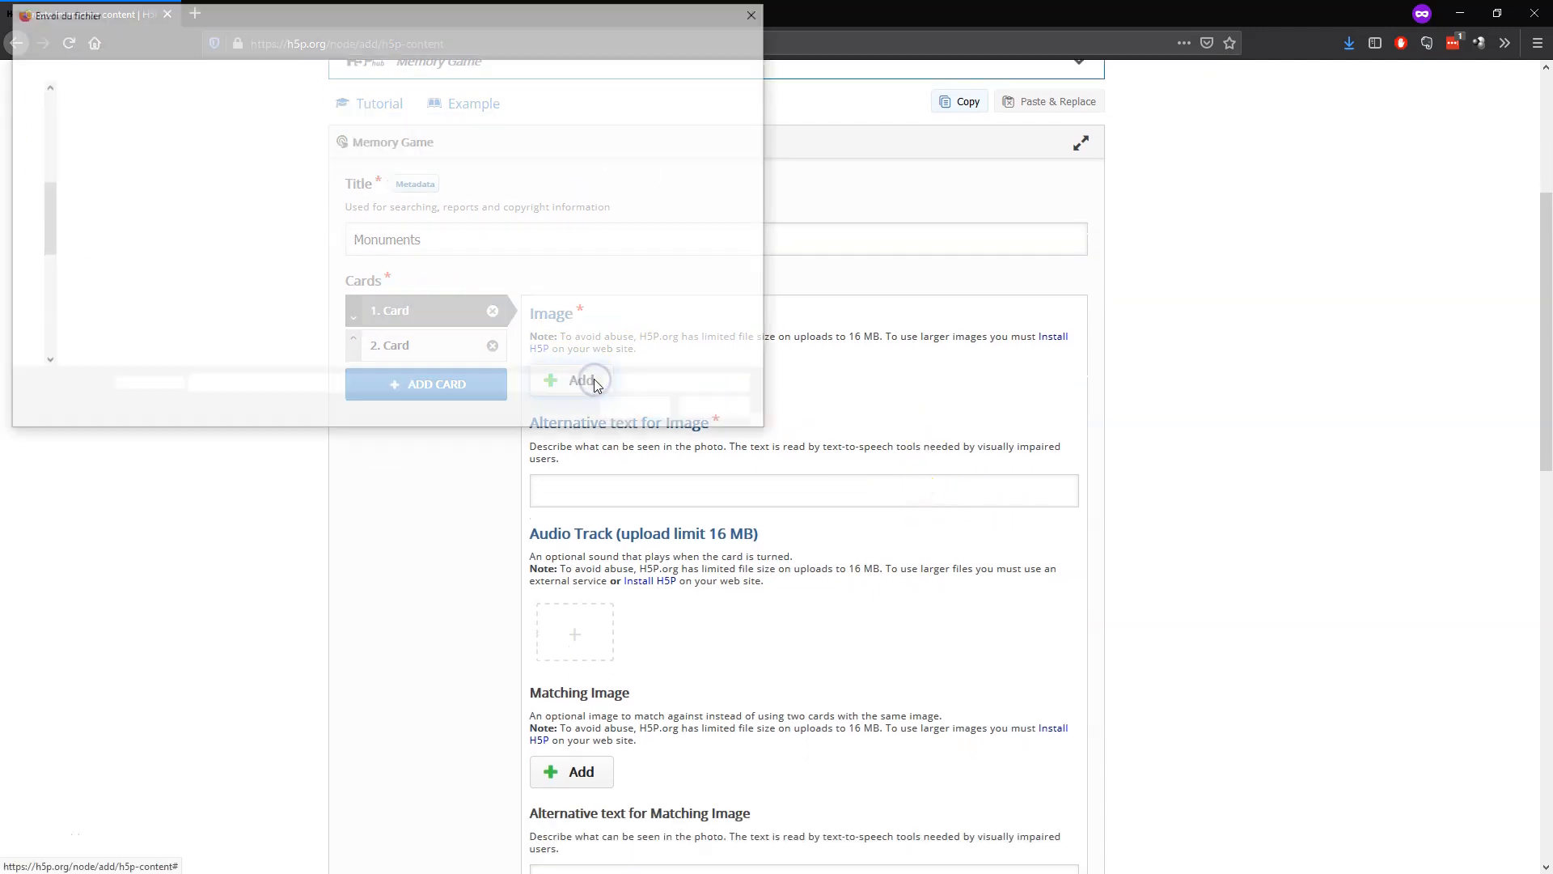
pyautogui.click(107, 134)
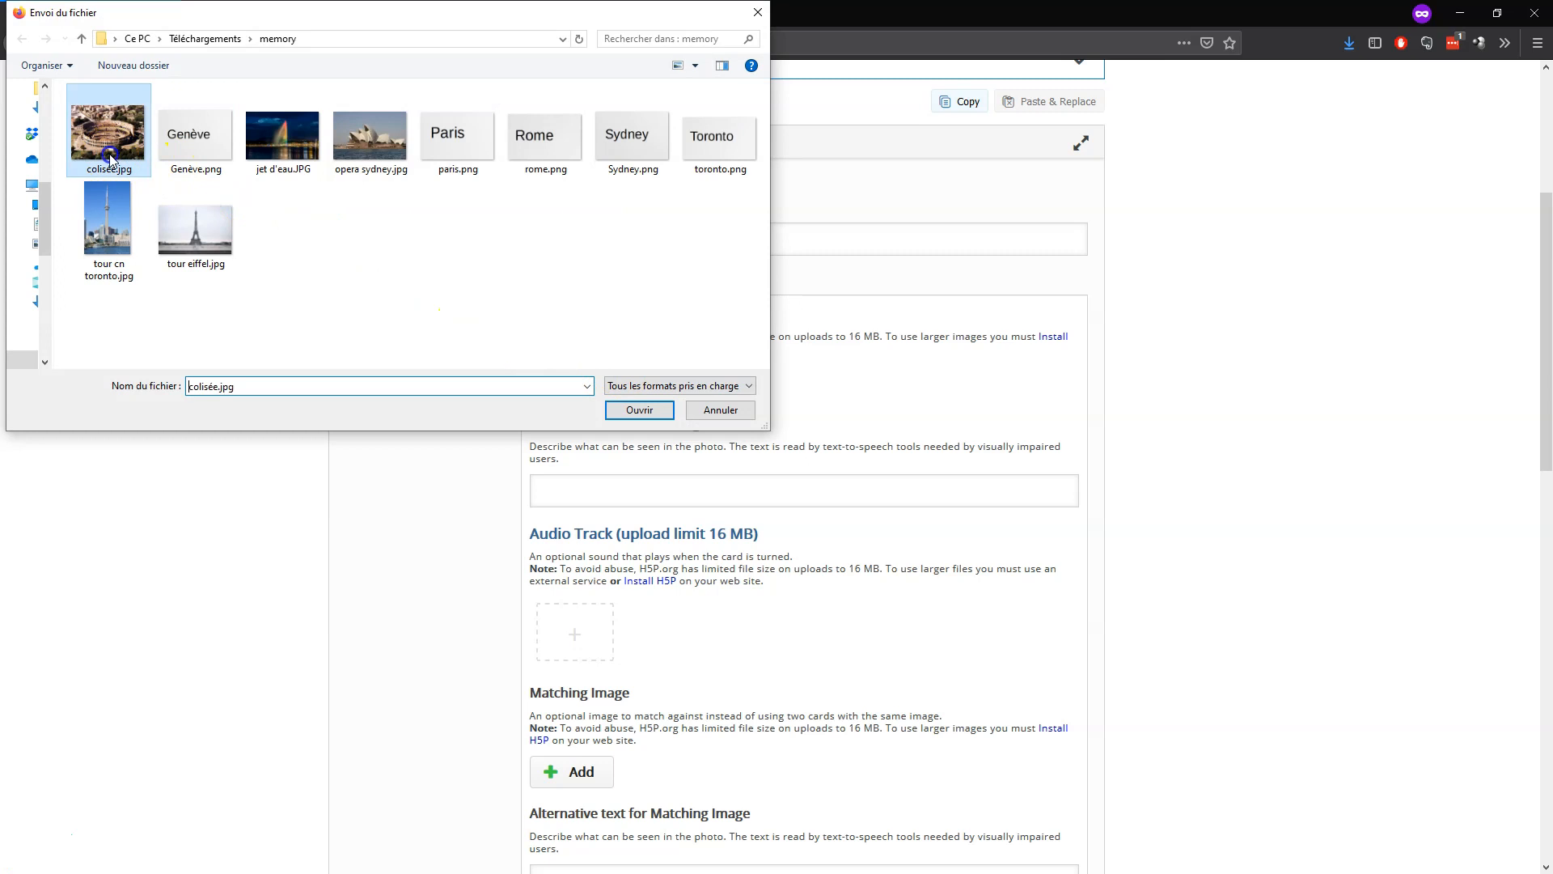
pyautogui.click(638, 416)
pyautogui.scroll(-3, 573, 395)
pyautogui.click(590, 423)
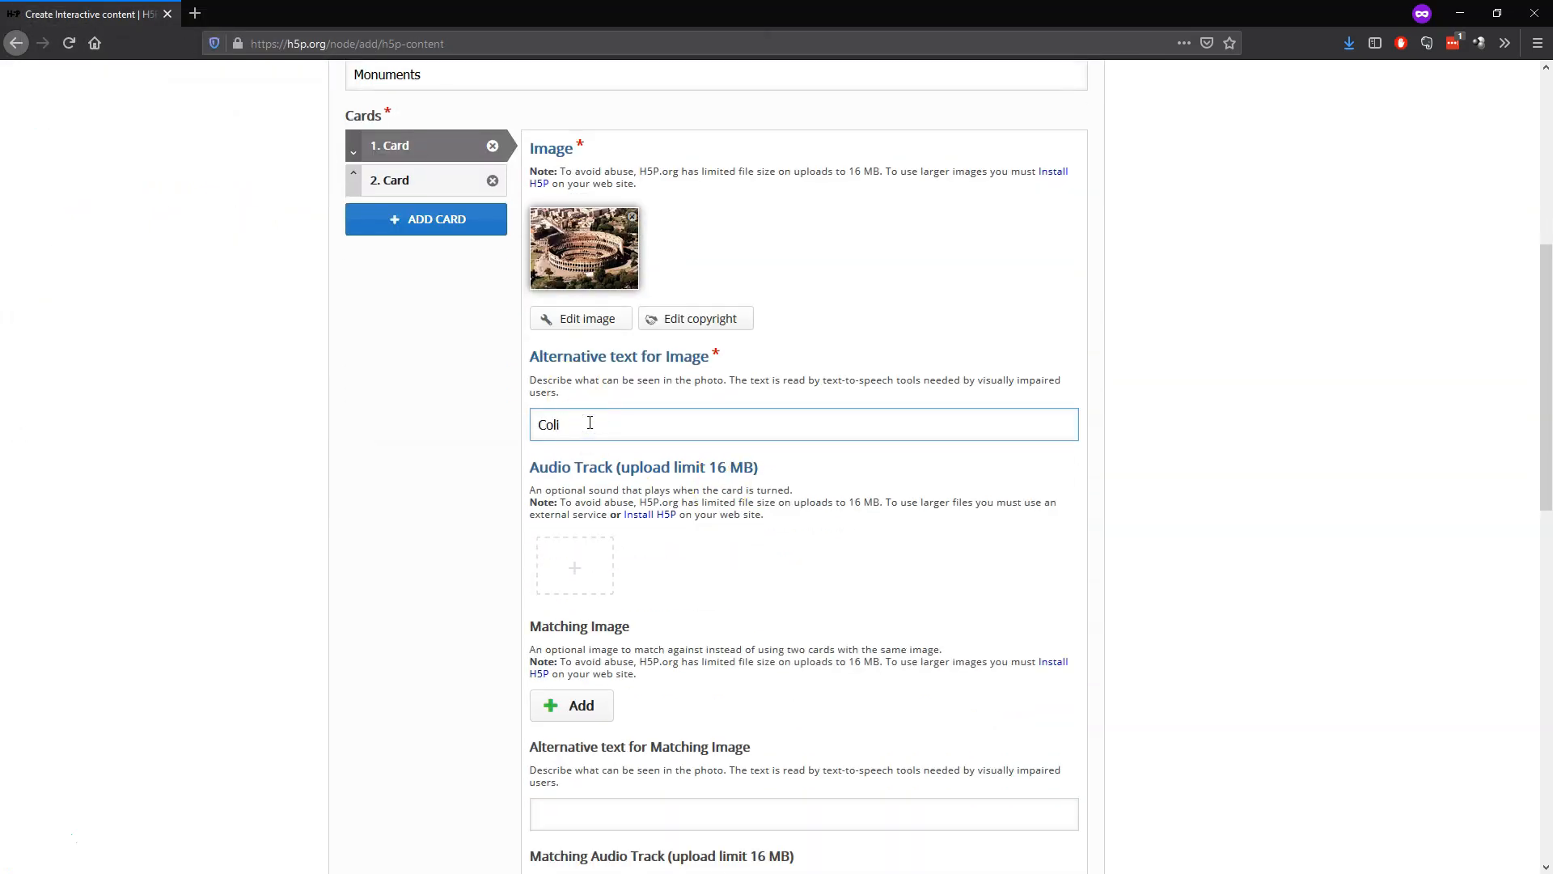
# - Upload rome.png as the matching image of the Colisée card
pyautogui.scroll(-3, 782, 533)
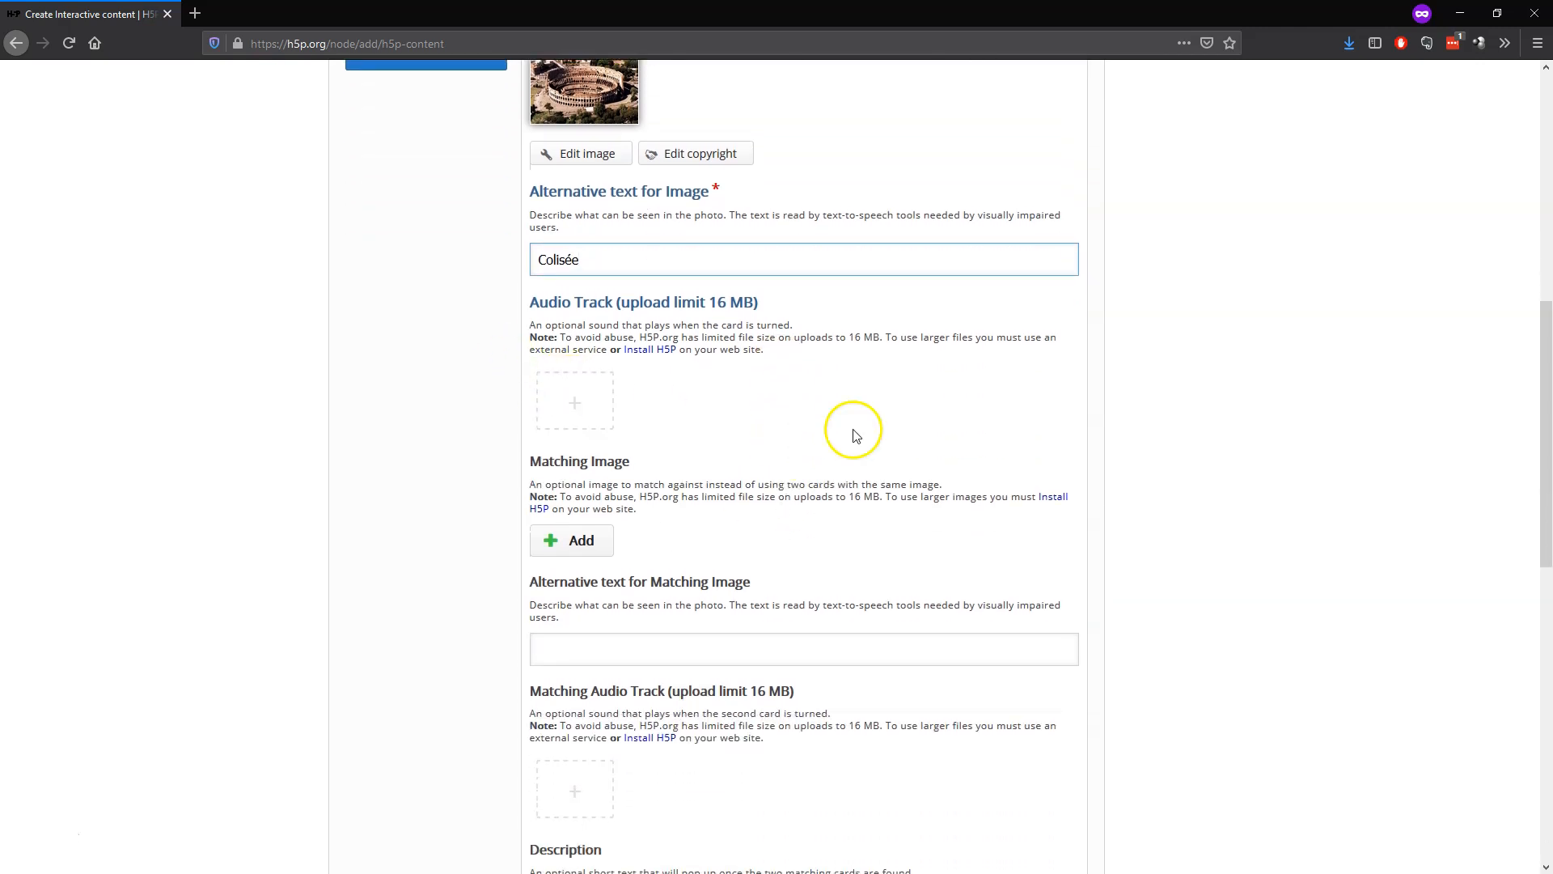
pyautogui.scroll(-3, 852, 431)
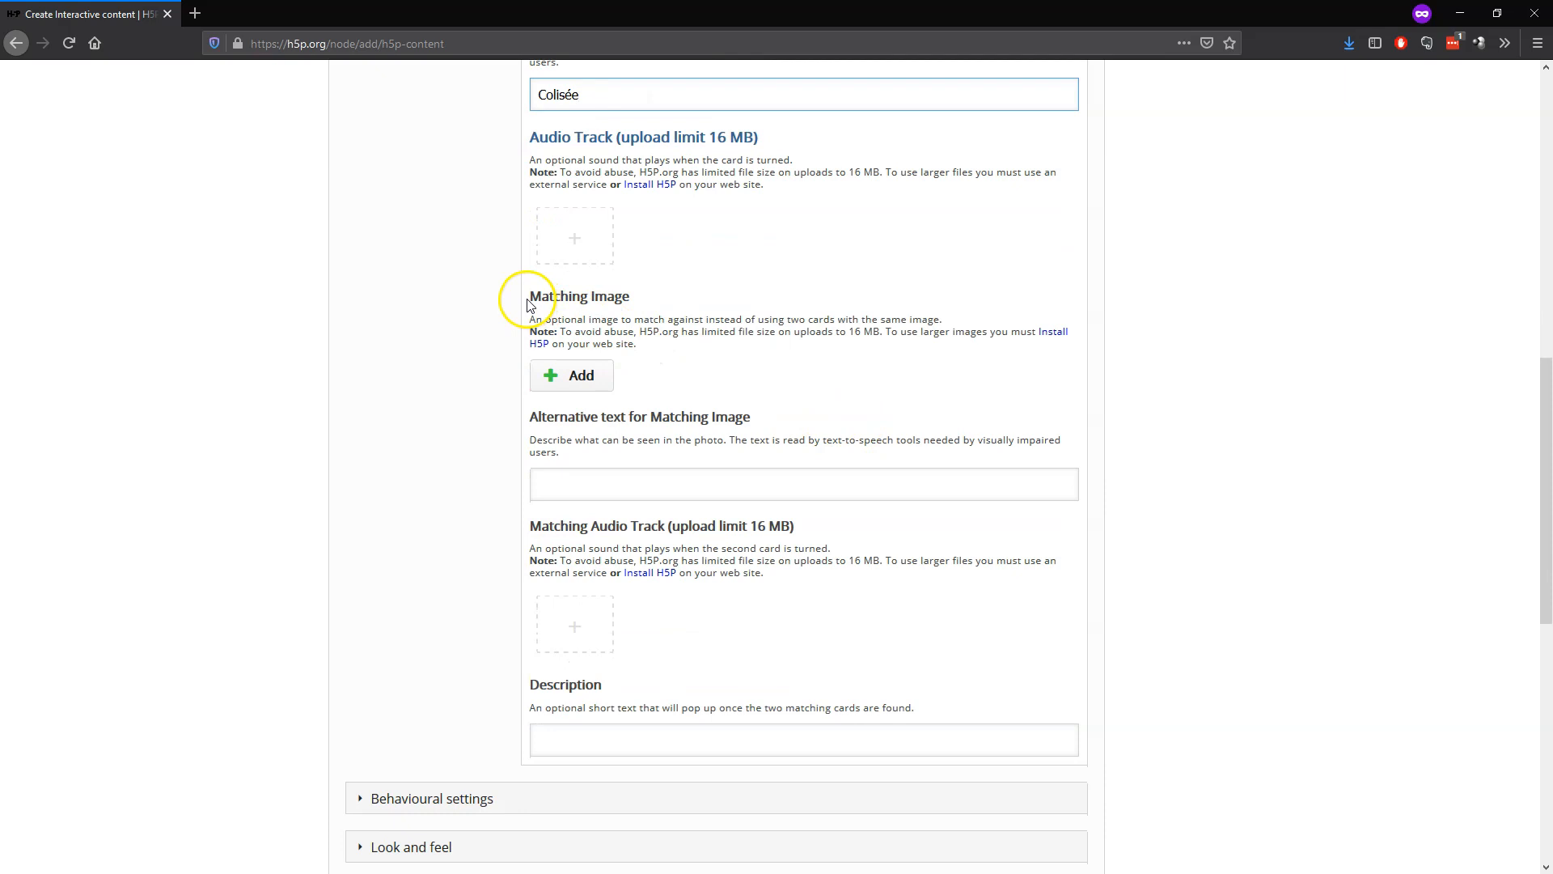
pyautogui.moveTo(532, 302); pyautogui.dragTo(652, 345)
pyautogui.click(662, 349)
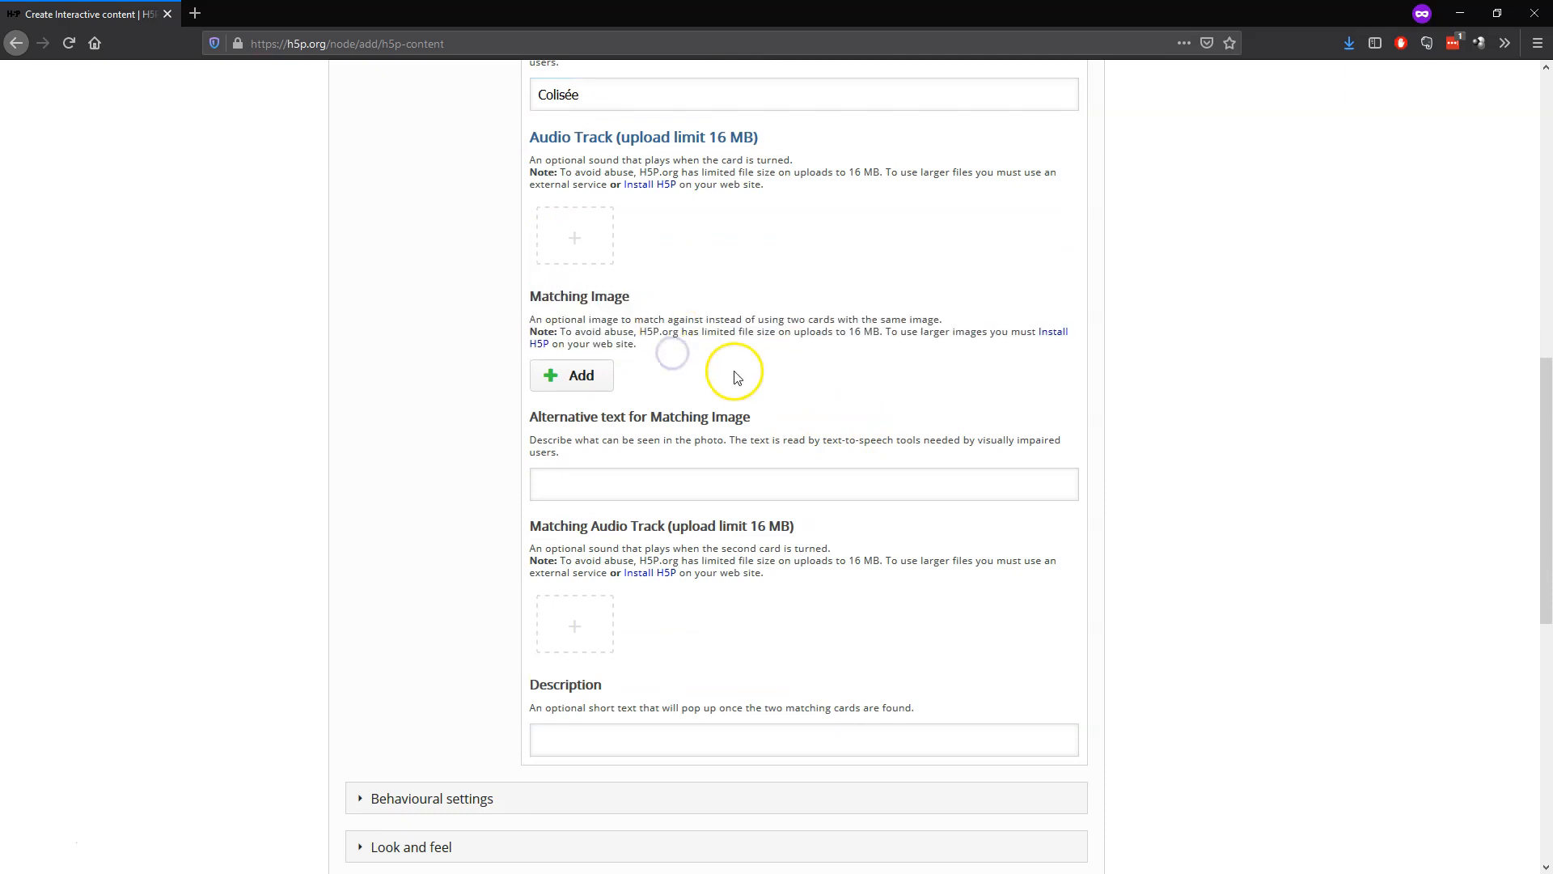
pyautogui.scroll(8, 733, 372)
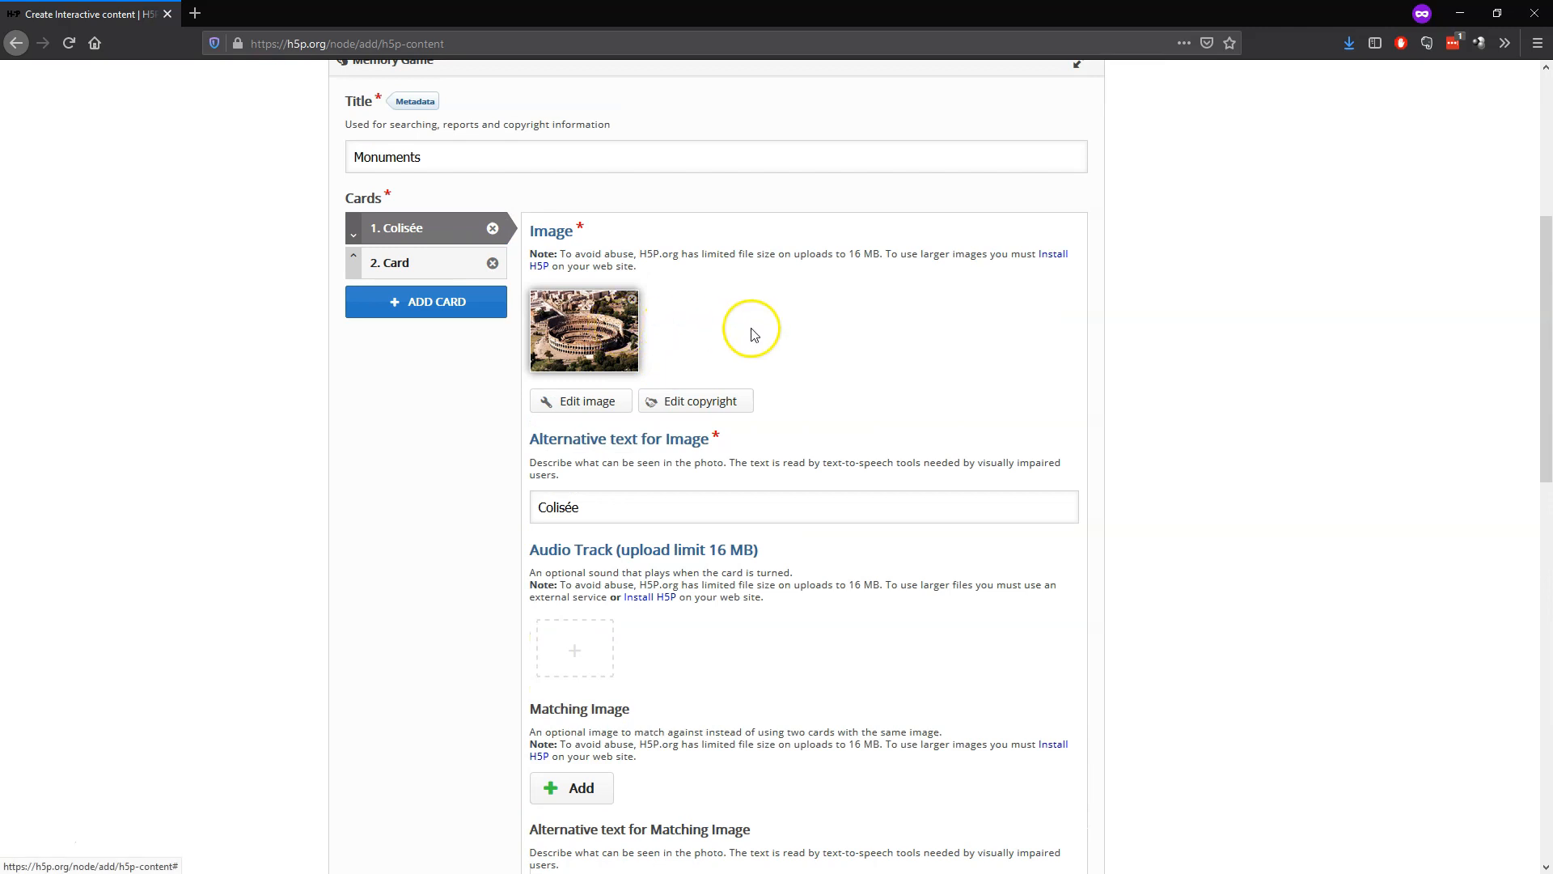
pyautogui.scroll(-3, 718, 336)
pyautogui.click(584, 620)
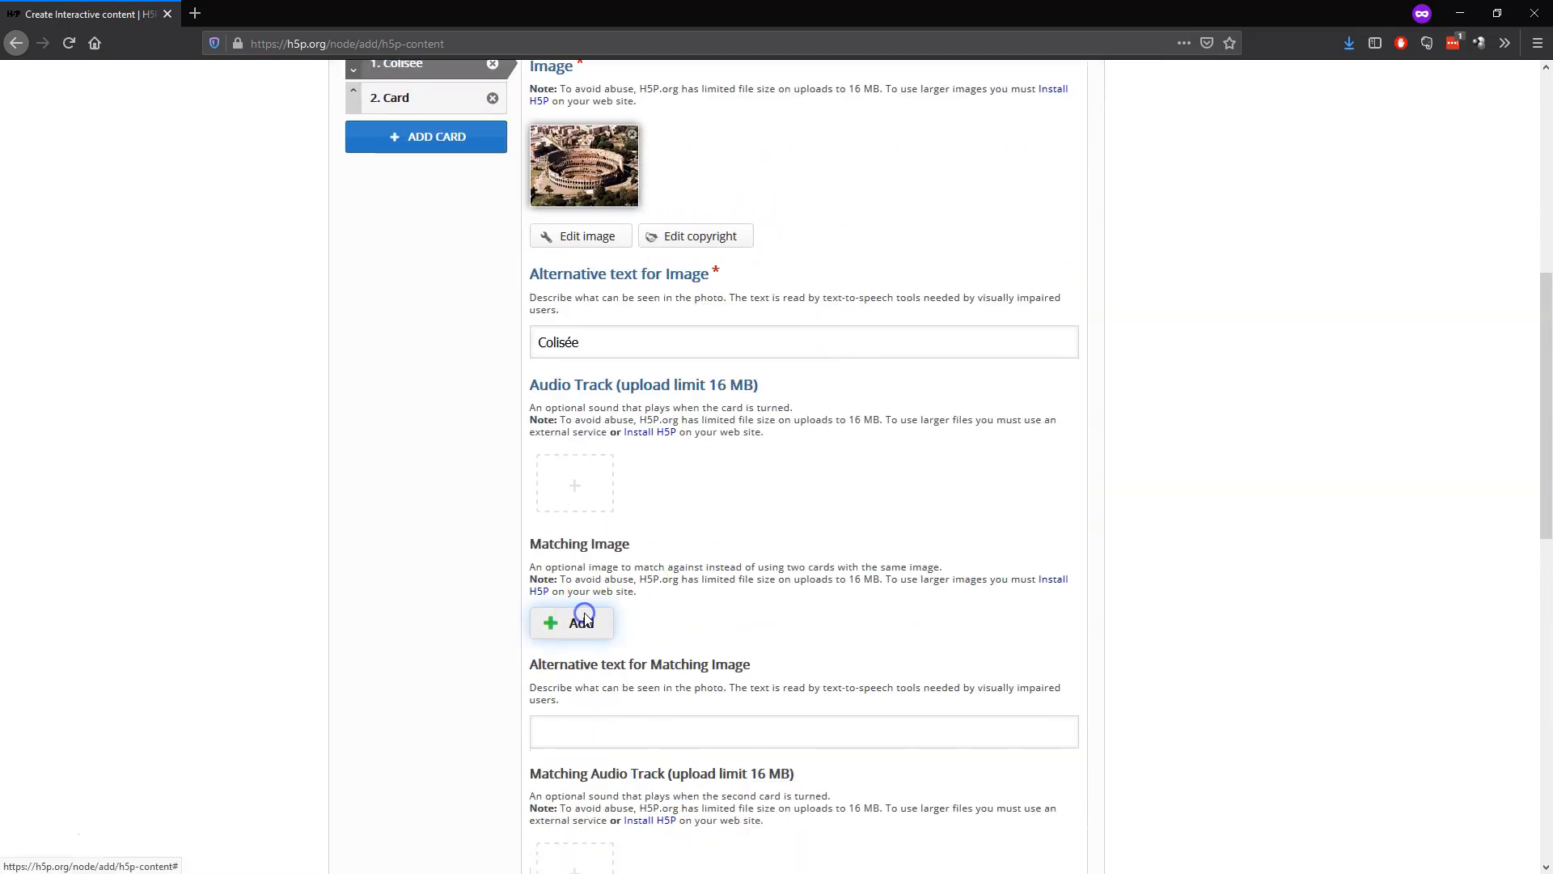
pyautogui.click(542, 138)
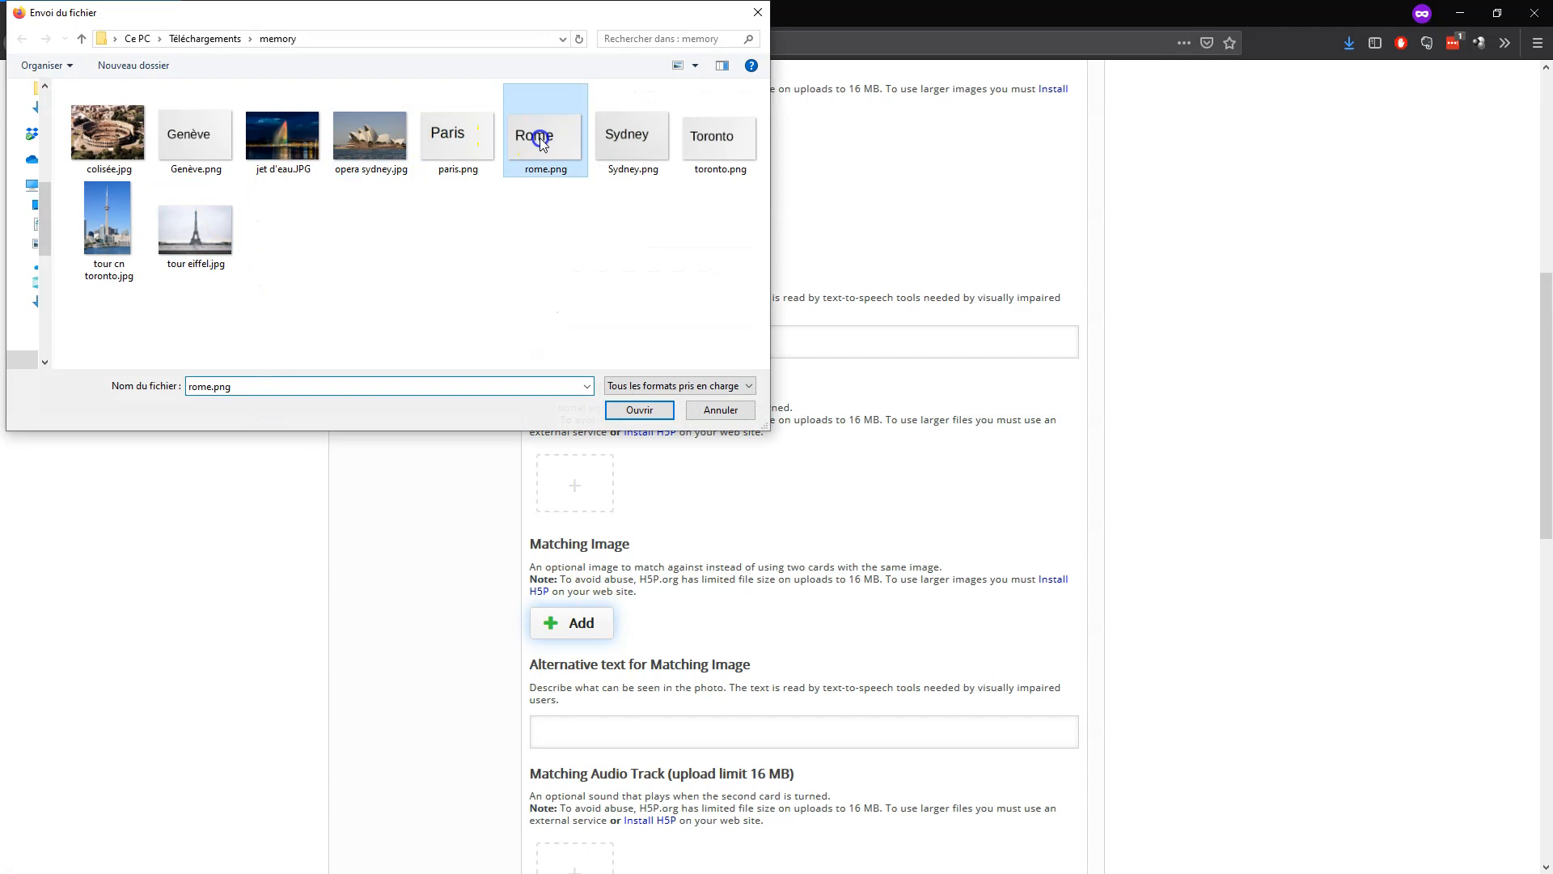
pyautogui.click(639, 410)
pyautogui.scroll(-5, 786, 502)
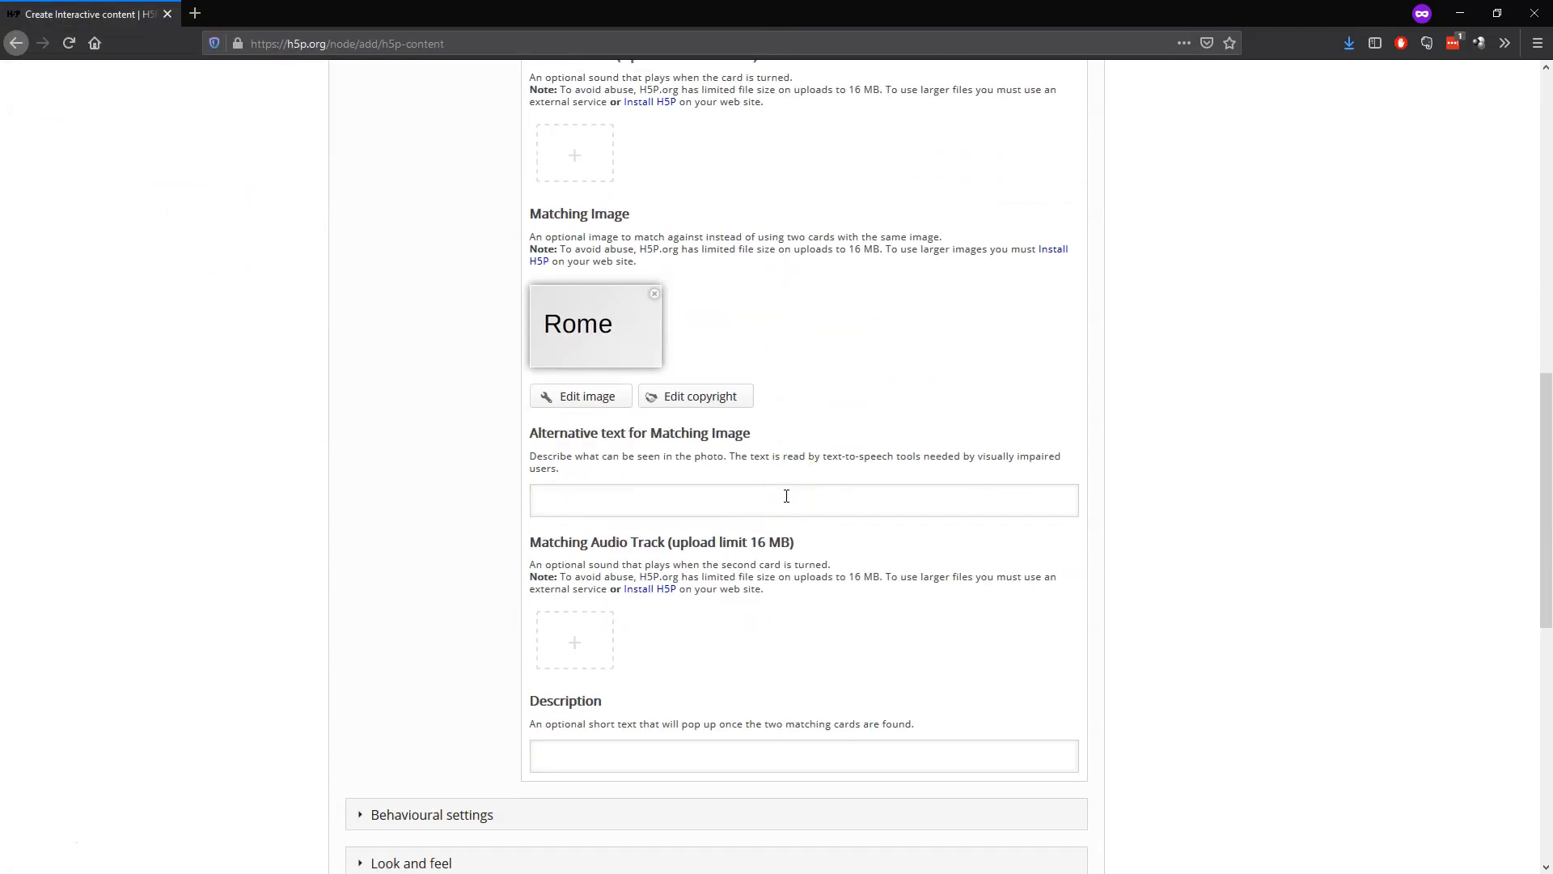
# - Save the Monuments memory game with its second card left empty, and reopen it for editing
pyautogui.scroll(9, 787, 496)
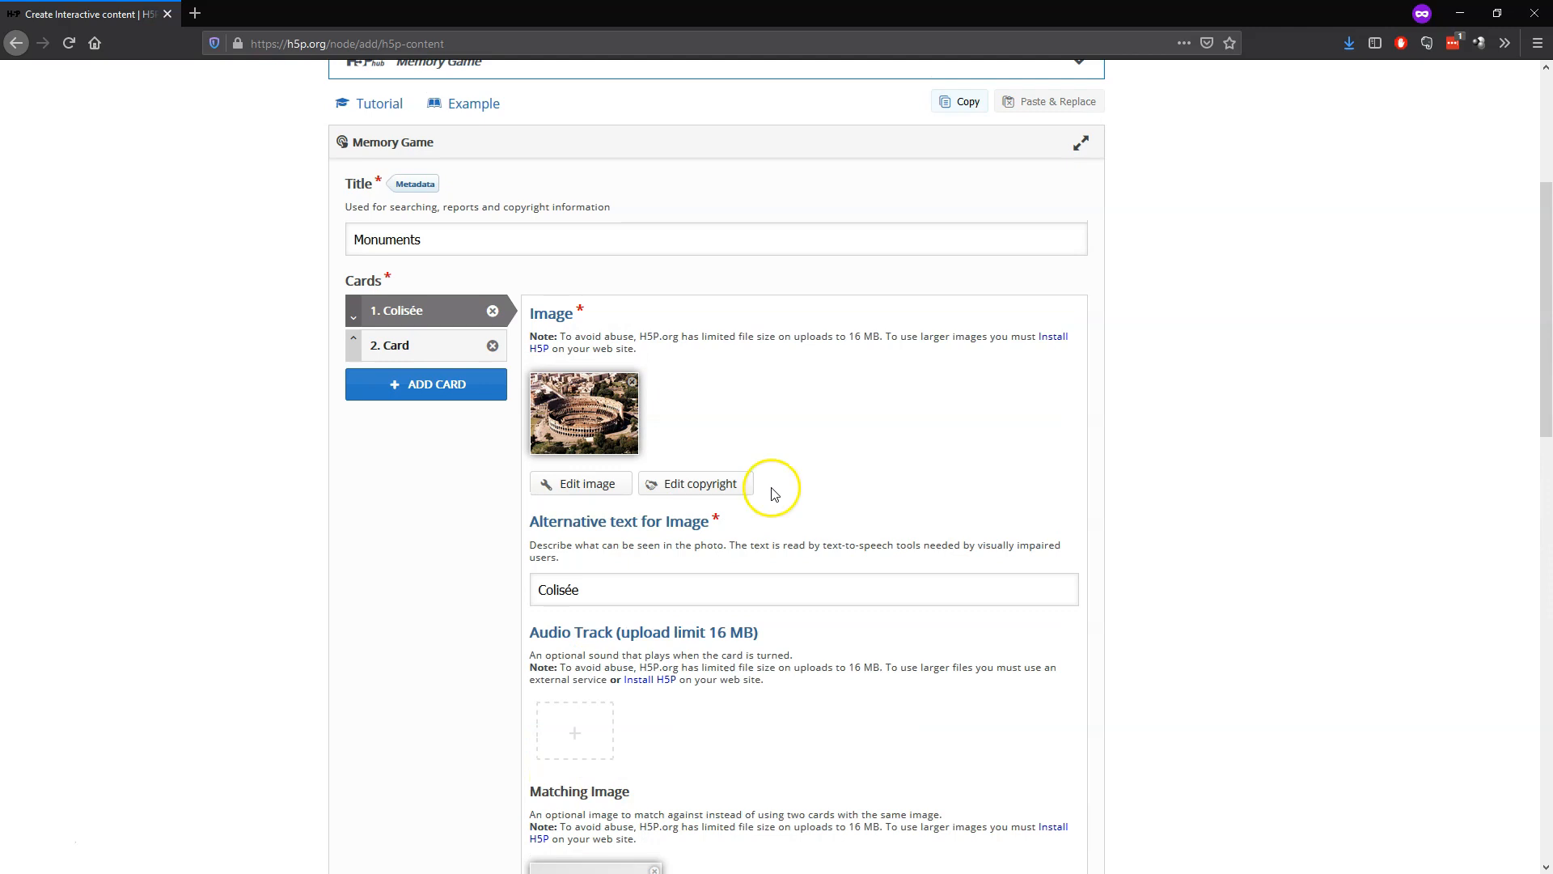
pyautogui.click(417, 353)
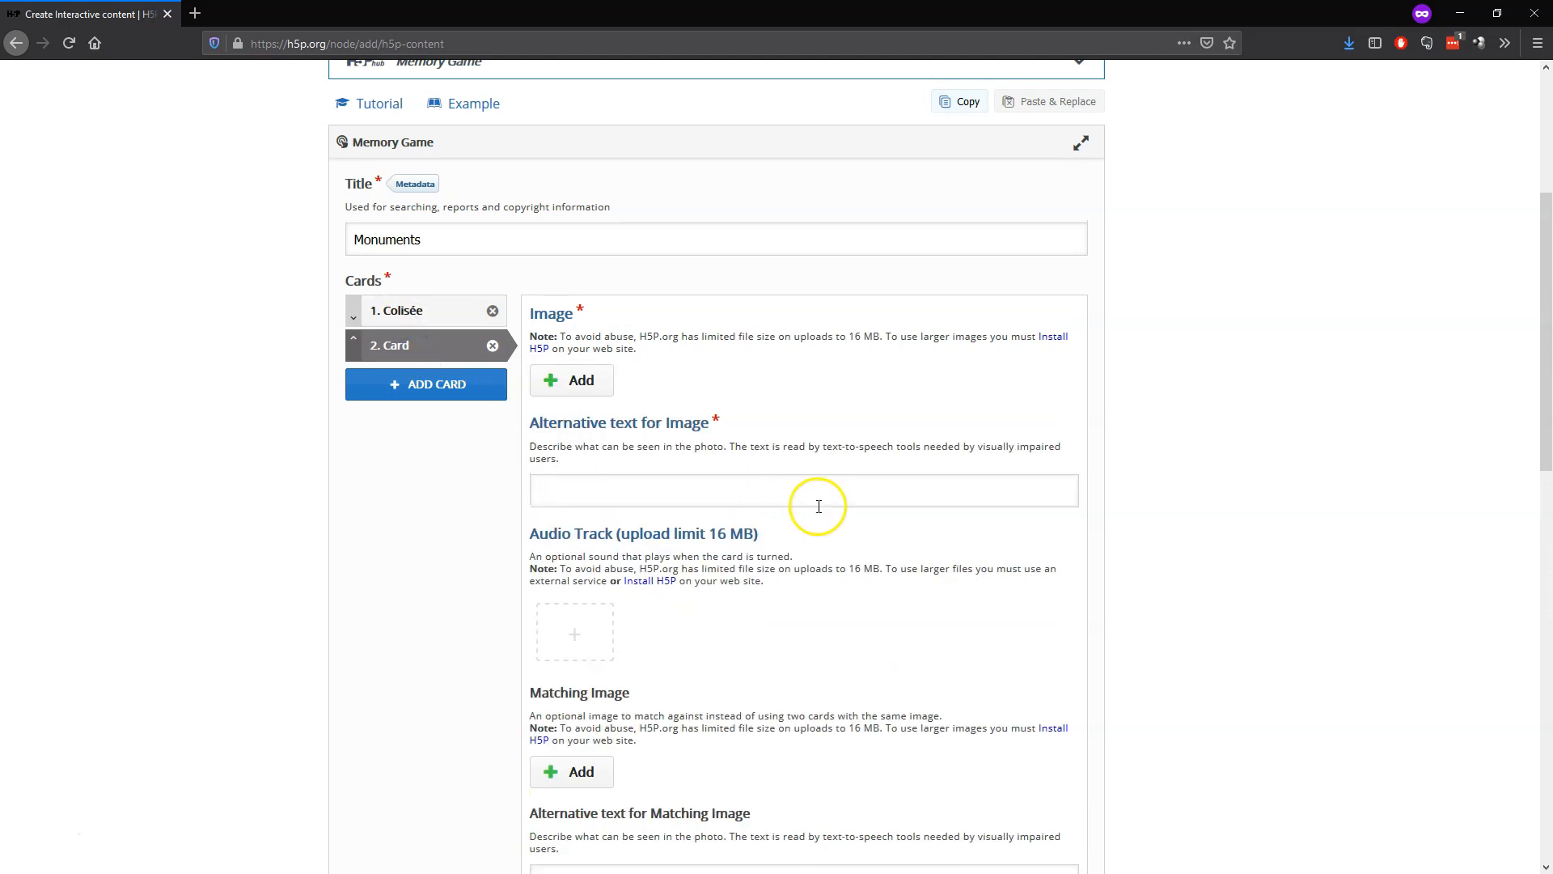
pyautogui.scroll(-4, 856, 507)
pyautogui.scroll(-3, 857, 512)
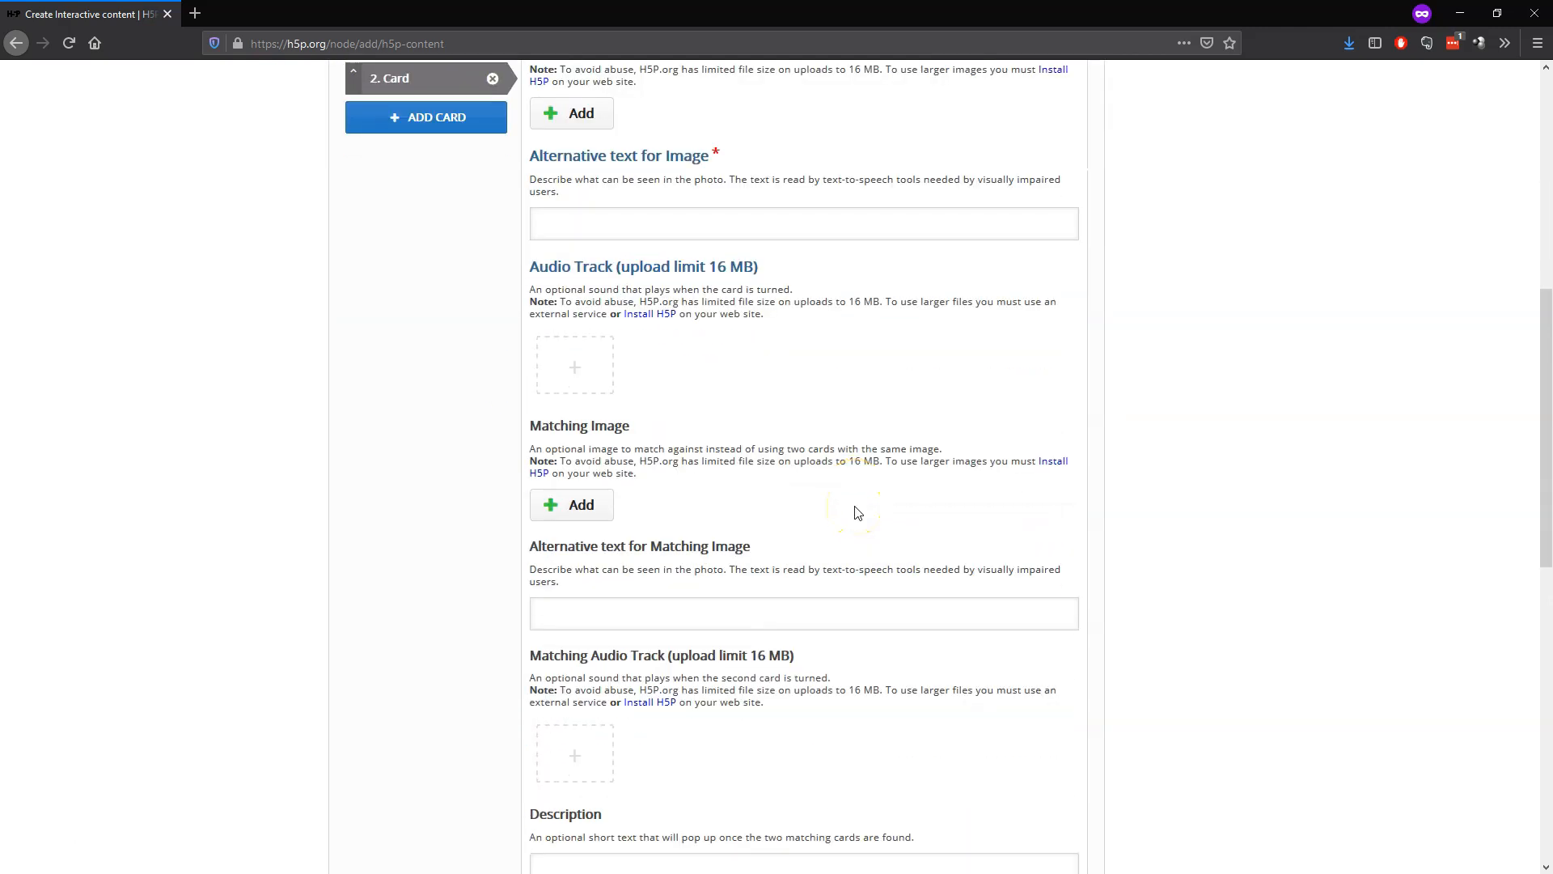
pyautogui.scroll(-4, 856, 513)
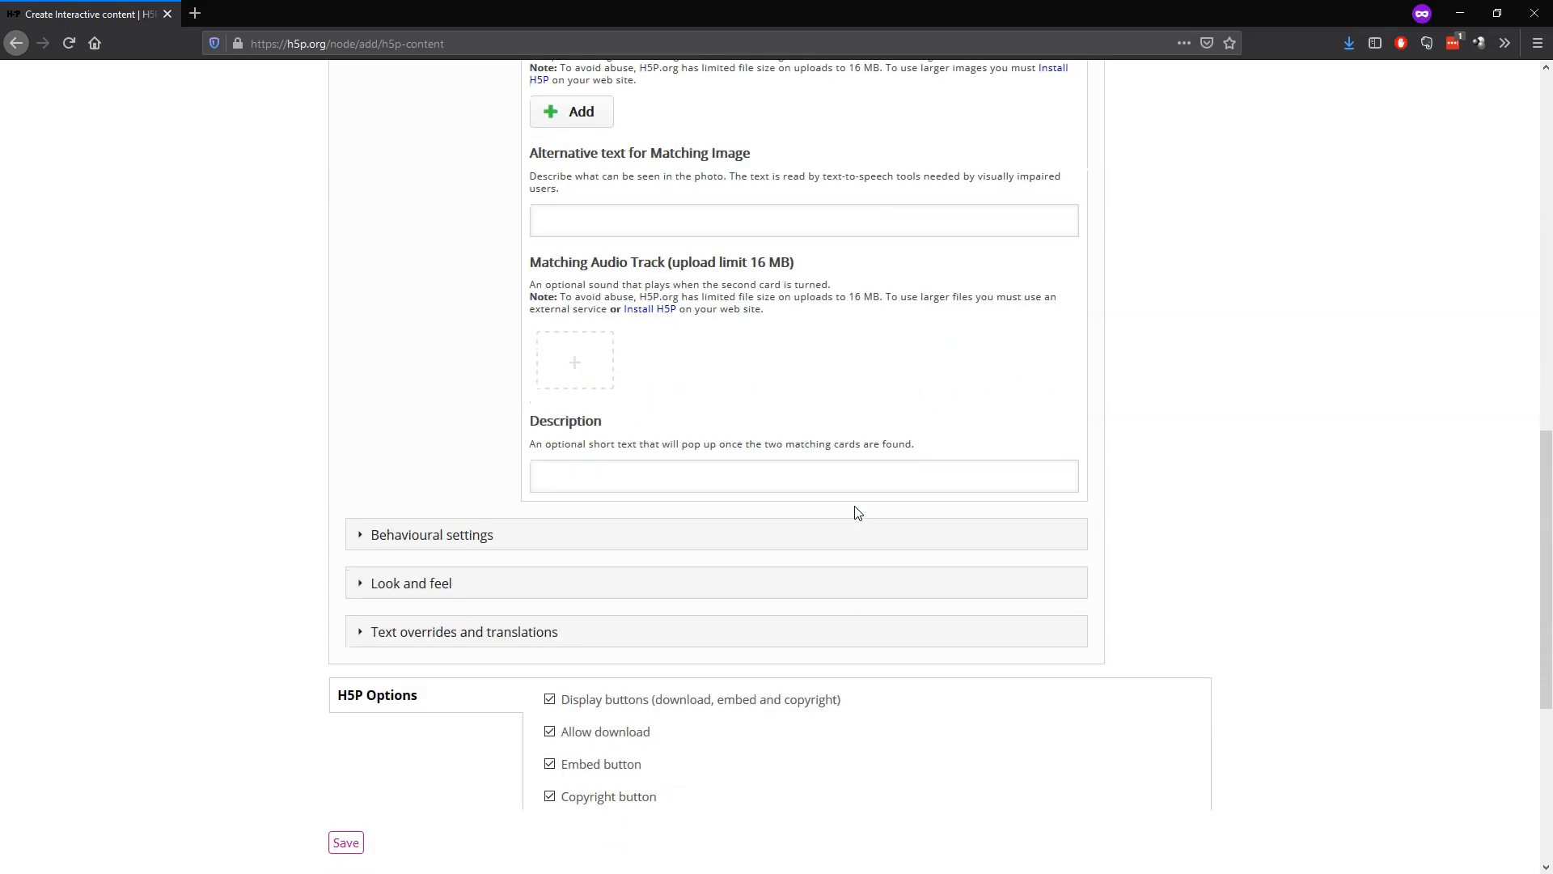
pyautogui.scroll(-2, 856, 513)
pyautogui.click(344, 760)
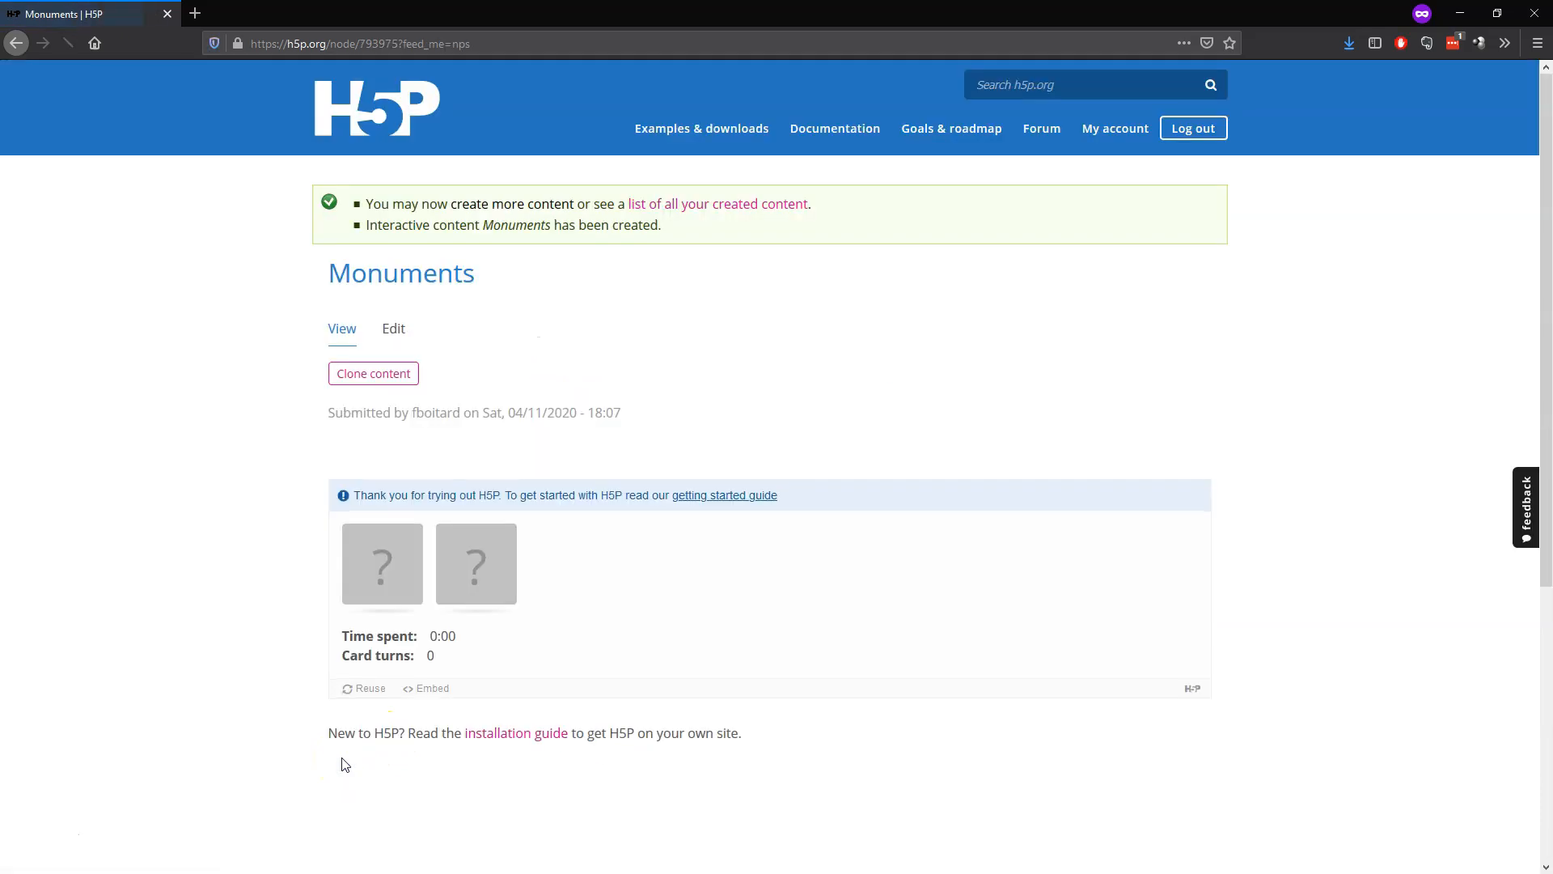
pyautogui.click(397, 332)
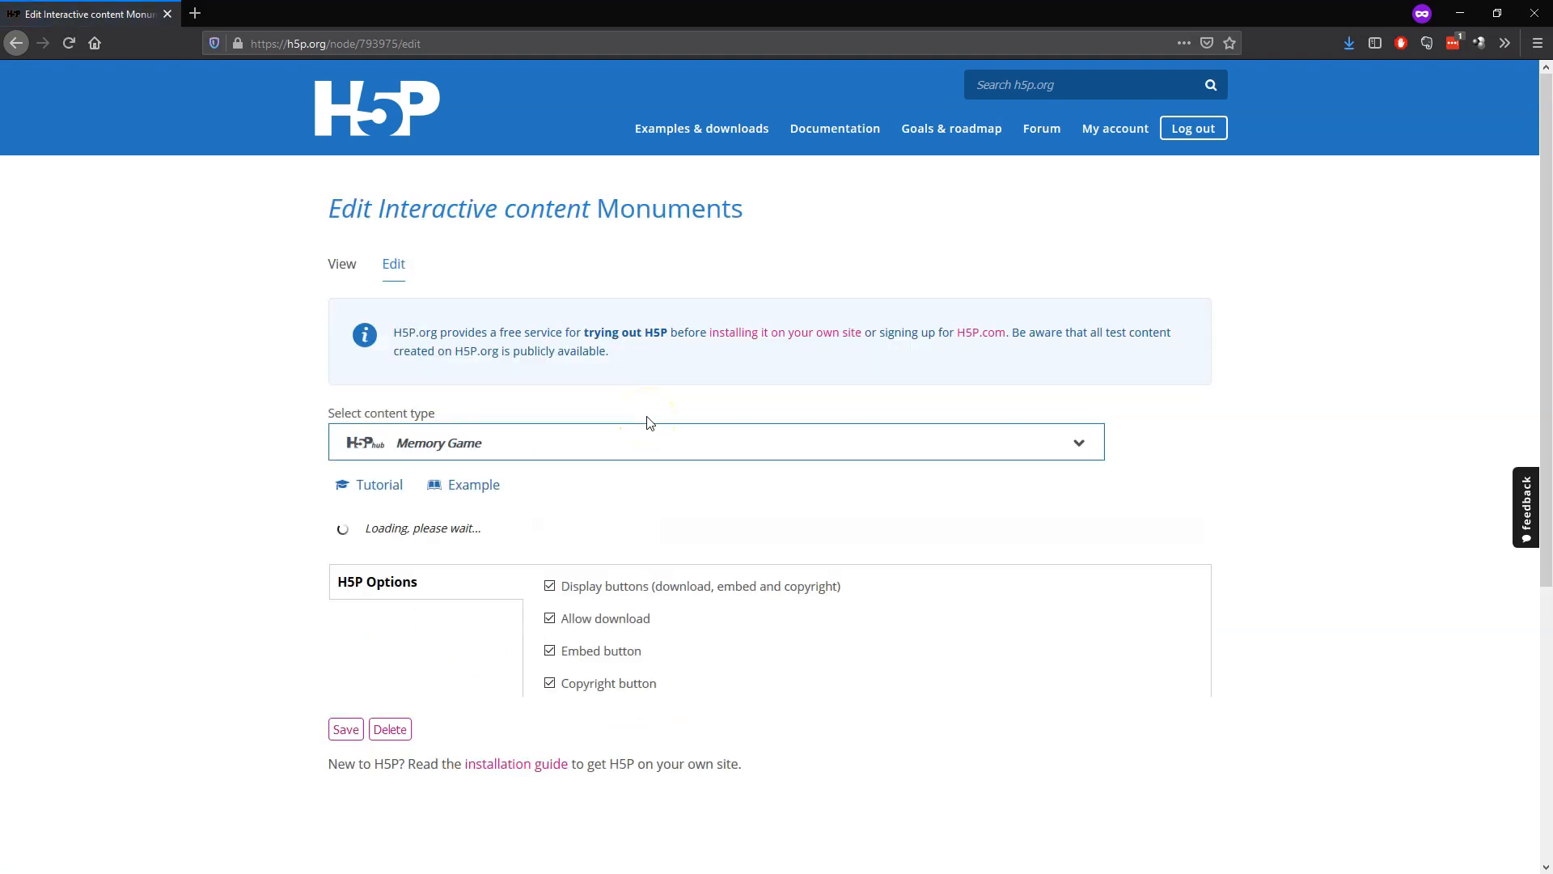
# - Upload jet d'eau.JPG as the main image of the empty second card
pyautogui.scroll(-7, 791, 544)
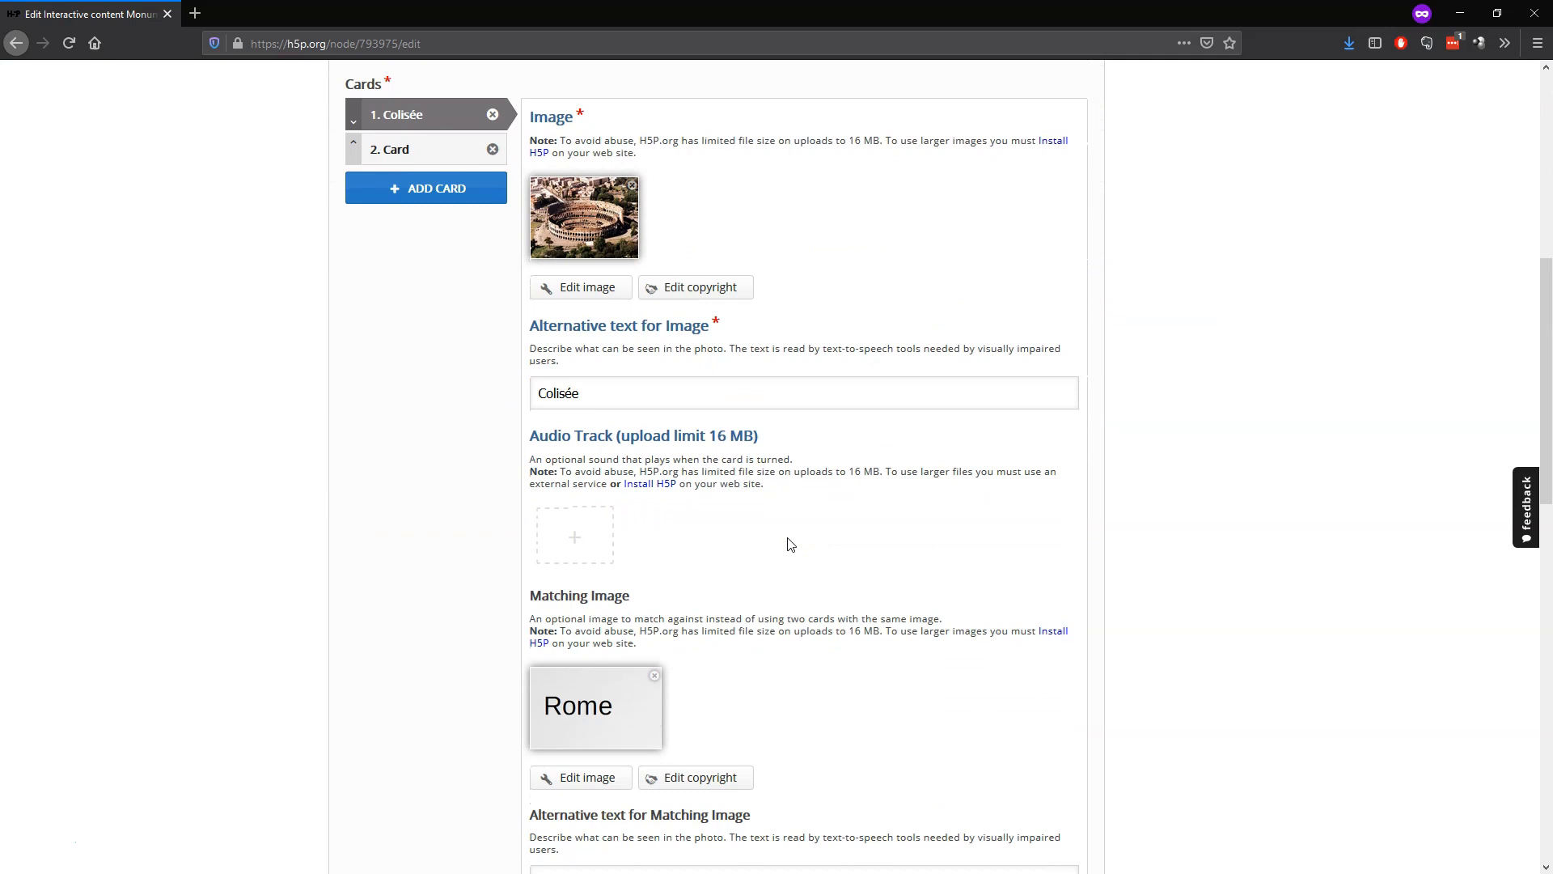
pyautogui.scroll(-1, 791, 544)
pyautogui.scroll(-1, 789, 538)
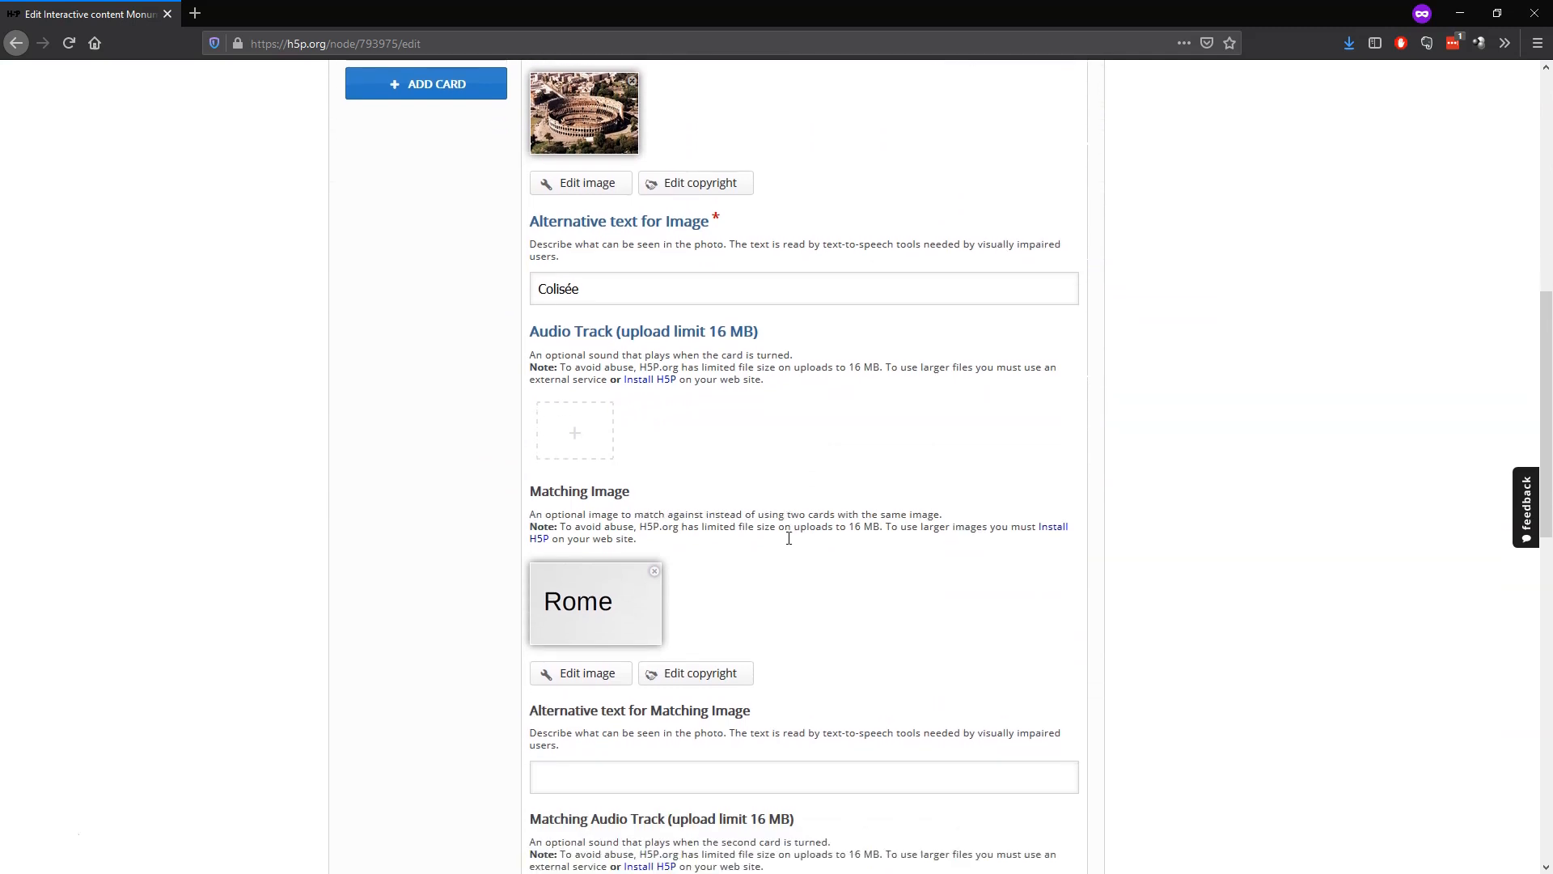
pyautogui.scroll(4, 787, 542)
pyautogui.click(612, 455)
pyautogui.click(417, 313)
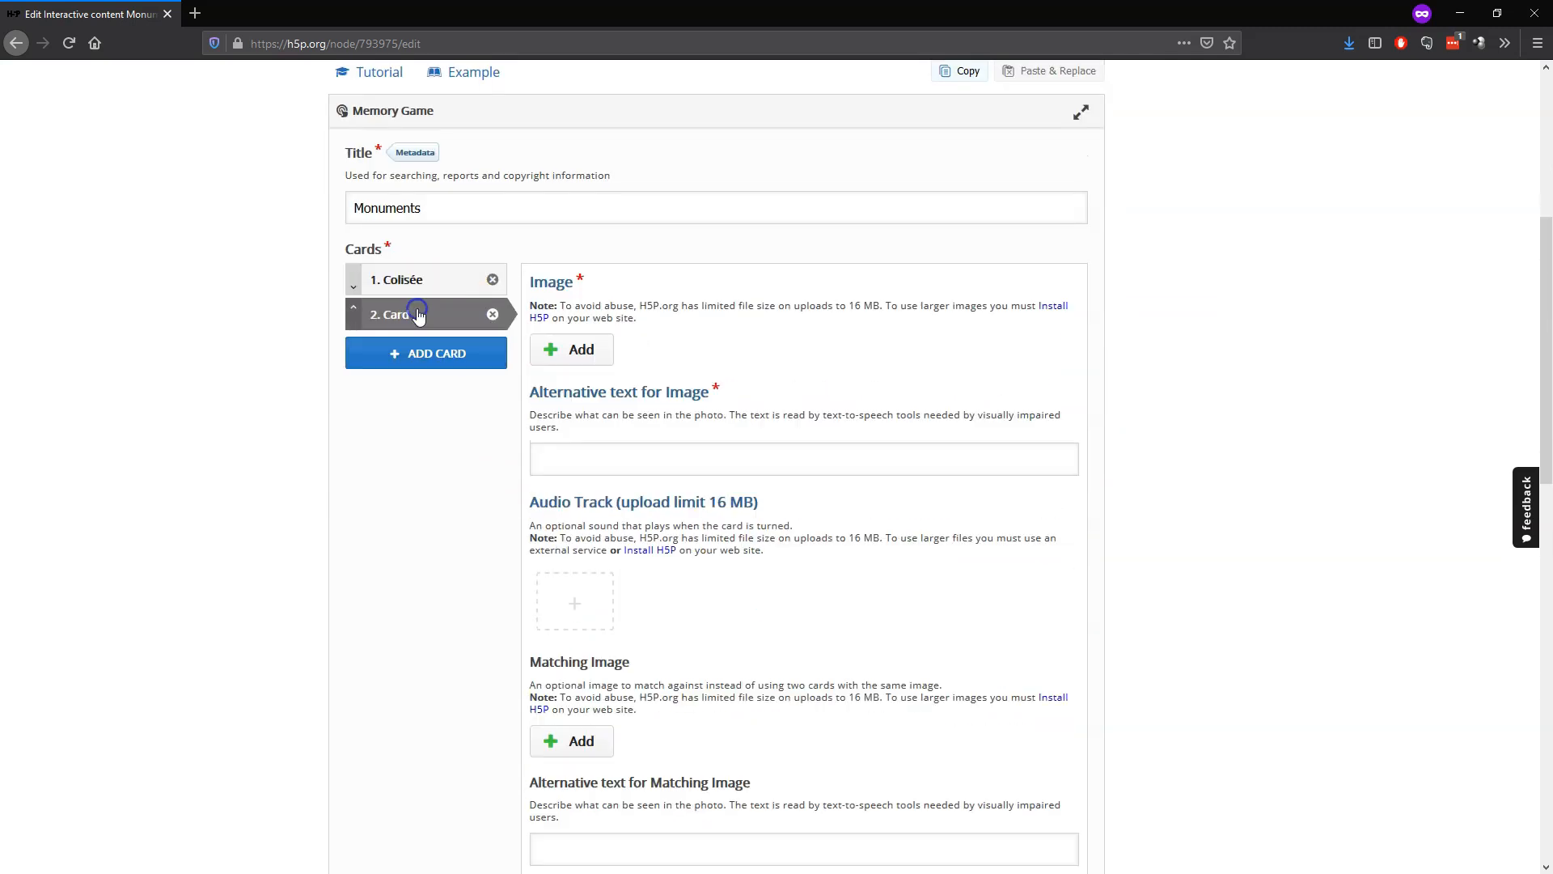
pyautogui.click(569, 348)
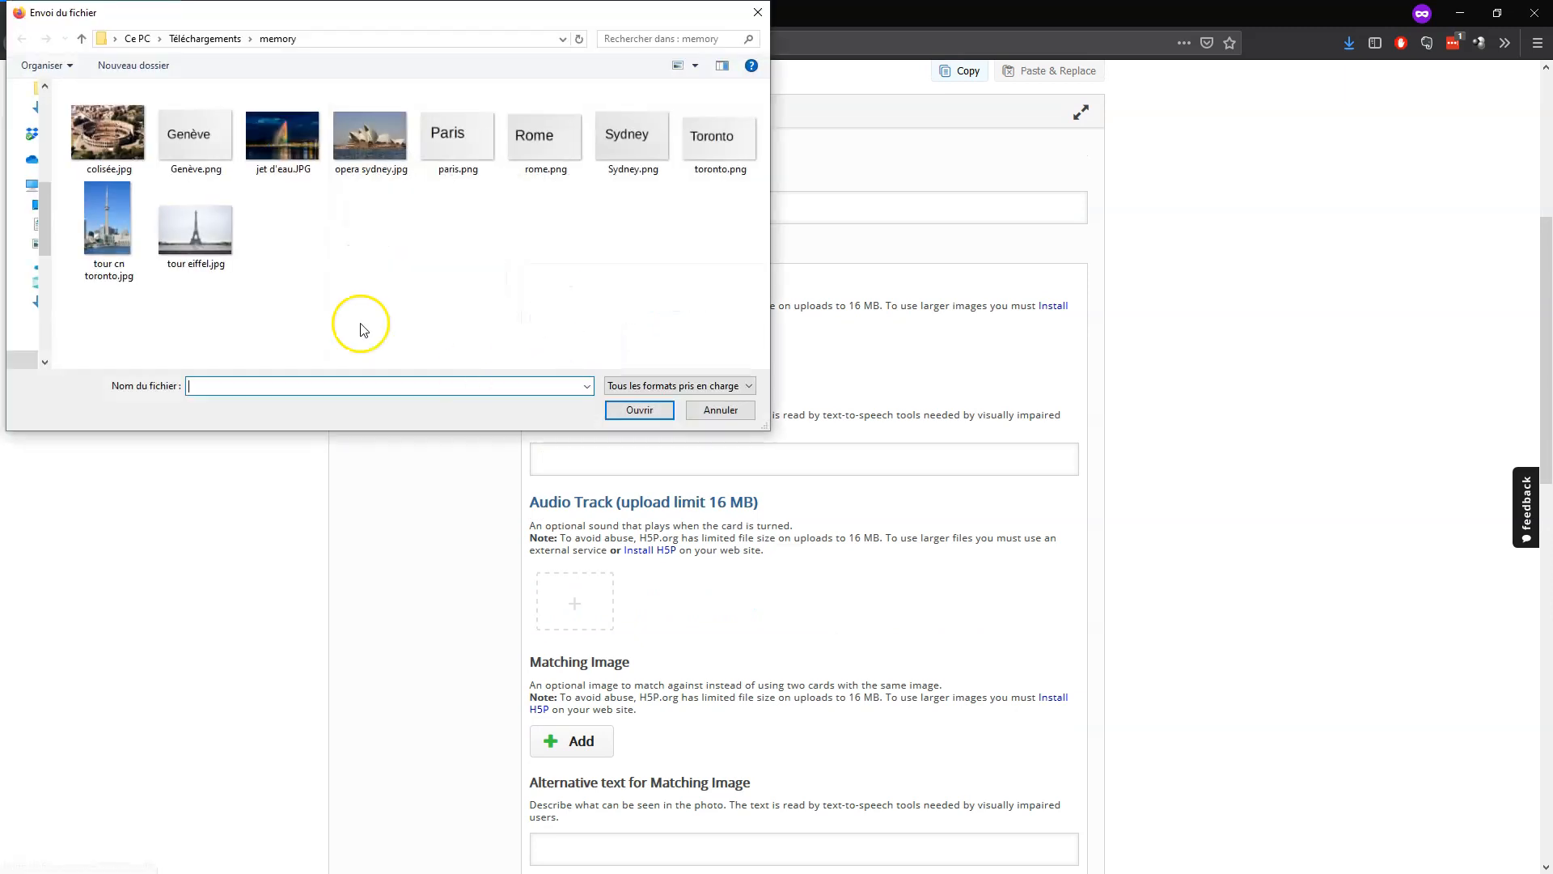
pyautogui.click(280, 159)
pyautogui.click(640, 409)
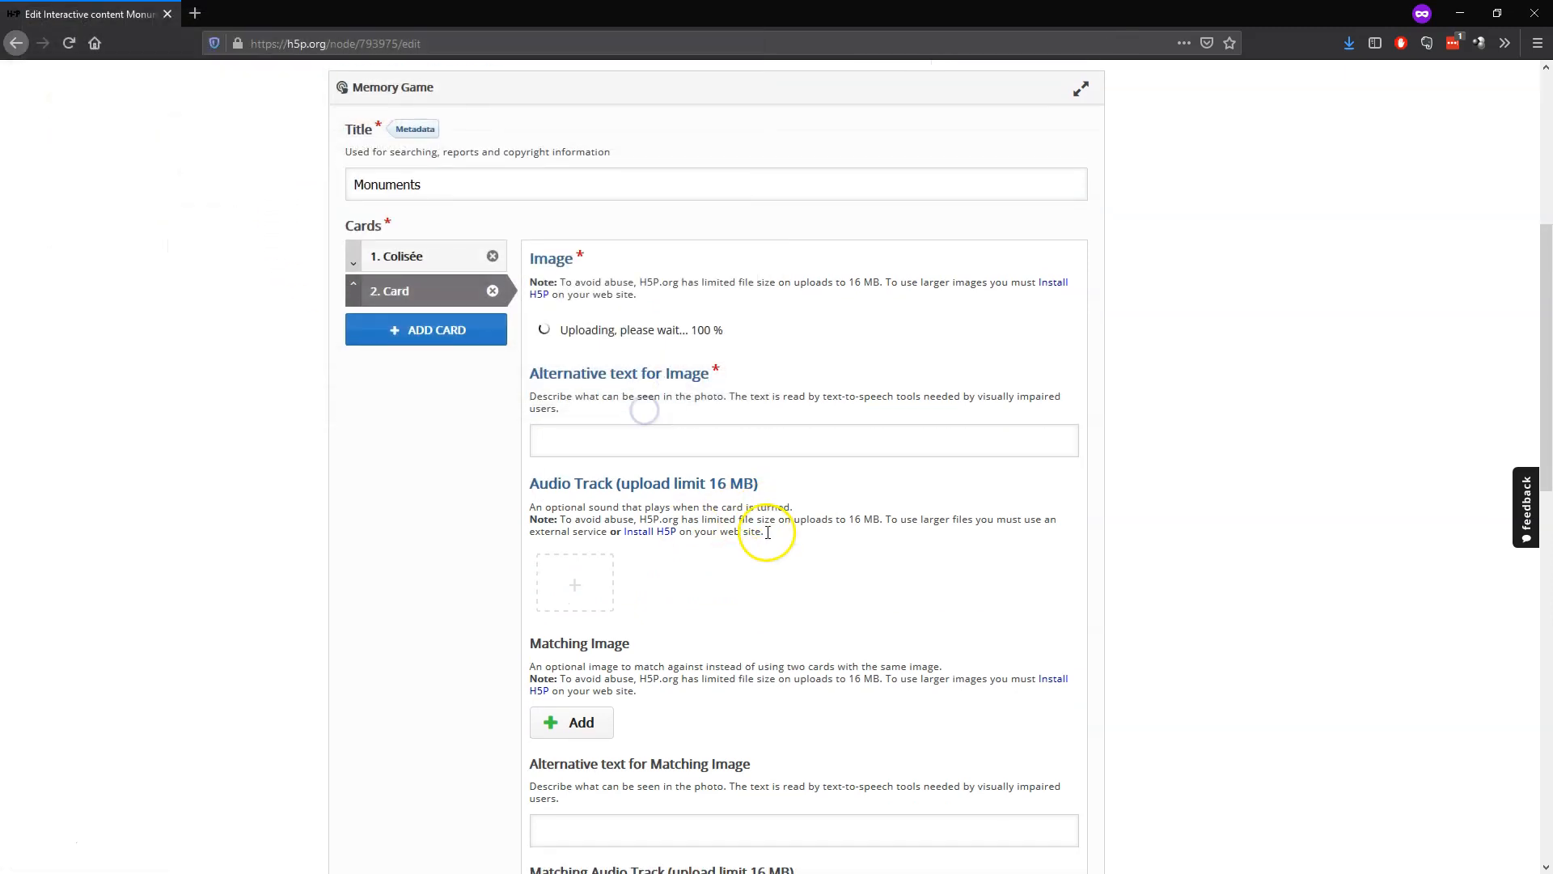
# - Upload Genève.png as the matching image of the second card, leaving its audio tracks empty
pyautogui.scroll(-4, 763, 526)
pyautogui.click(589, 591)
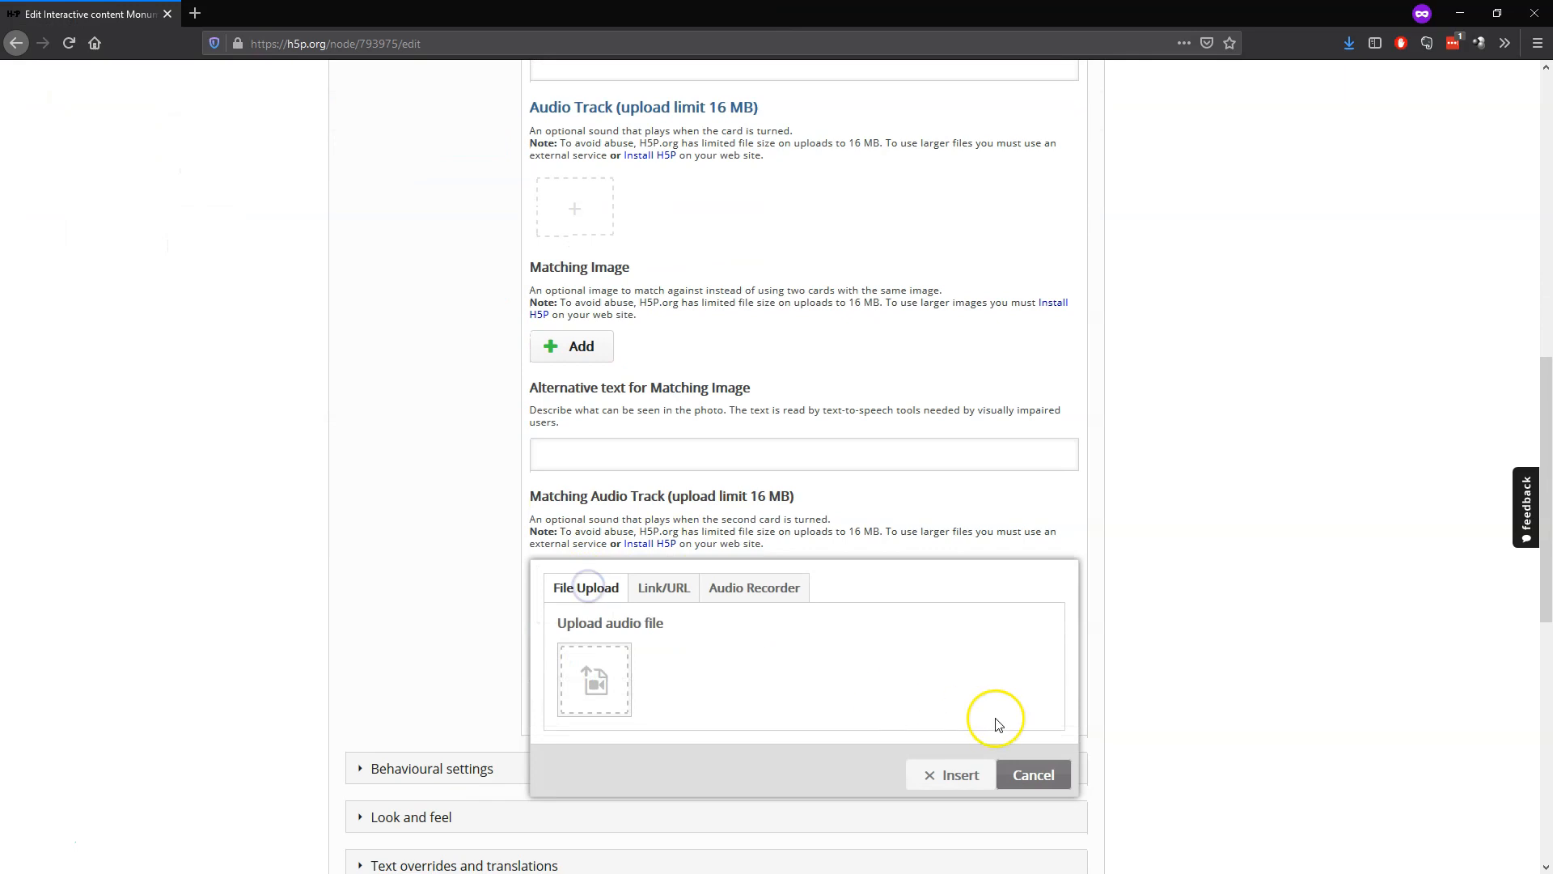
pyautogui.click(1021, 774)
pyautogui.click(577, 347)
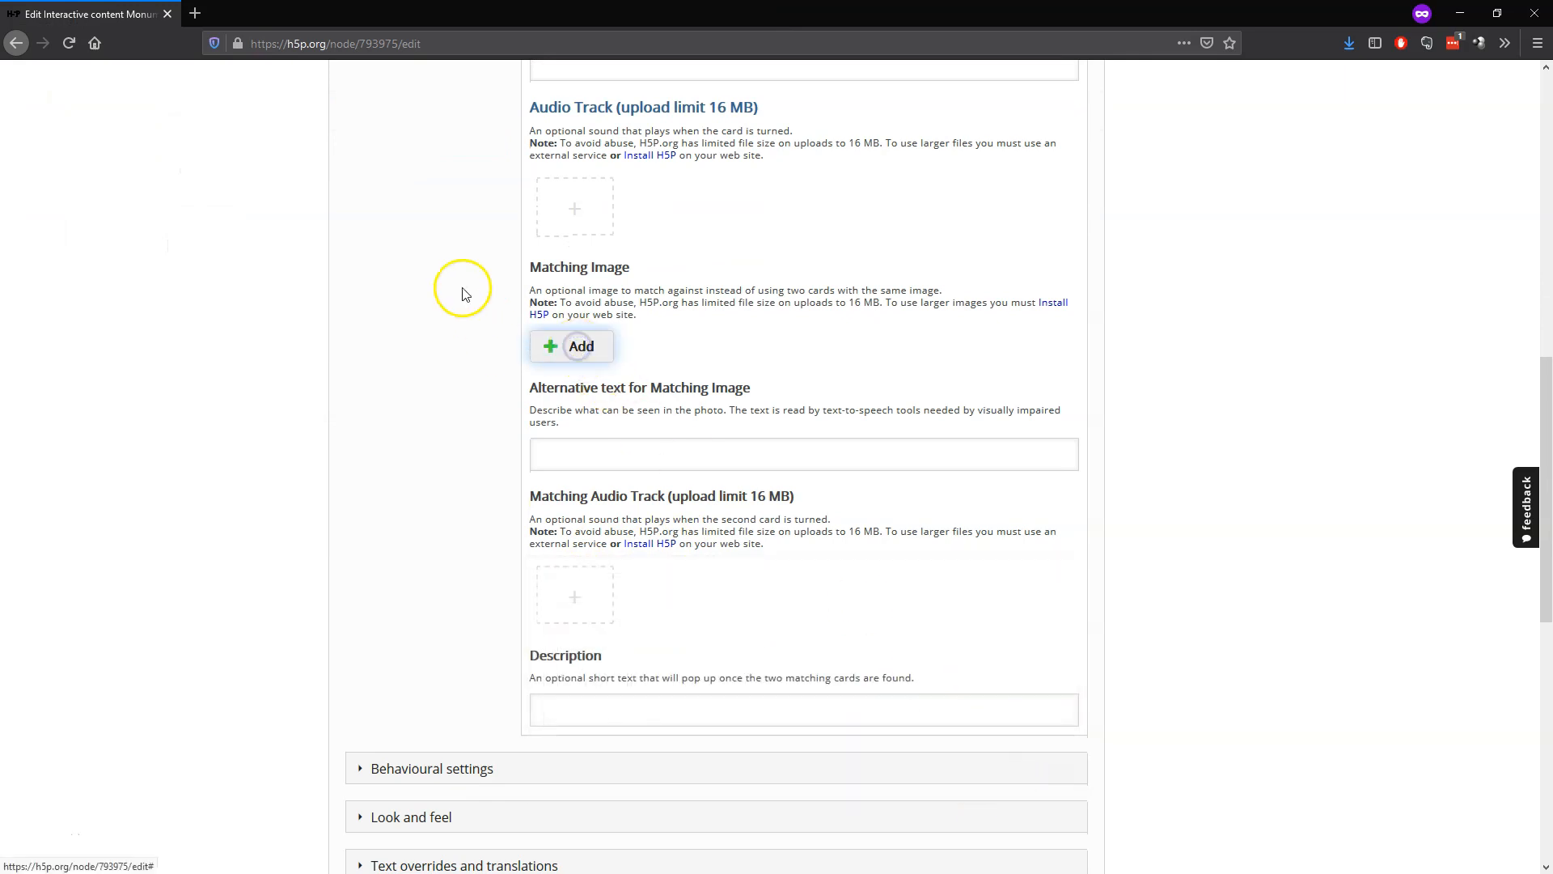
pyautogui.click(208, 147)
pyautogui.click(619, 409)
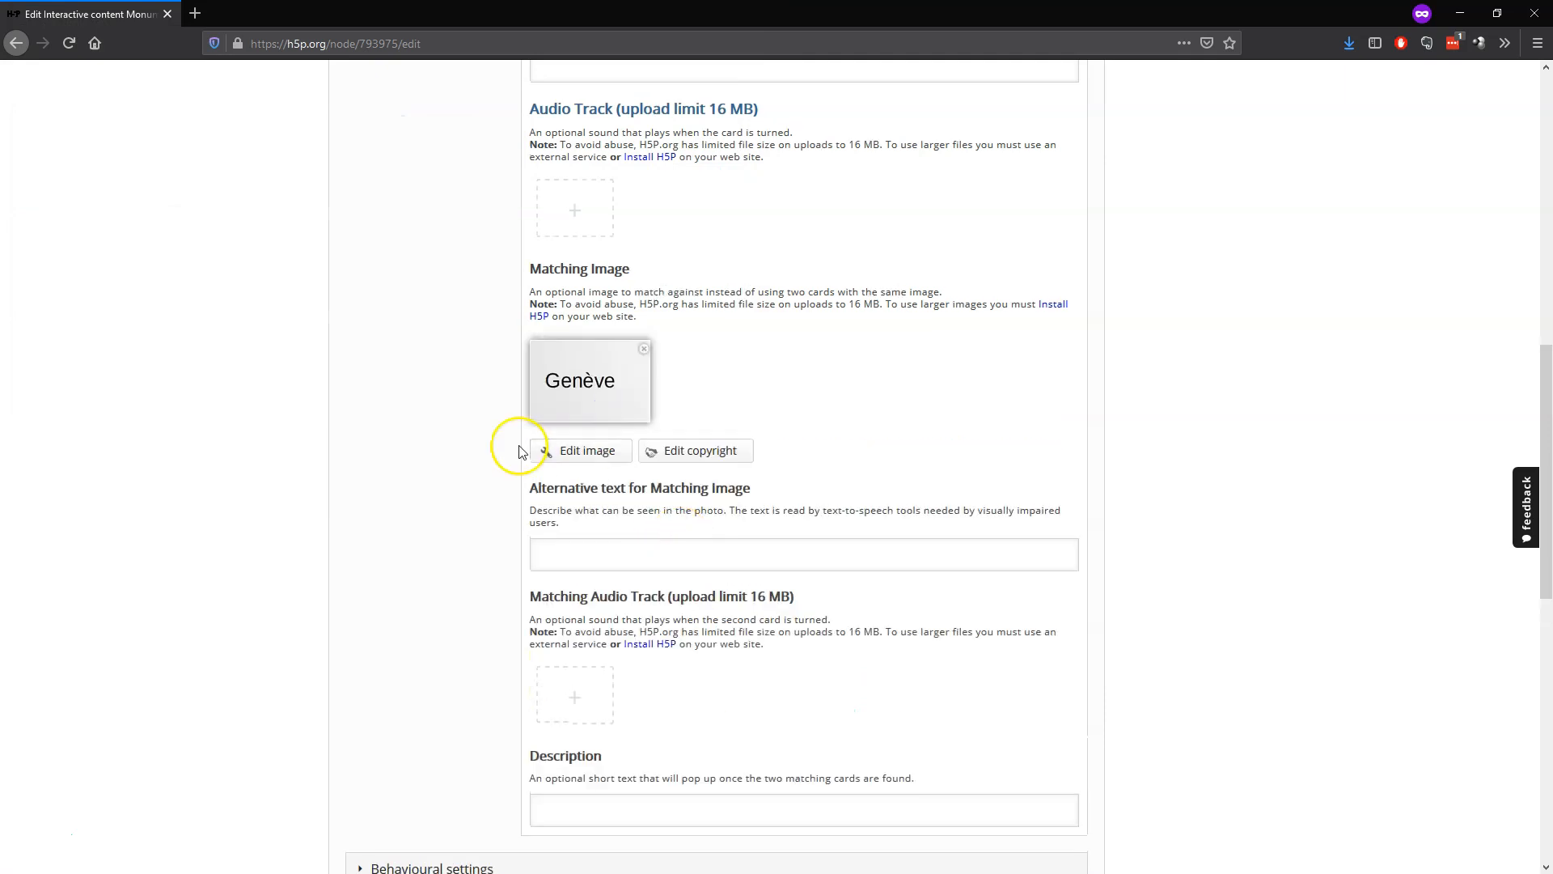
# - Add a third card and upload opera sydney.jpg as its image
pyautogui.scroll(5, 486, 412)
pyautogui.click(441, 369)
pyautogui.click(568, 353)
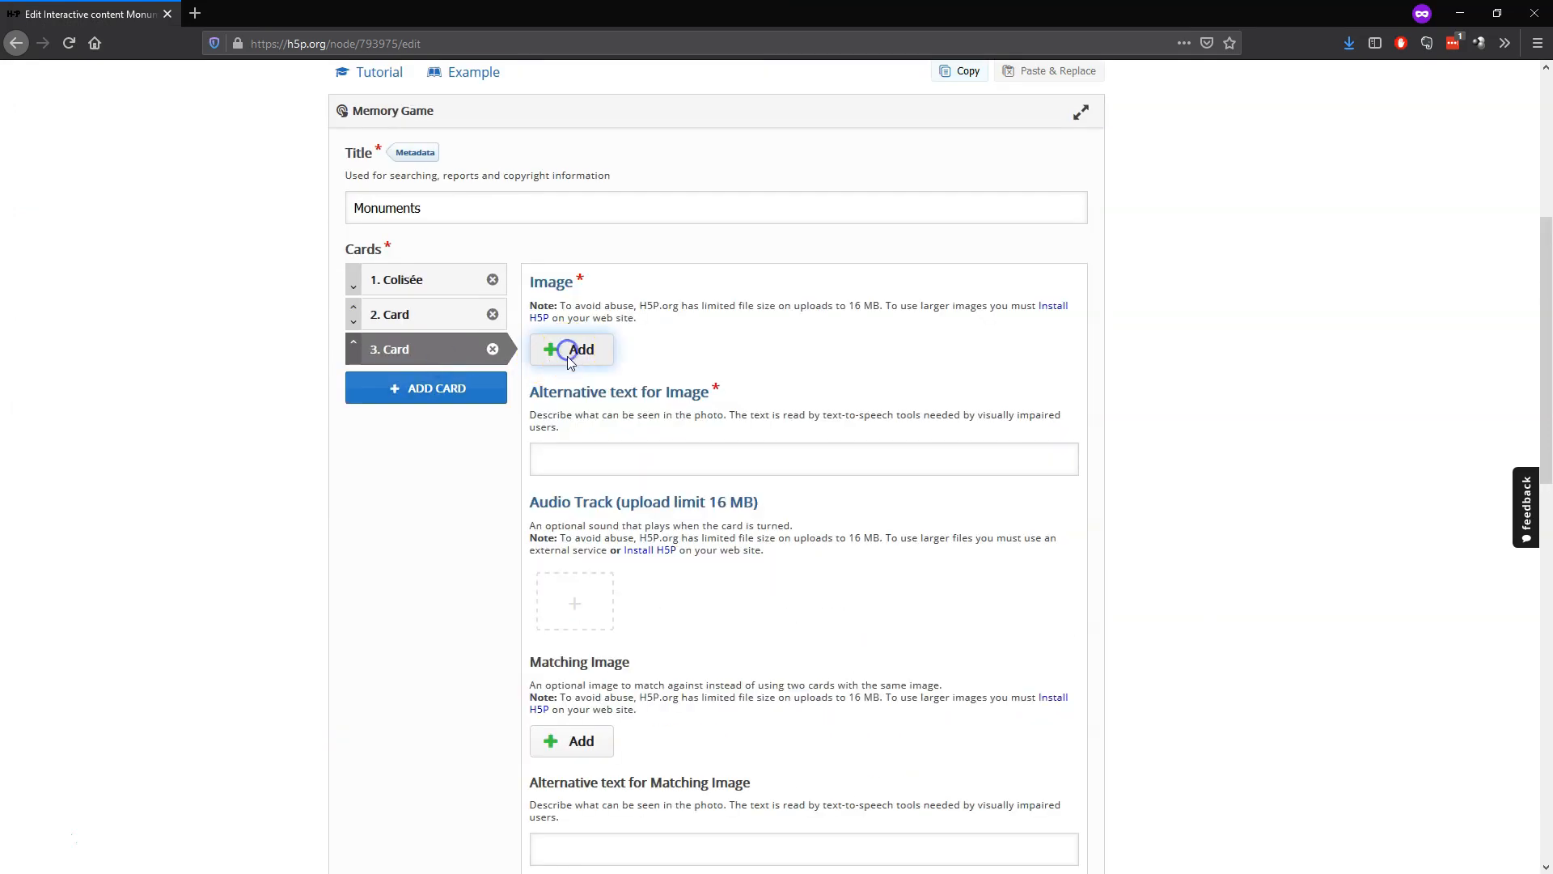
pyautogui.click(369, 136)
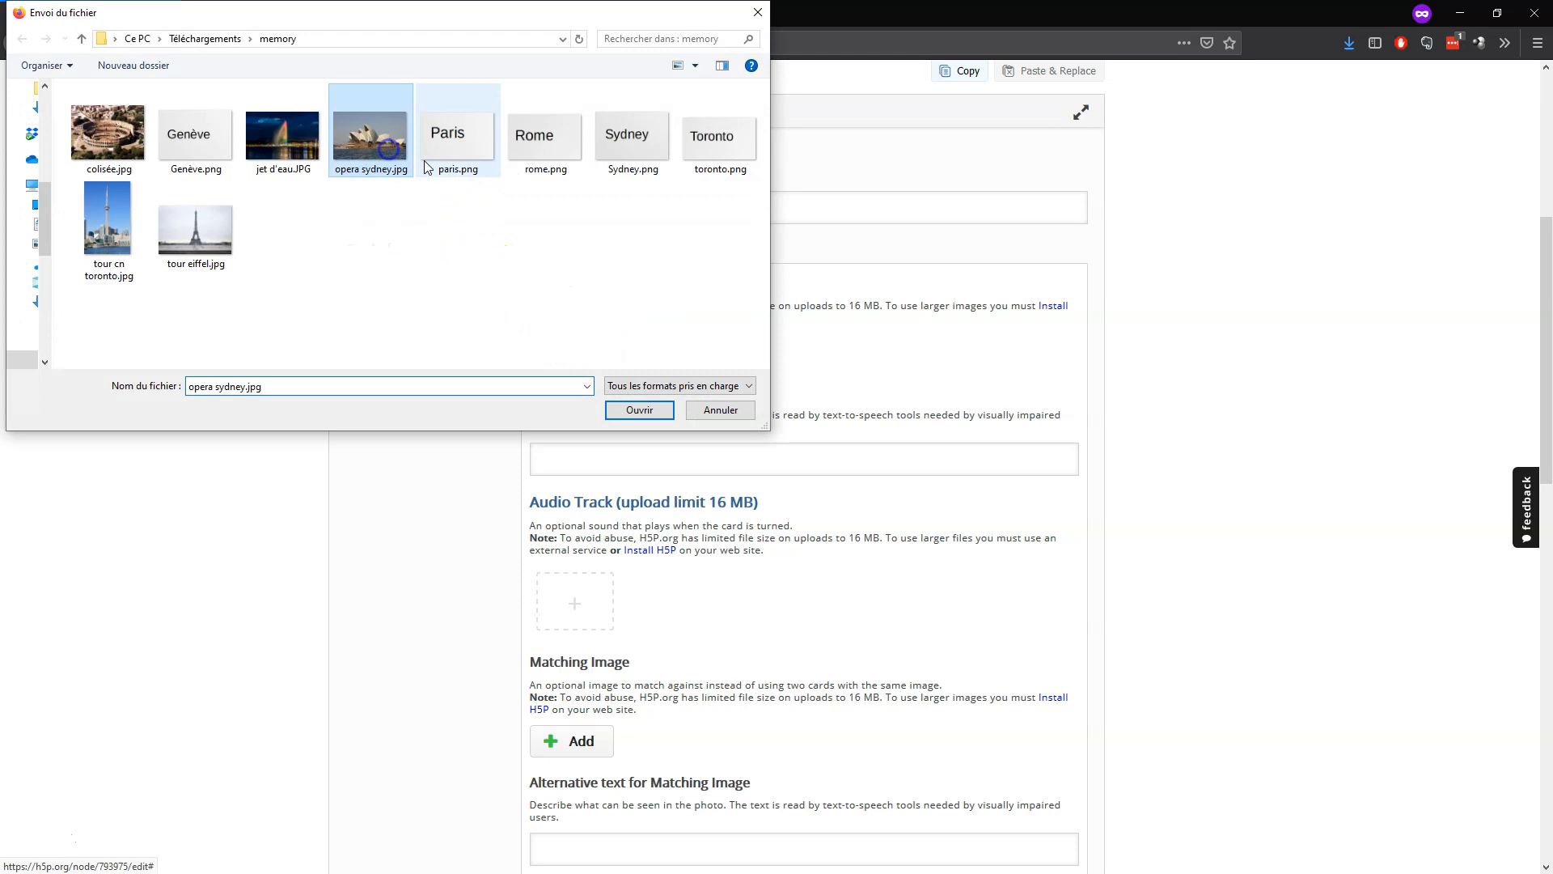
pyautogui.click(639, 410)
# - Upload Sydney.png as the matching image of the Sydney opera card
pyautogui.scroll(-3, 640, 534)
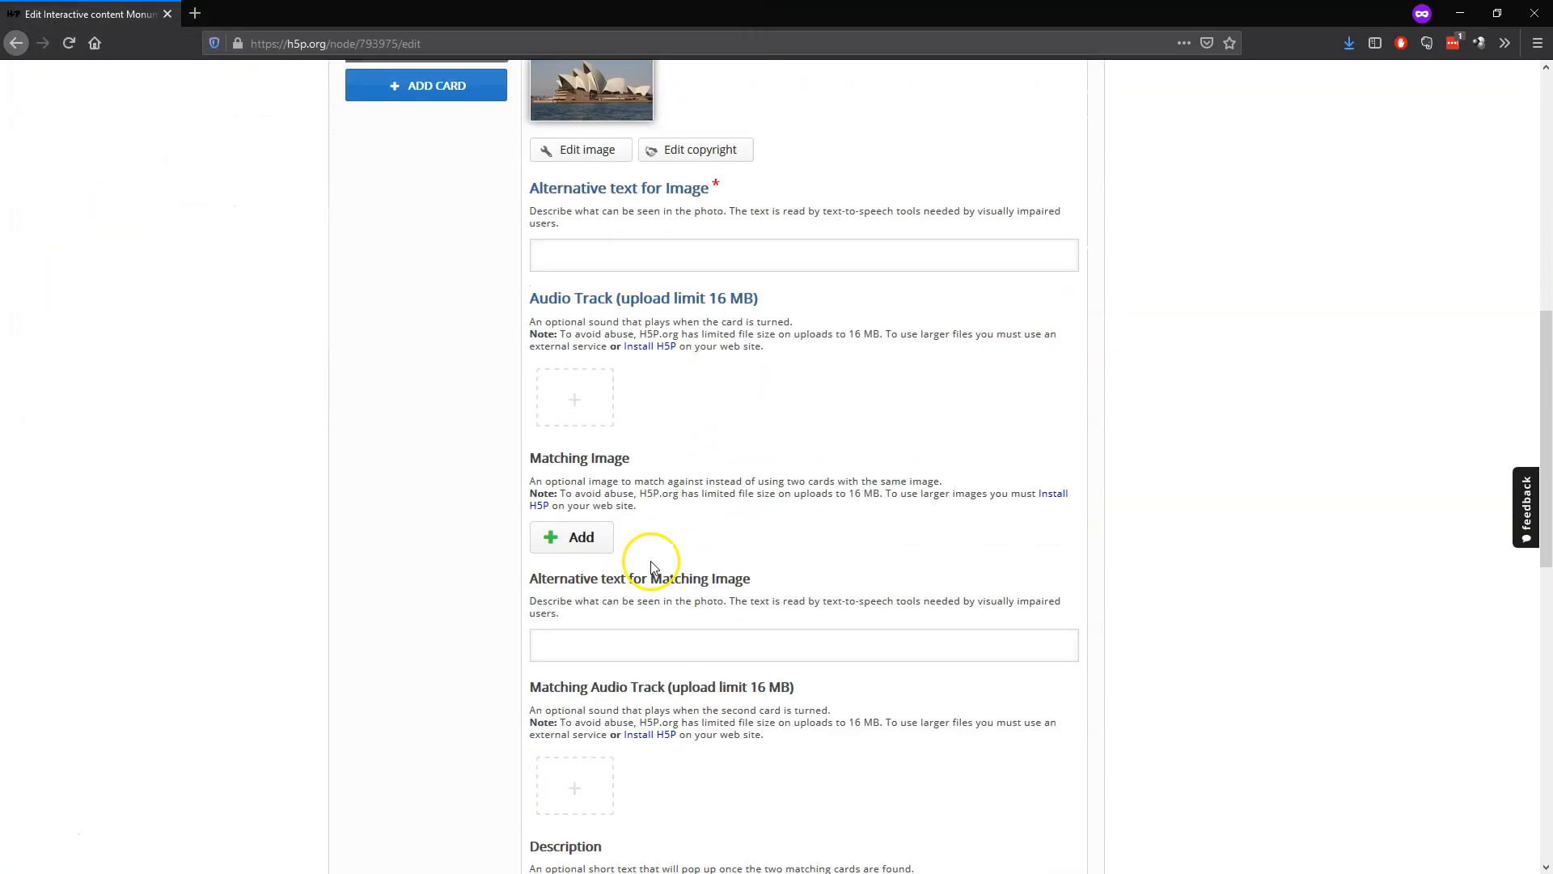
pyautogui.click(572, 508)
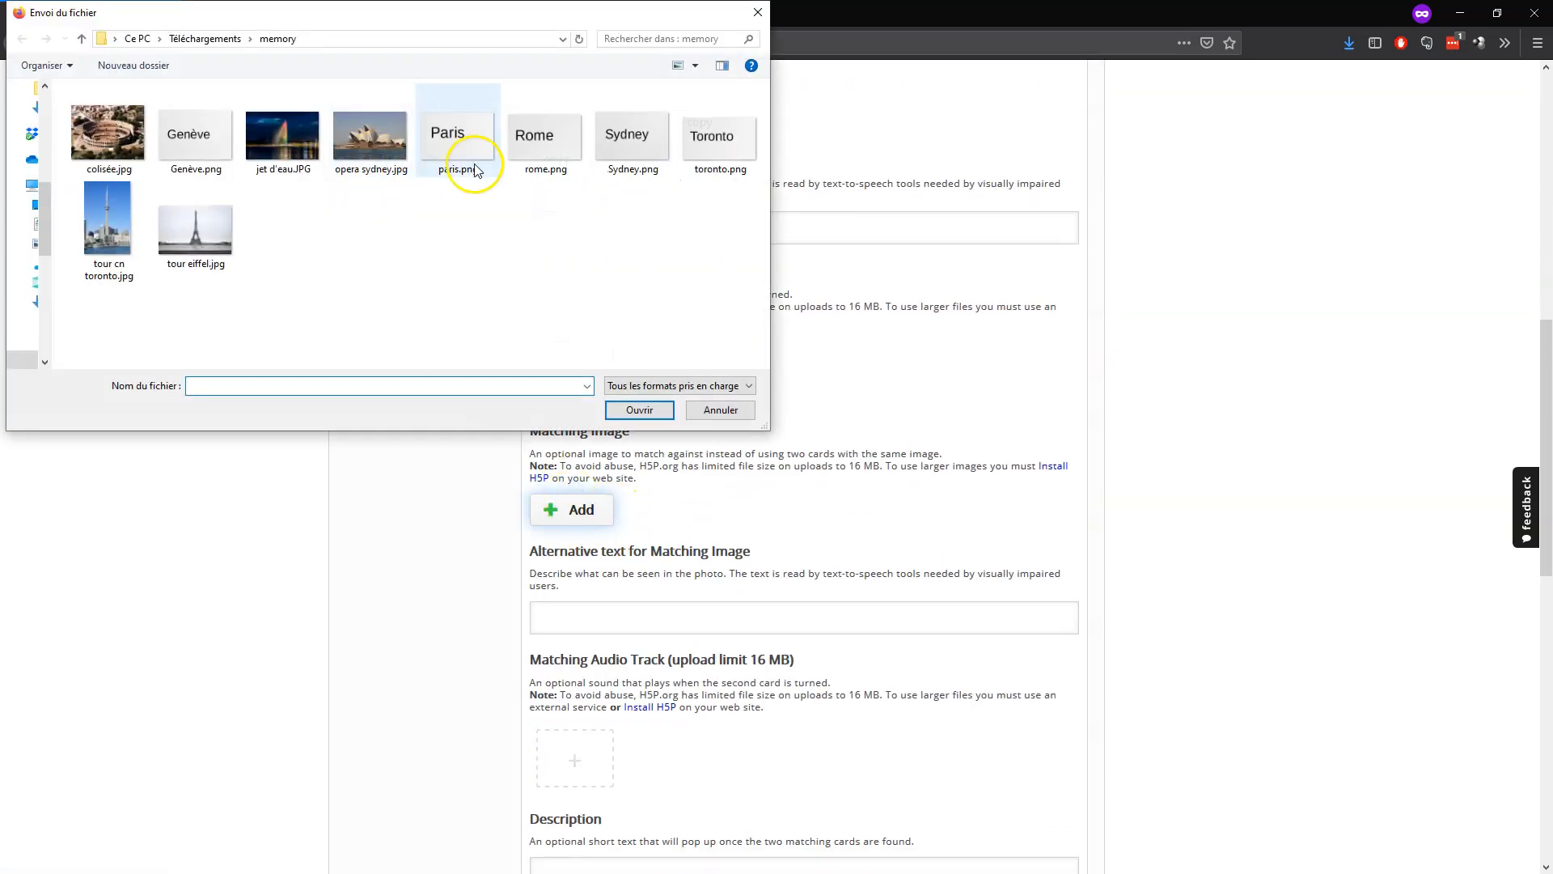
pyautogui.click(632, 140)
pyautogui.click(639, 410)
# - Add a fourth card and upload tour cn toronto.jpg as its image
pyautogui.scroll(3, 647, 421)
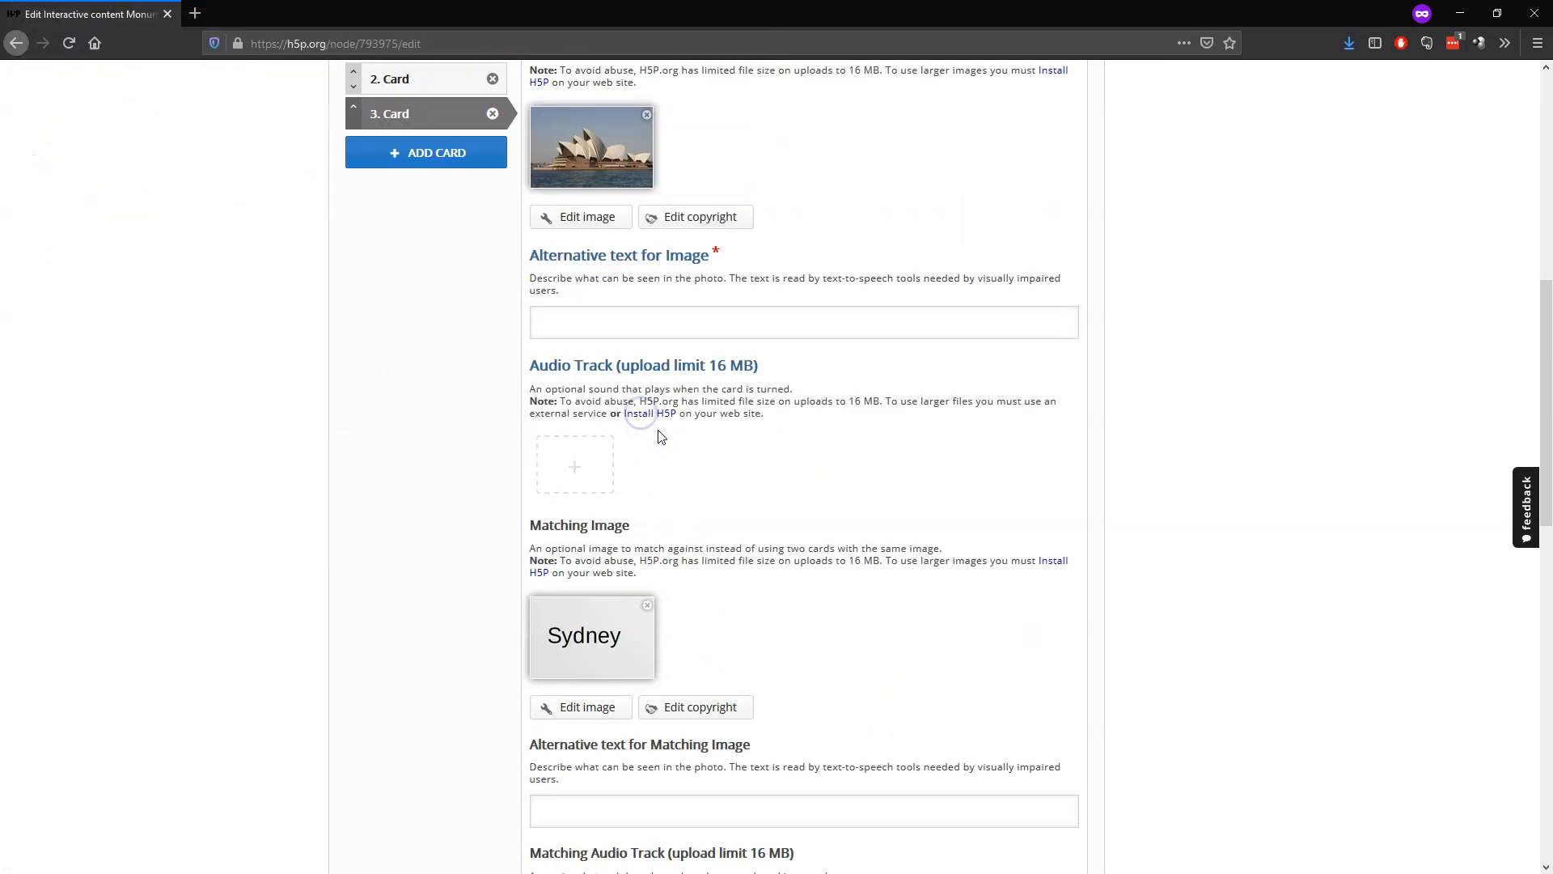
pyautogui.click(450, 306)
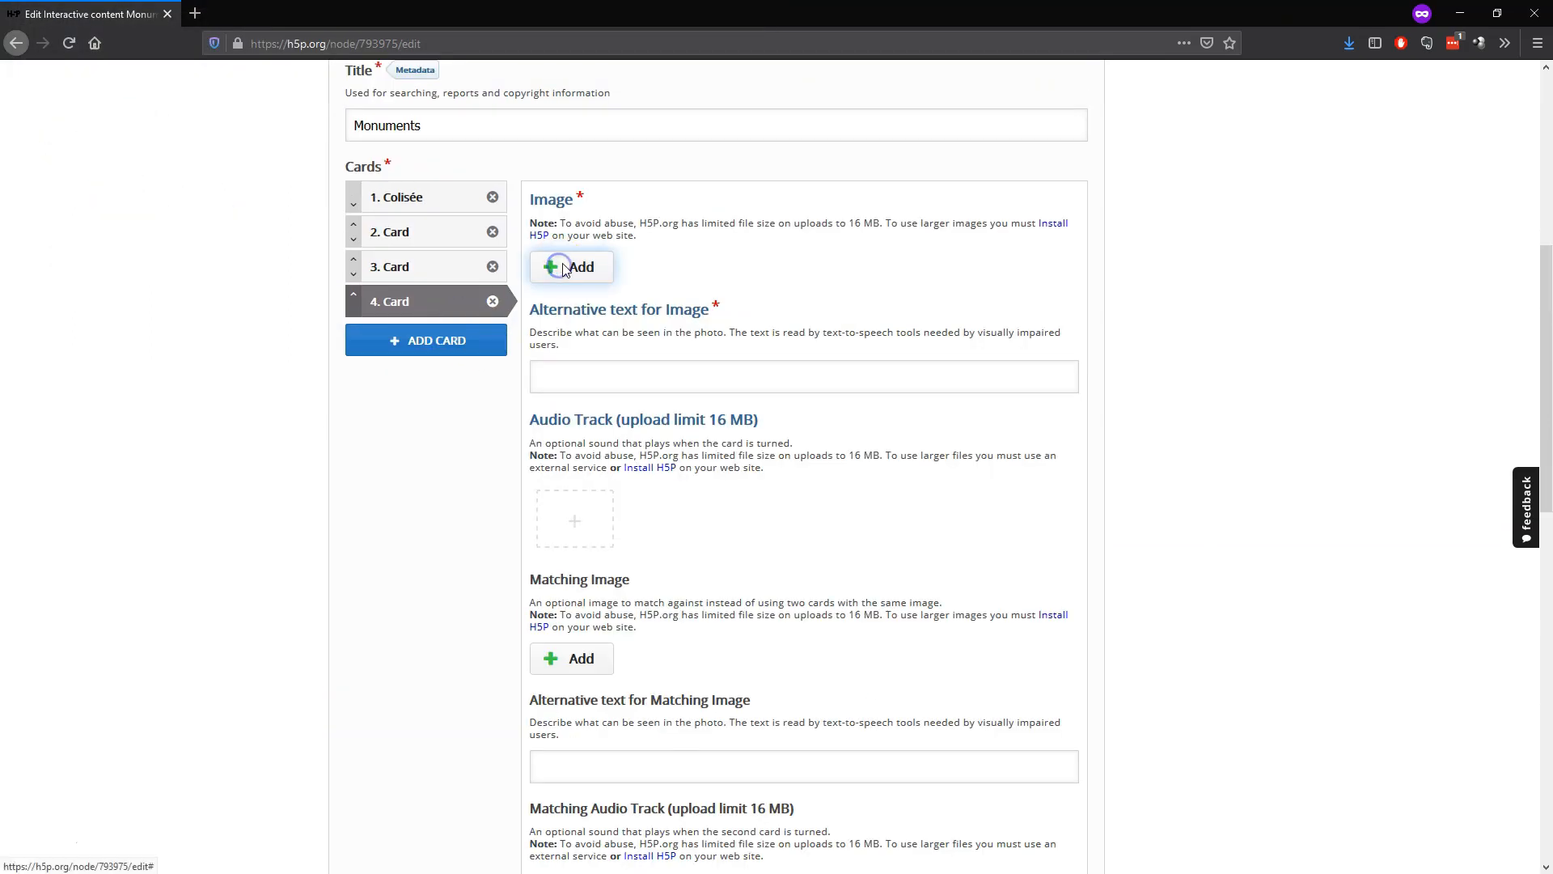
pyautogui.click(566, 267)
pyautogui.click(108, 230)
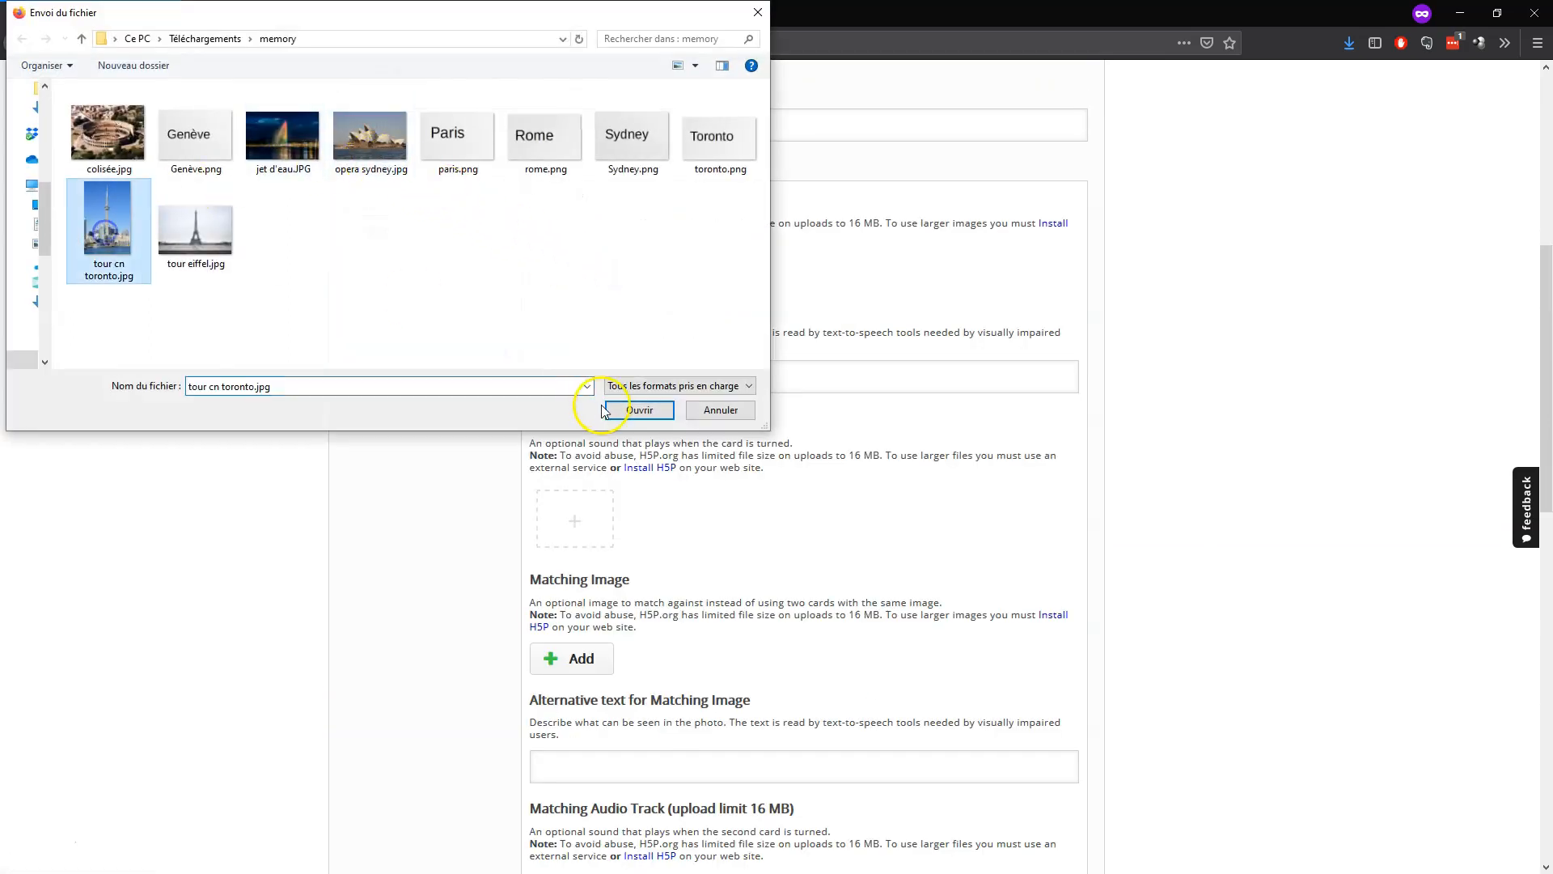
pyautogui.click(615, 410)
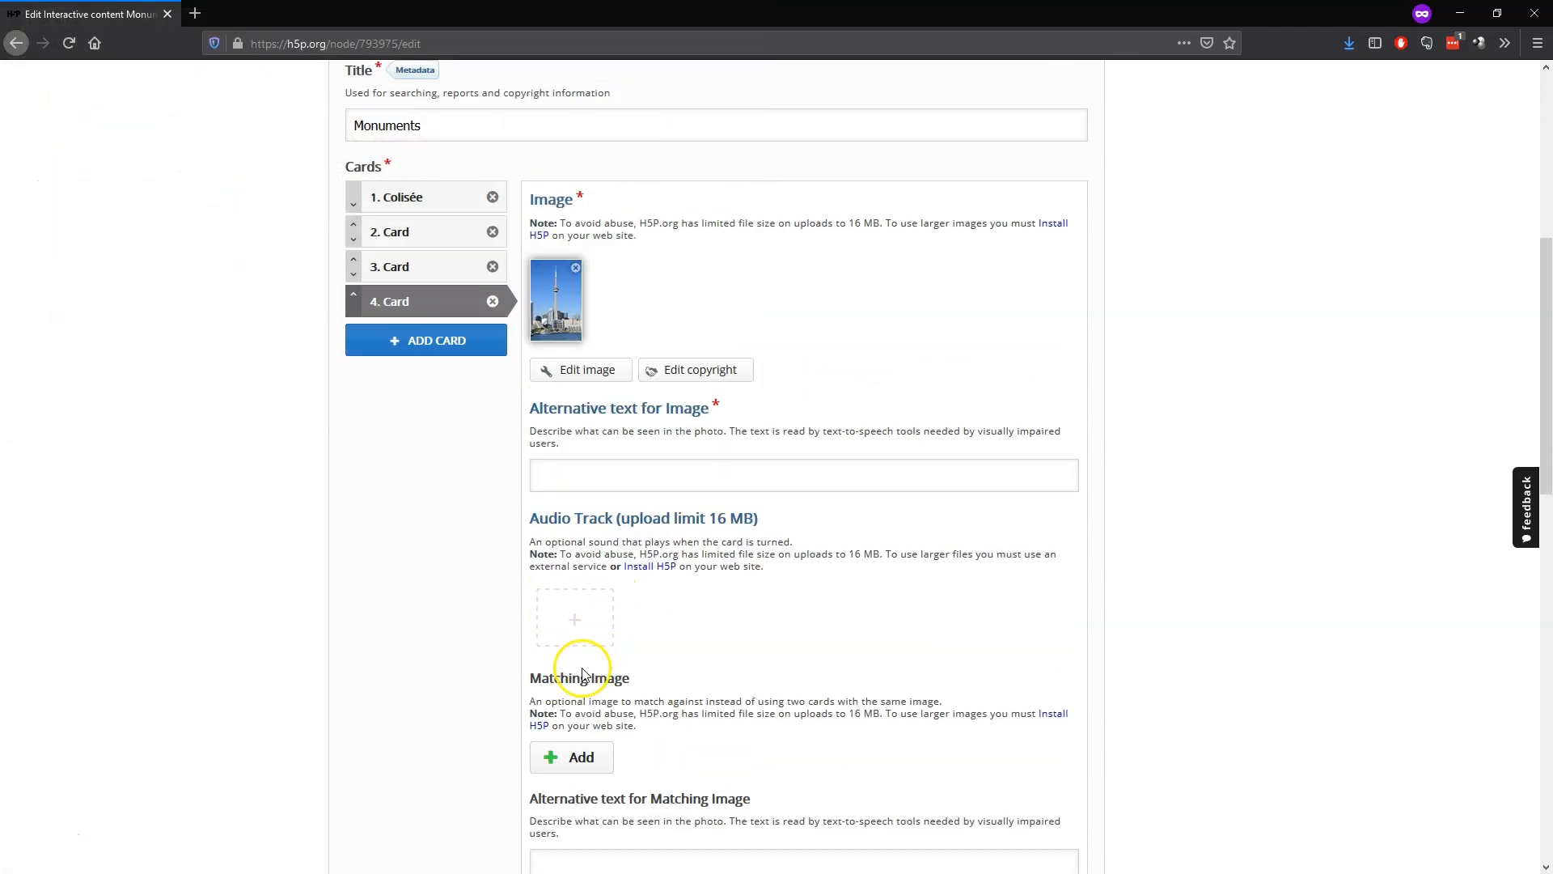
# - Upload toronto.png as the matching image of the CN tower card
pyautogui.click(572, 752)
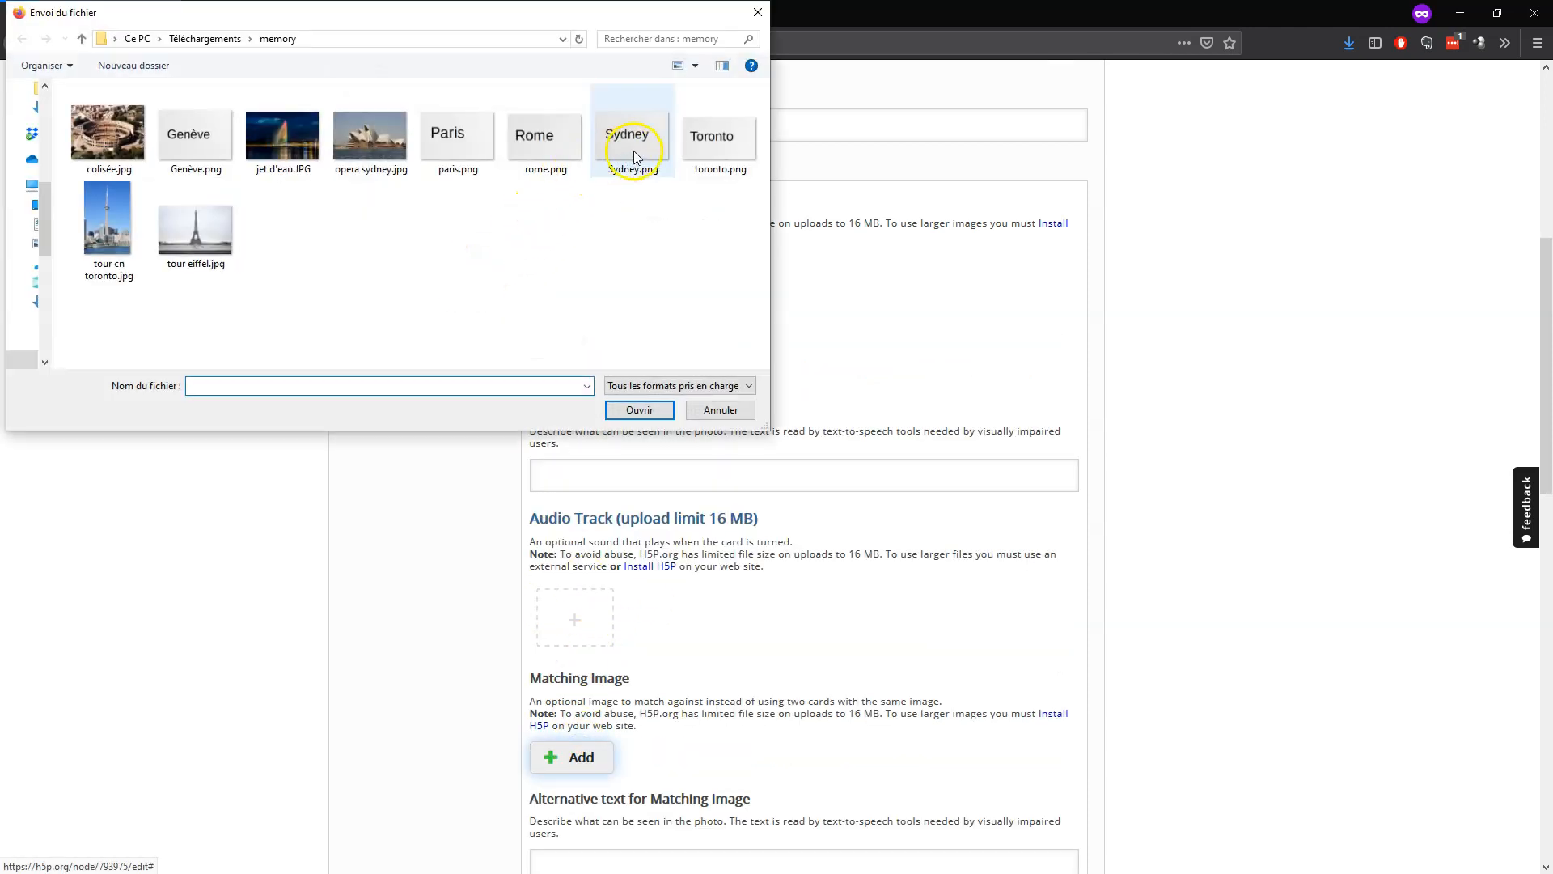
pyautogui.click(721, 152)
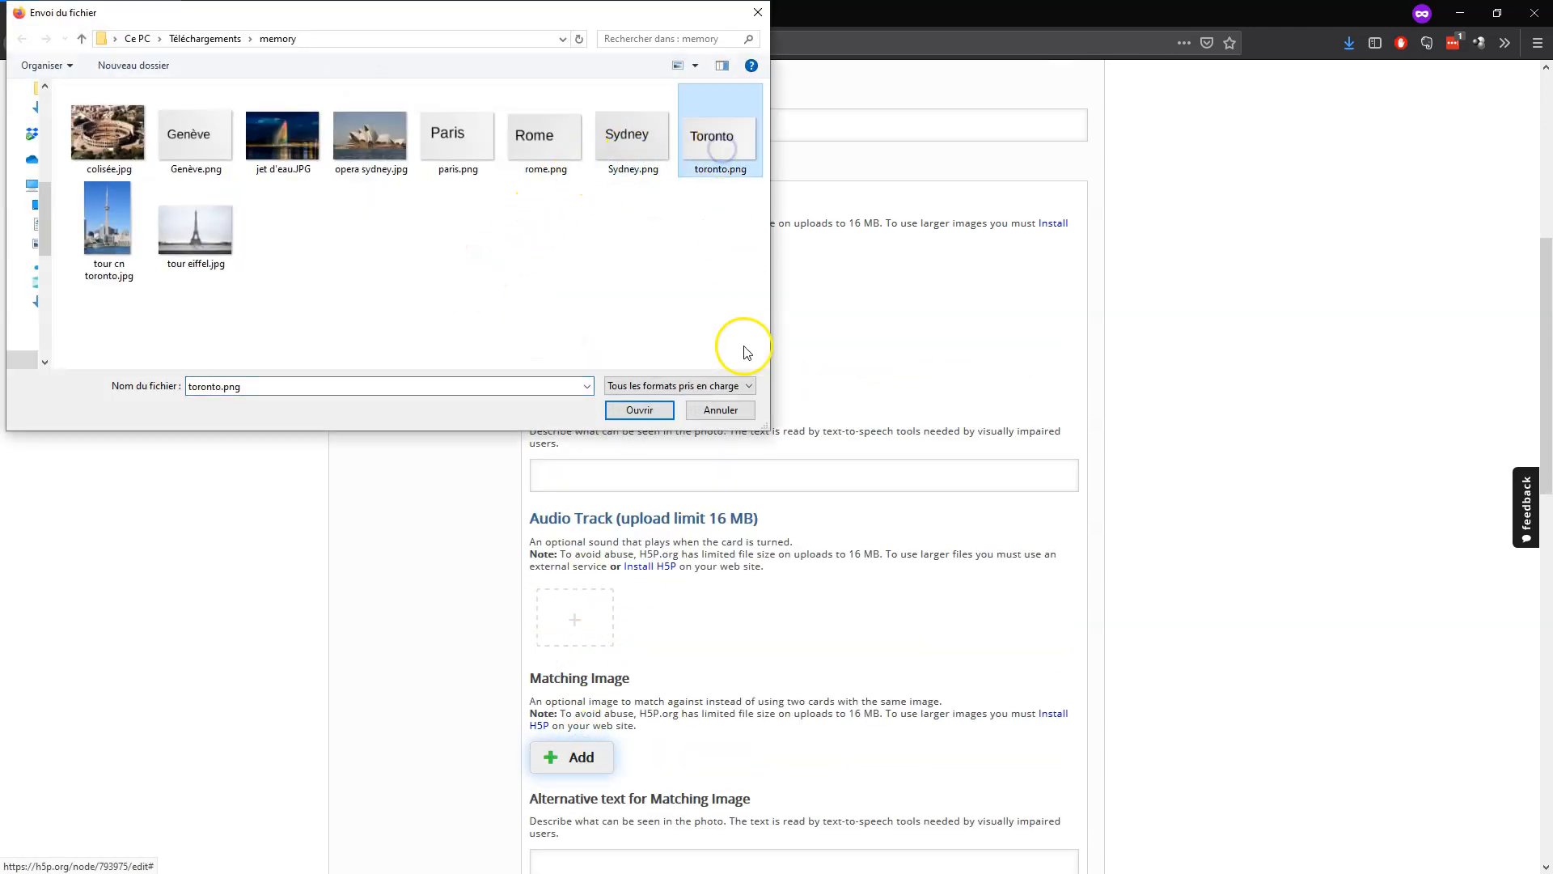
pyautogui.click(639, 411)
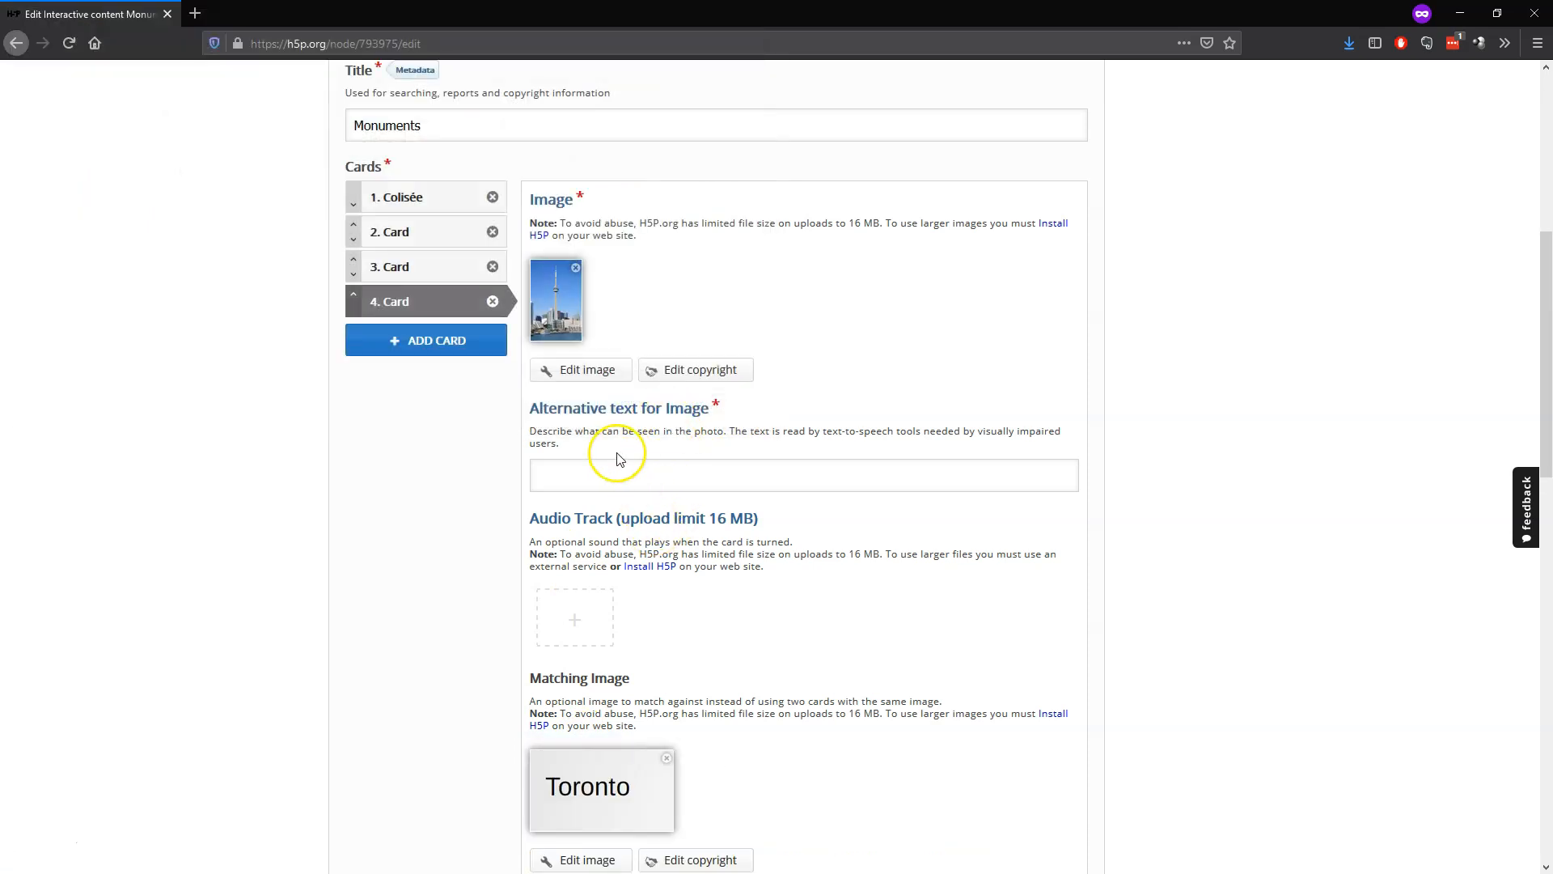
# - Add a fifth card and upload tour eiffel.jpg as its image
pyautogui.click(477, 341)
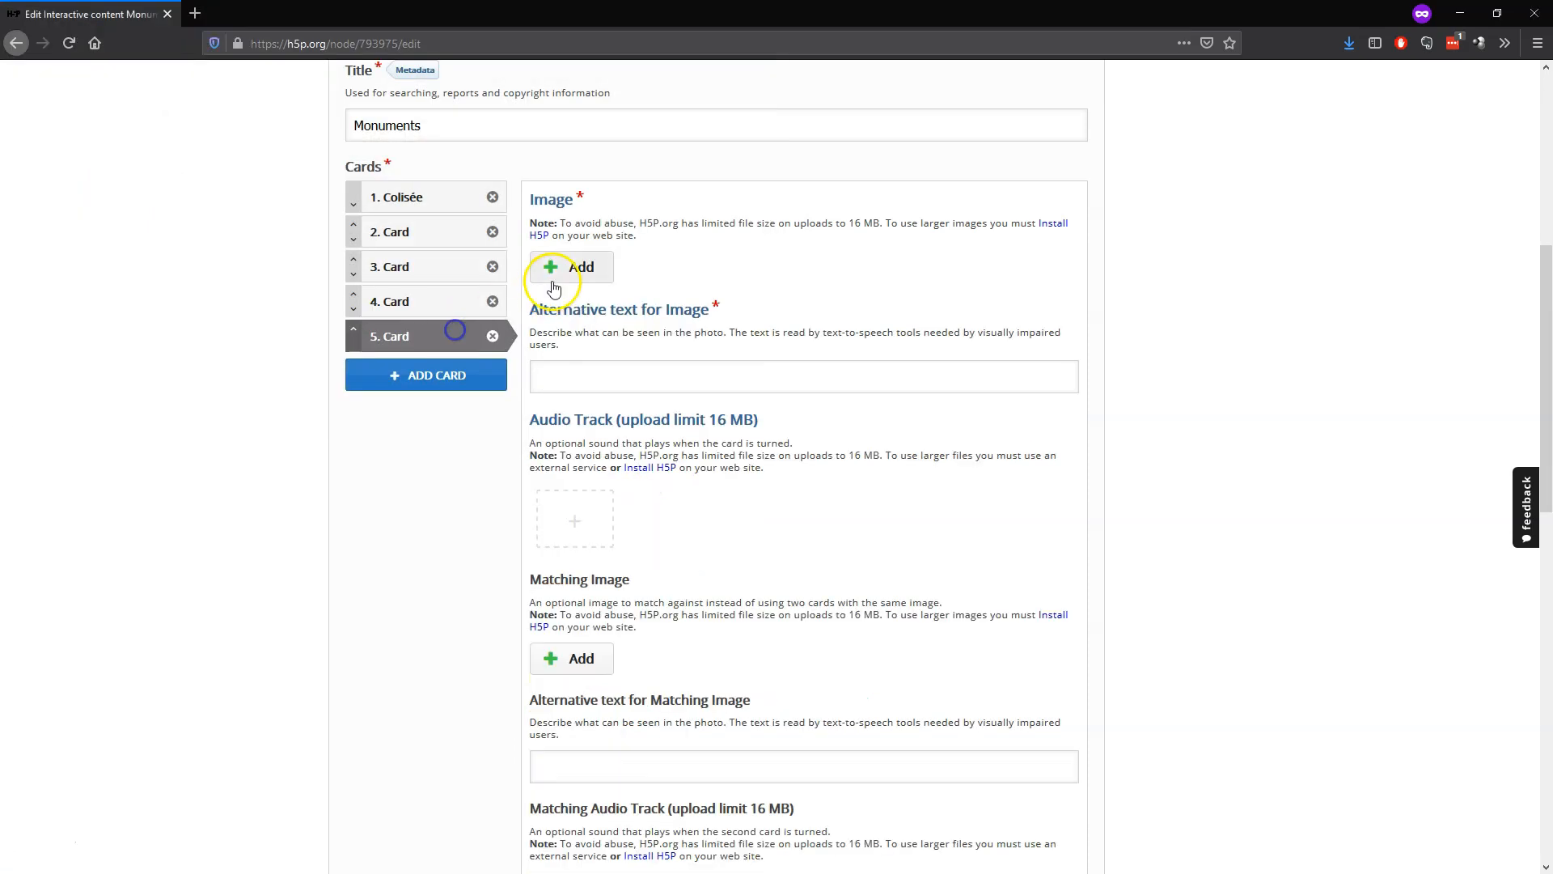
pyautogui.click(579, 268)
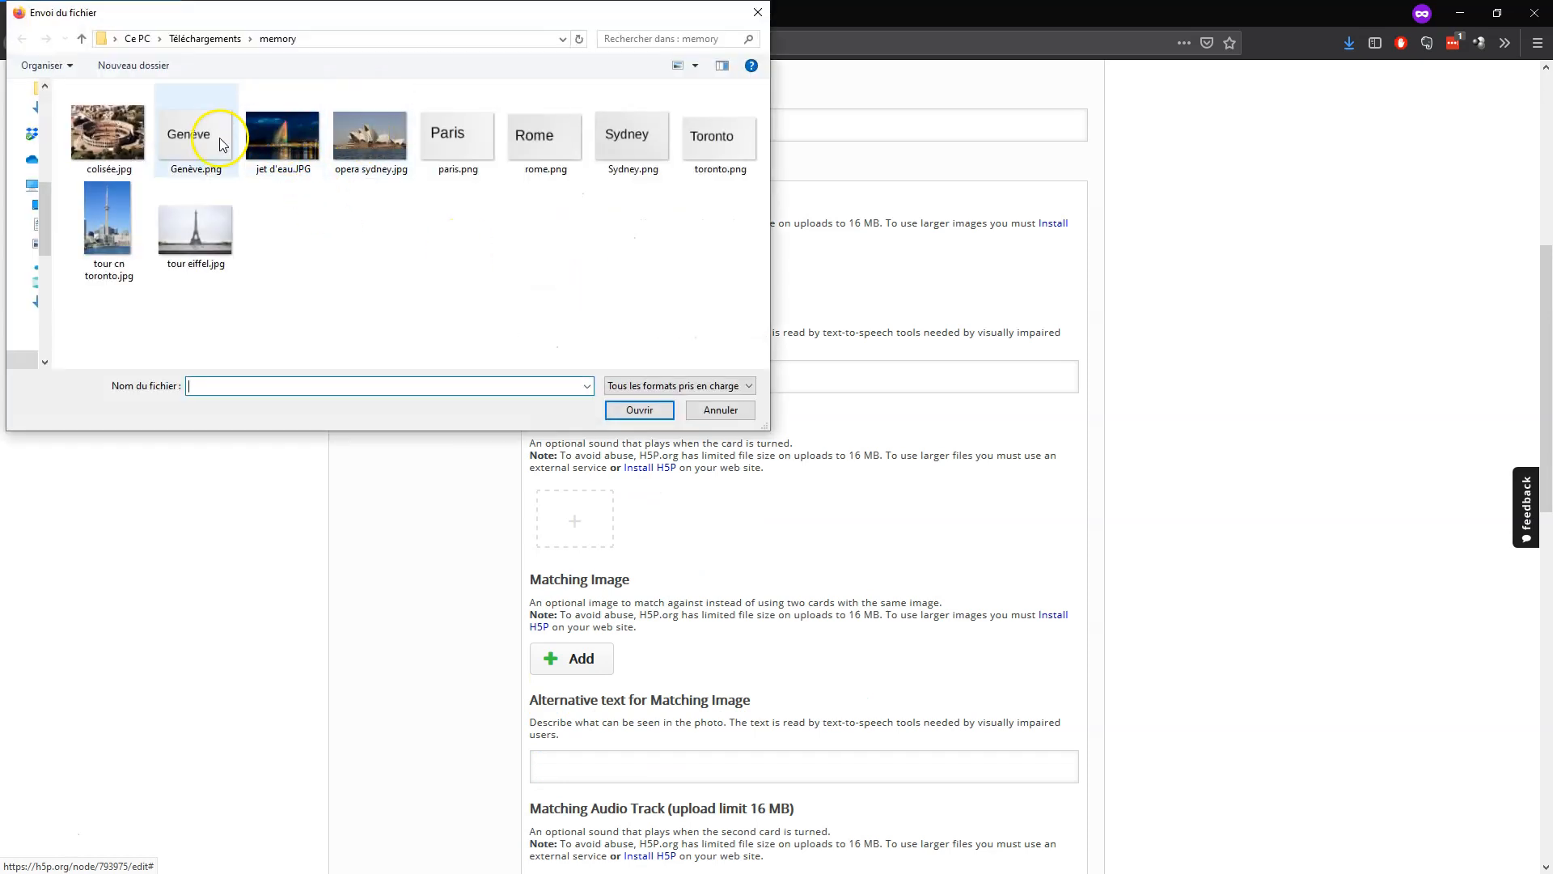
pyautogui.click(214, 225)
pyautogui.click(628, 401)
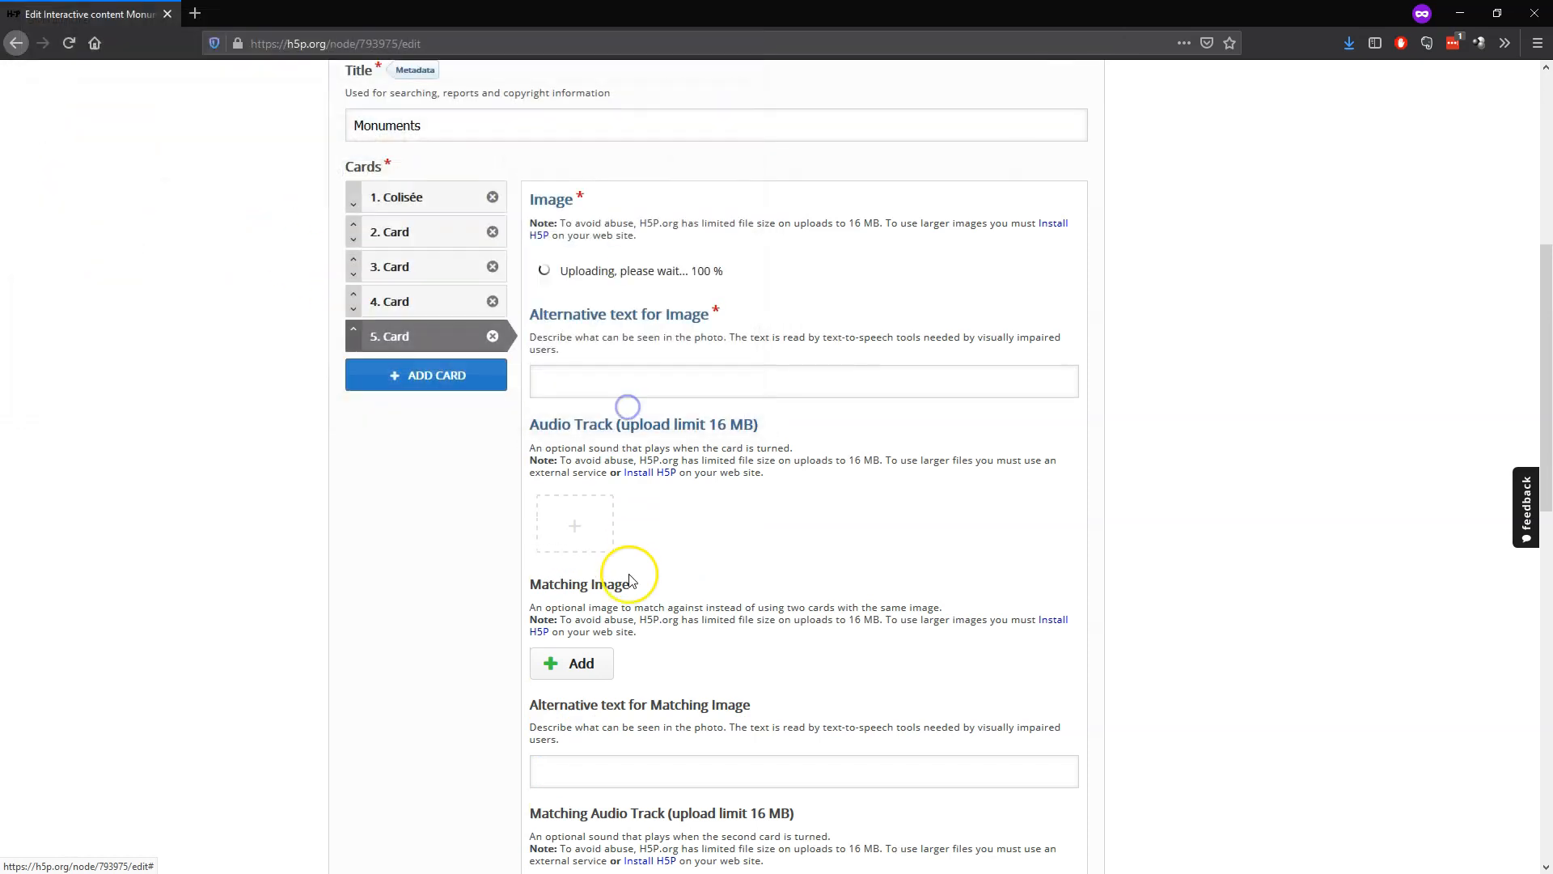
# - Upload paris.png as the matching image of the Eiffel Tower card
pyautogui.click(584, 756)
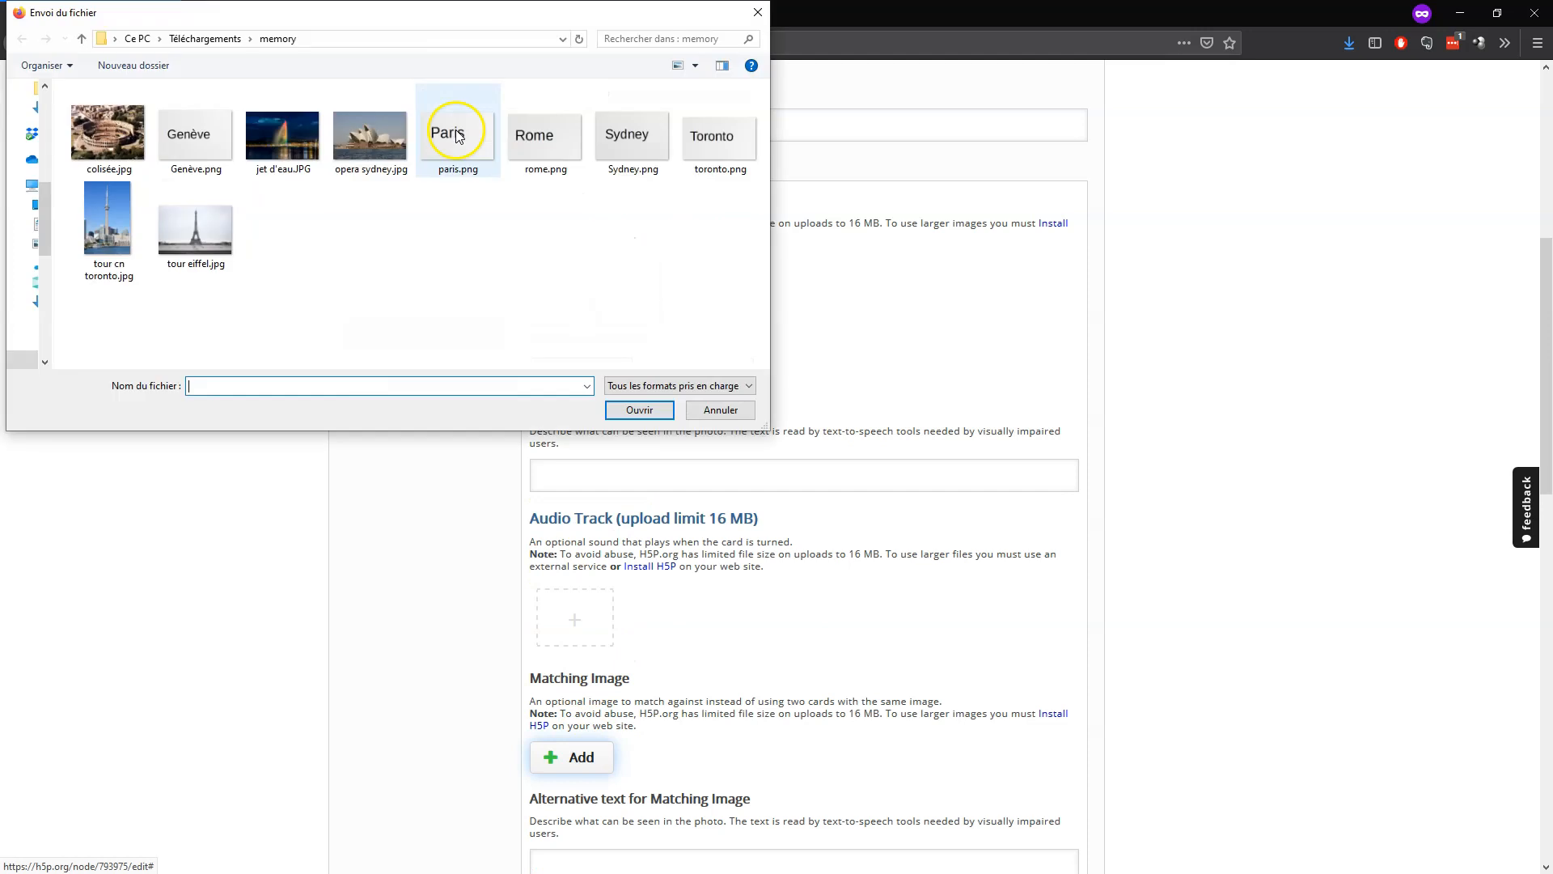
pyautogui.click(451, 139)
pyautogui.click(631, 405)
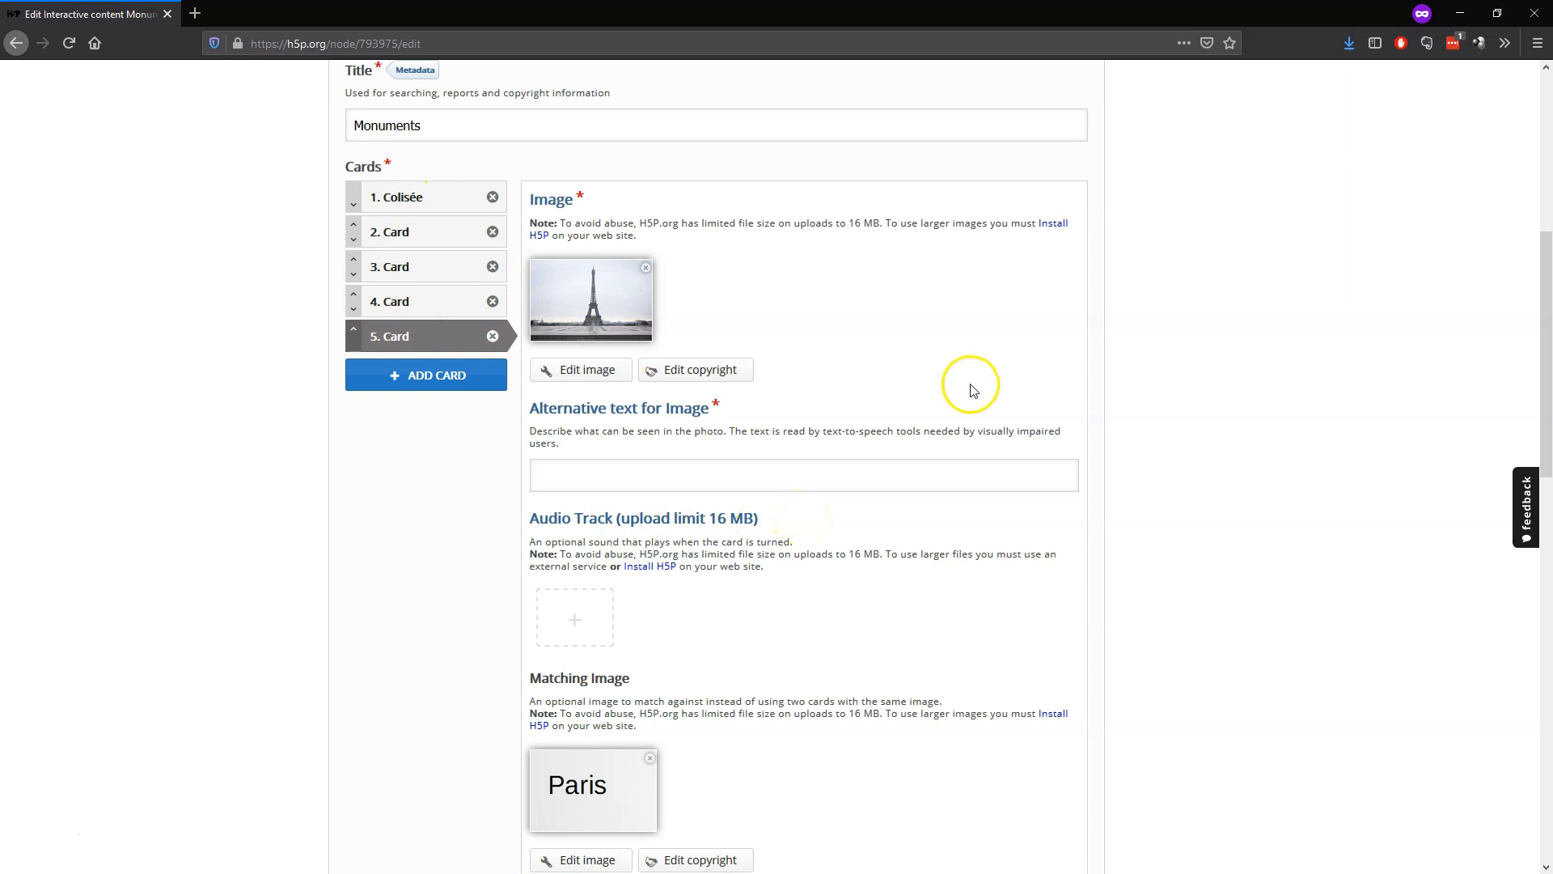
# - Check the fourth card's images and save the Monuments memory game
pyautogui.click(437, 309)
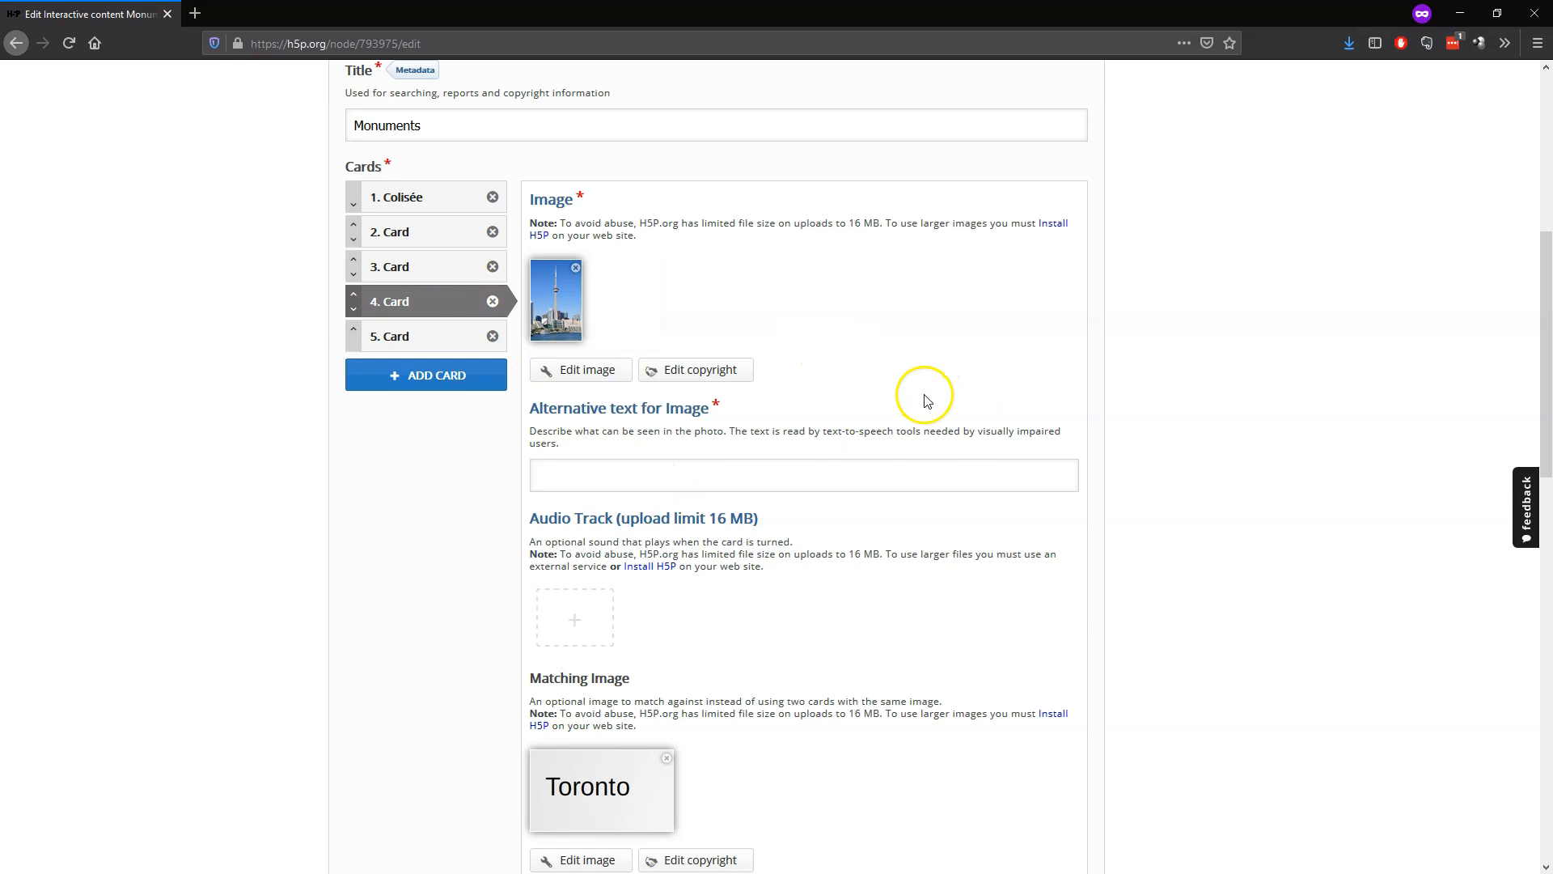
pyautogui.scroll(-2, 925, 394)
pyautogui.scroll(-9, 926, 394)
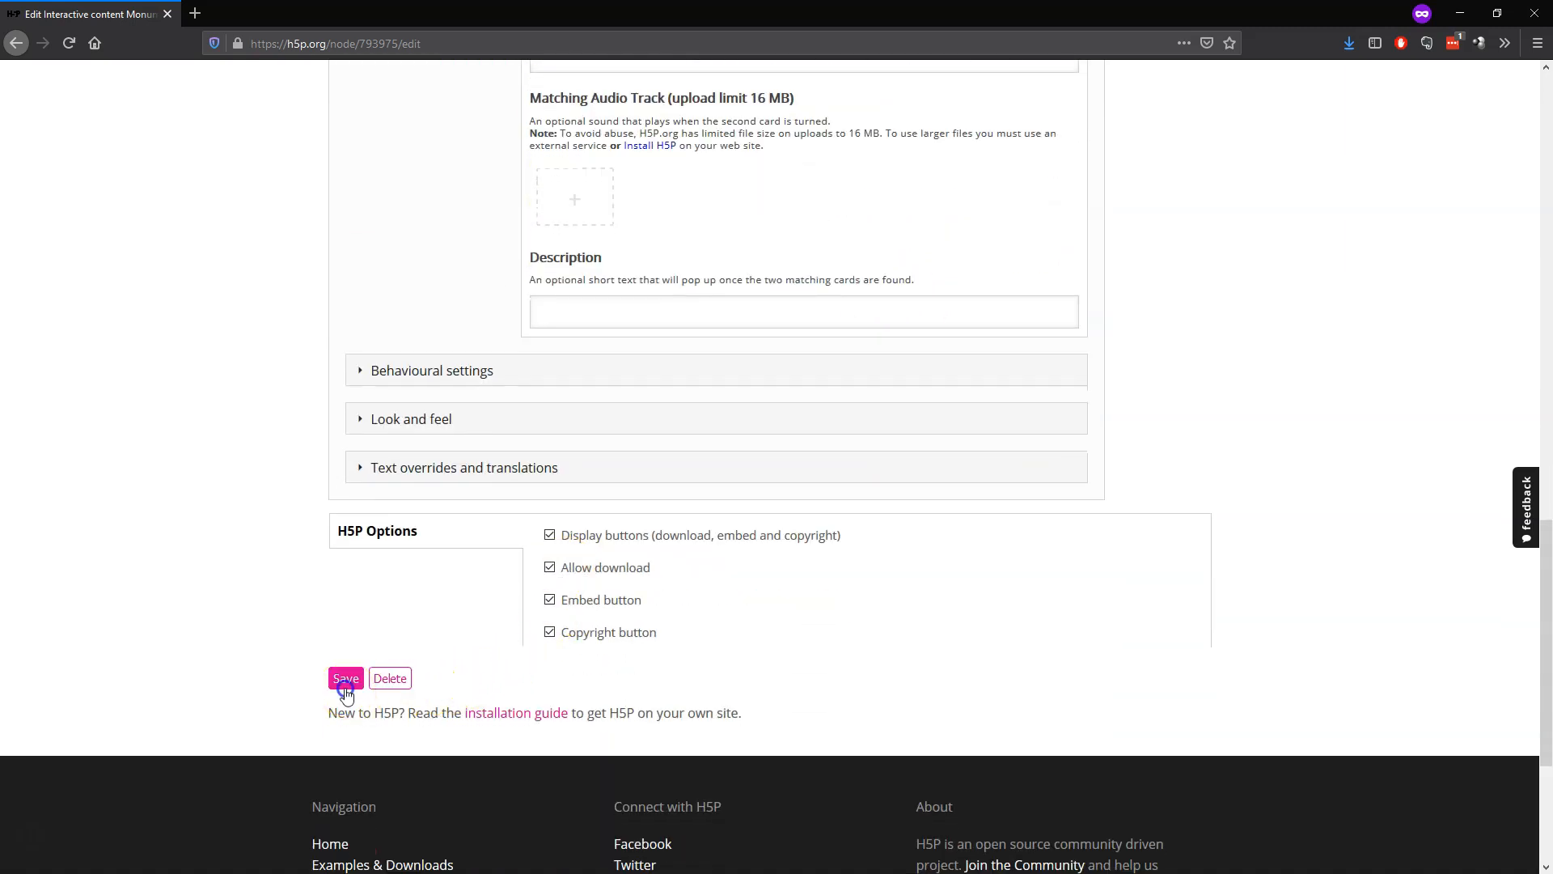
pyautogui.click(345, 680)
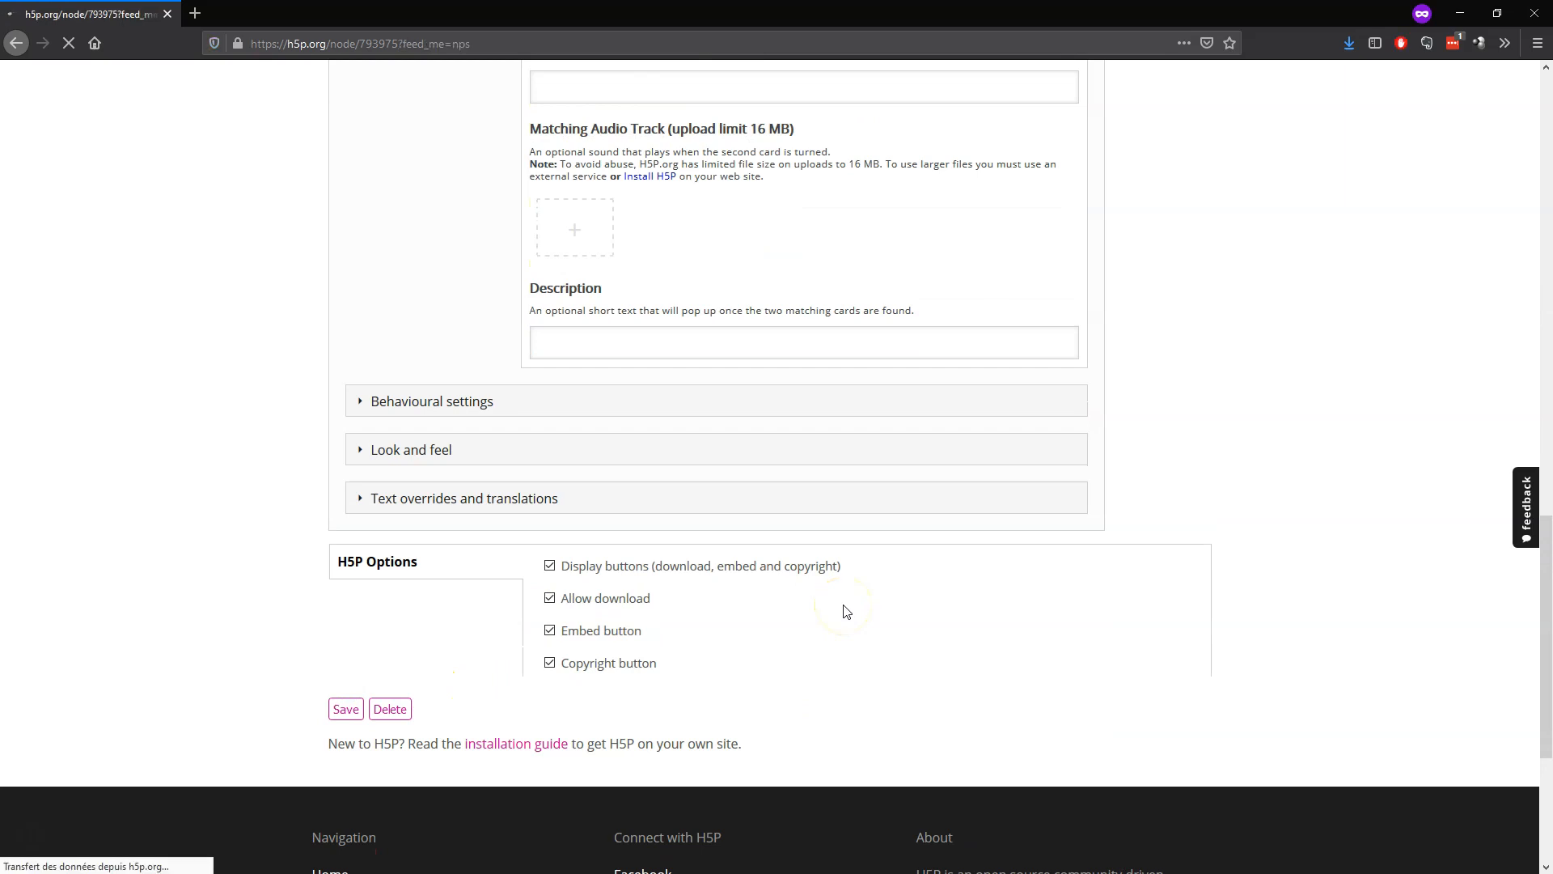
# - Test the saved game by turning over cards in the first row and matching the Colisée photo with Rome
pyautogui.scroll(-5, 1281, 346)
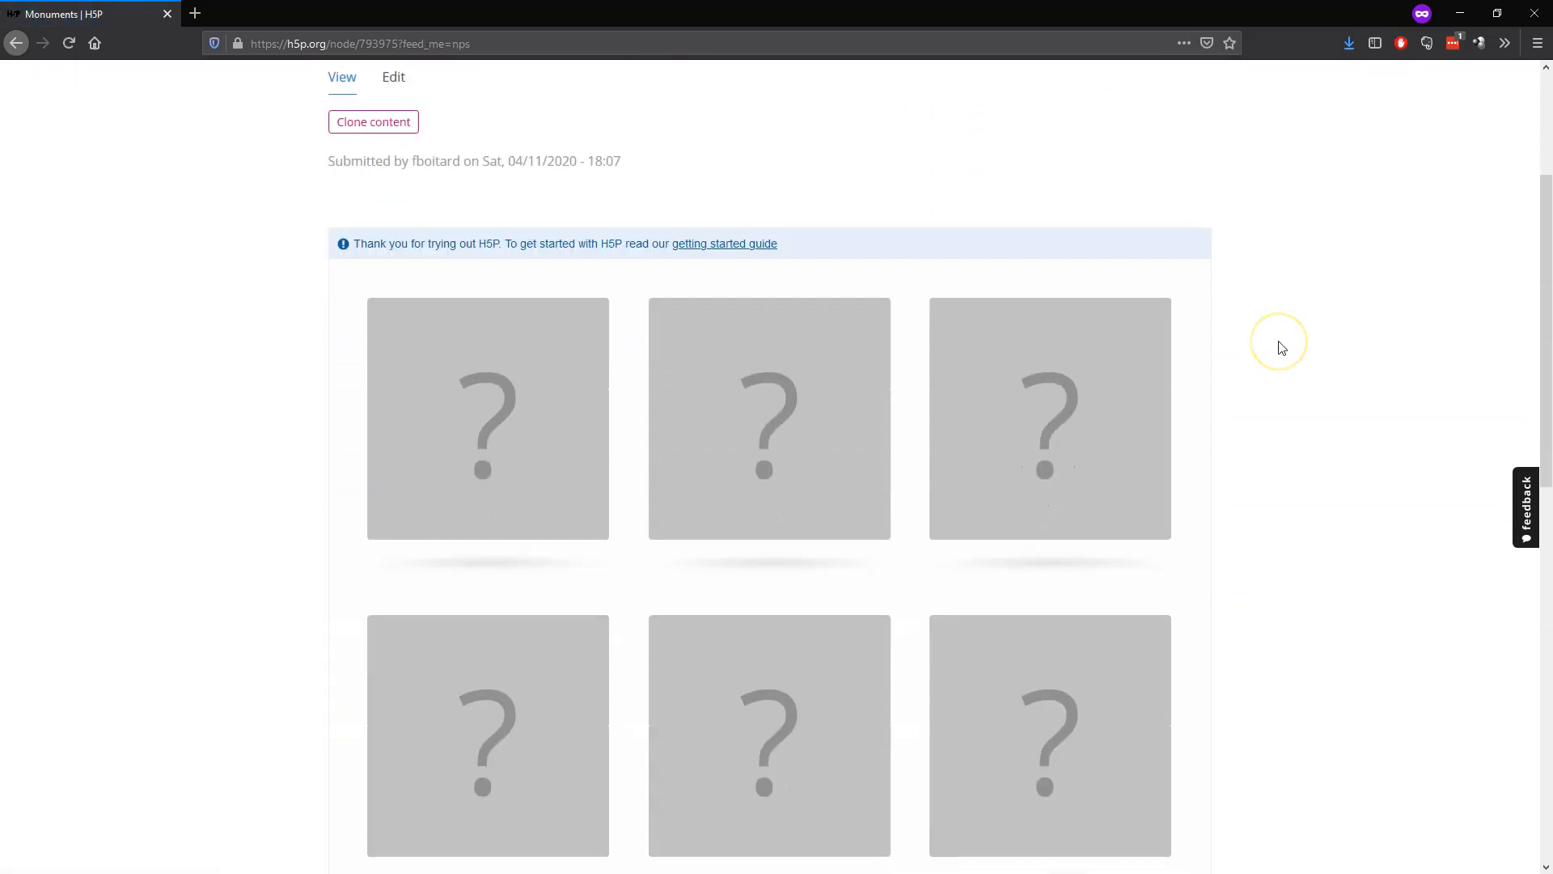
pyautogui.click(579, 208)
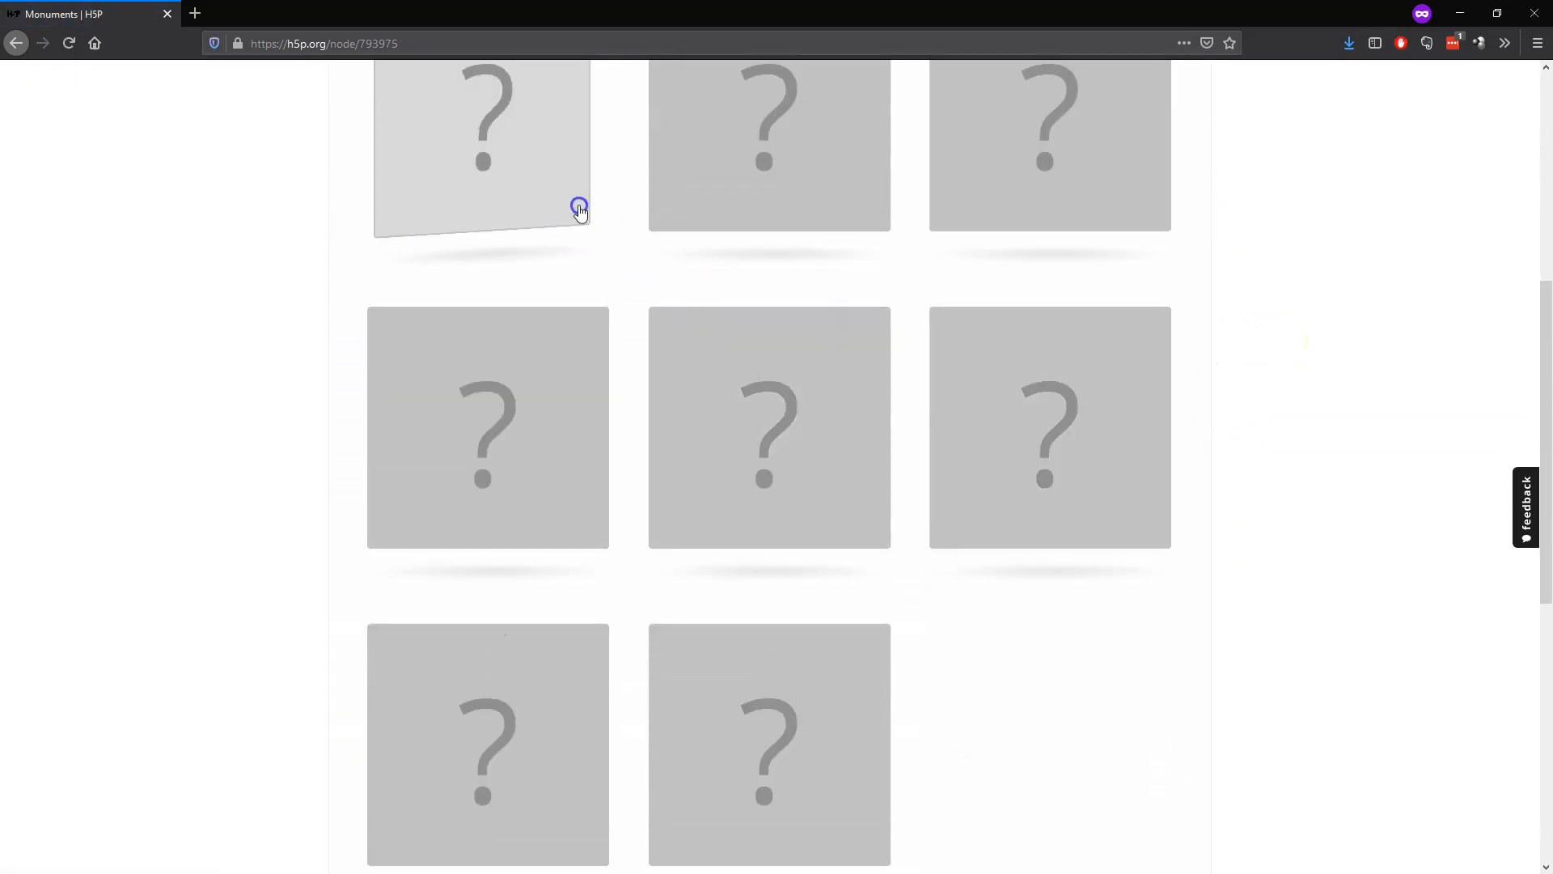
pyautogui.click(753, 184)
pyautogui.click(937, 192)
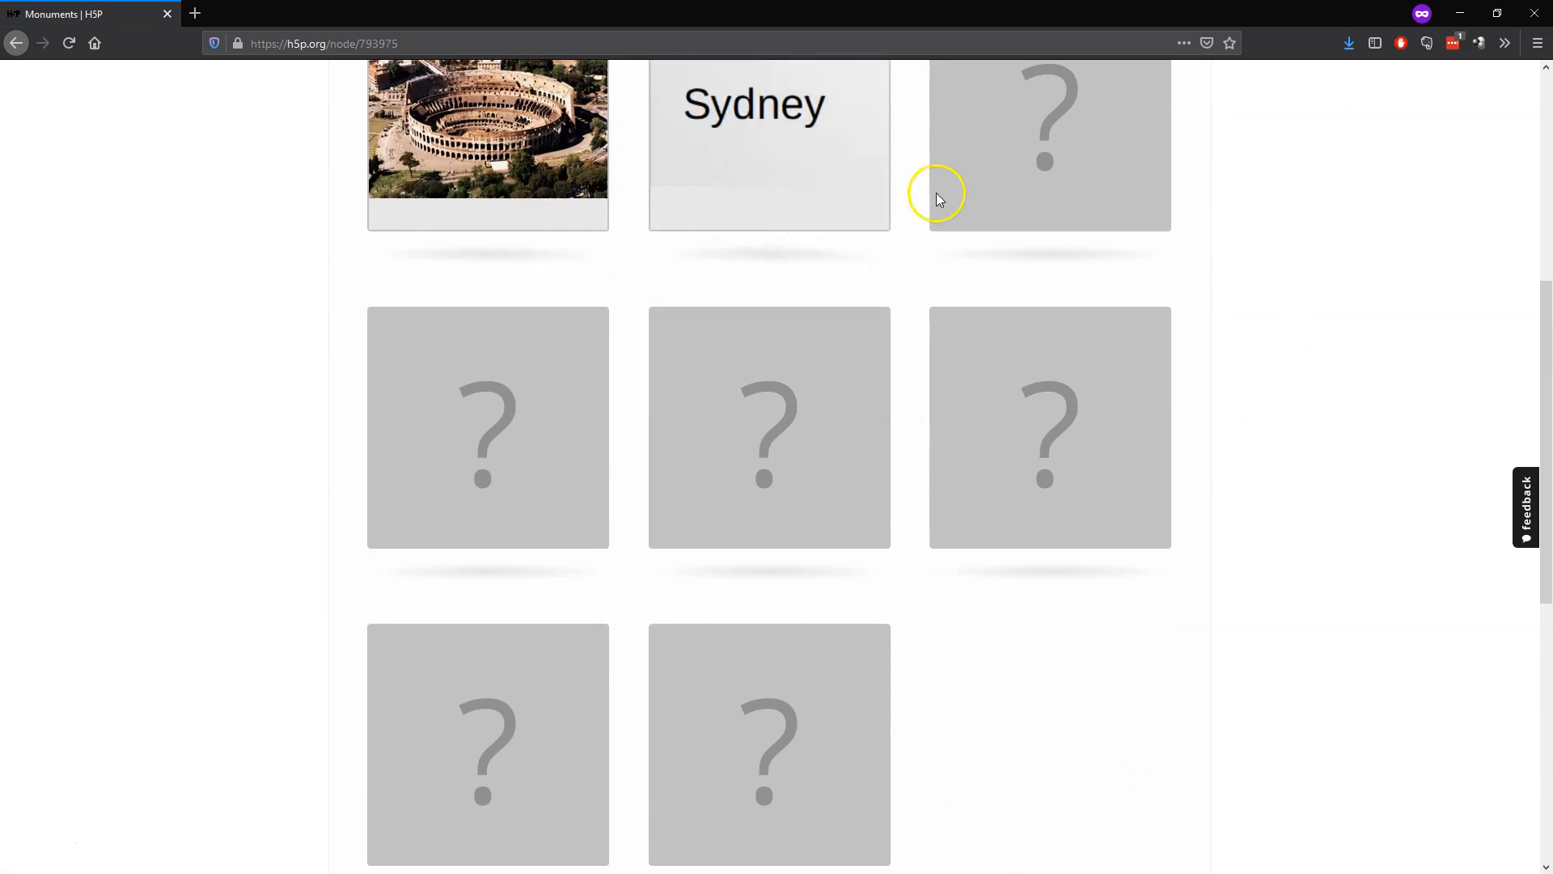
pyautogui.click(615, 190)
pyautogui.click(517, 165)
pyautogui.click(1133, 198)
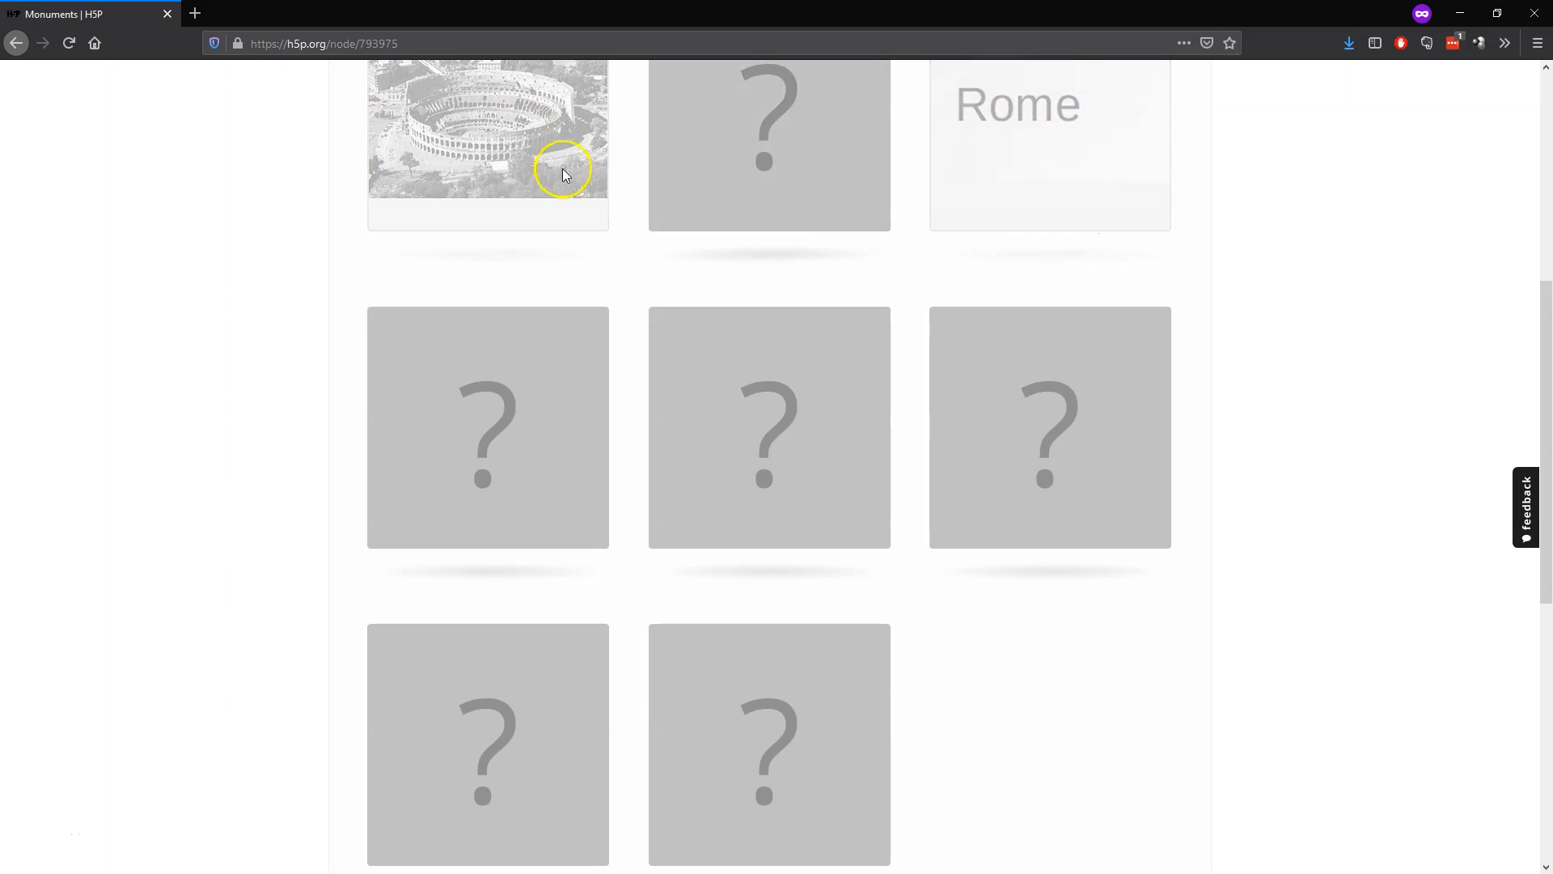
# - Play the game to the end by matching the Sydney, Paris and Toronto cards with their monument photos
pyautogui.click(537, 434)
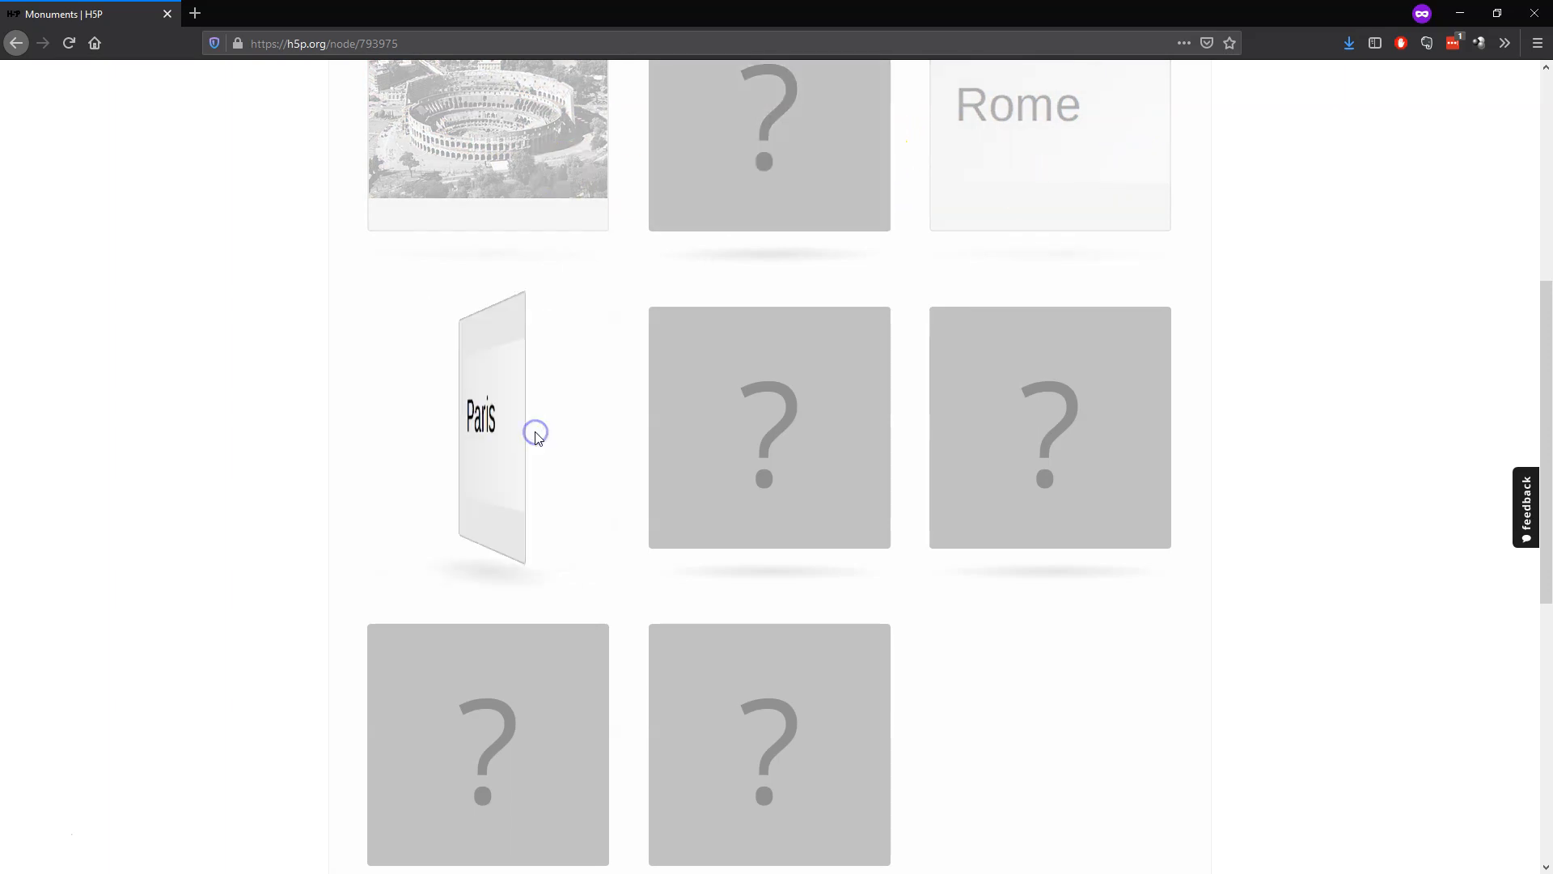
pyautogui.click(745, 408)
pyautogui.click(998, 405)
pyautogui.click(775, 185)
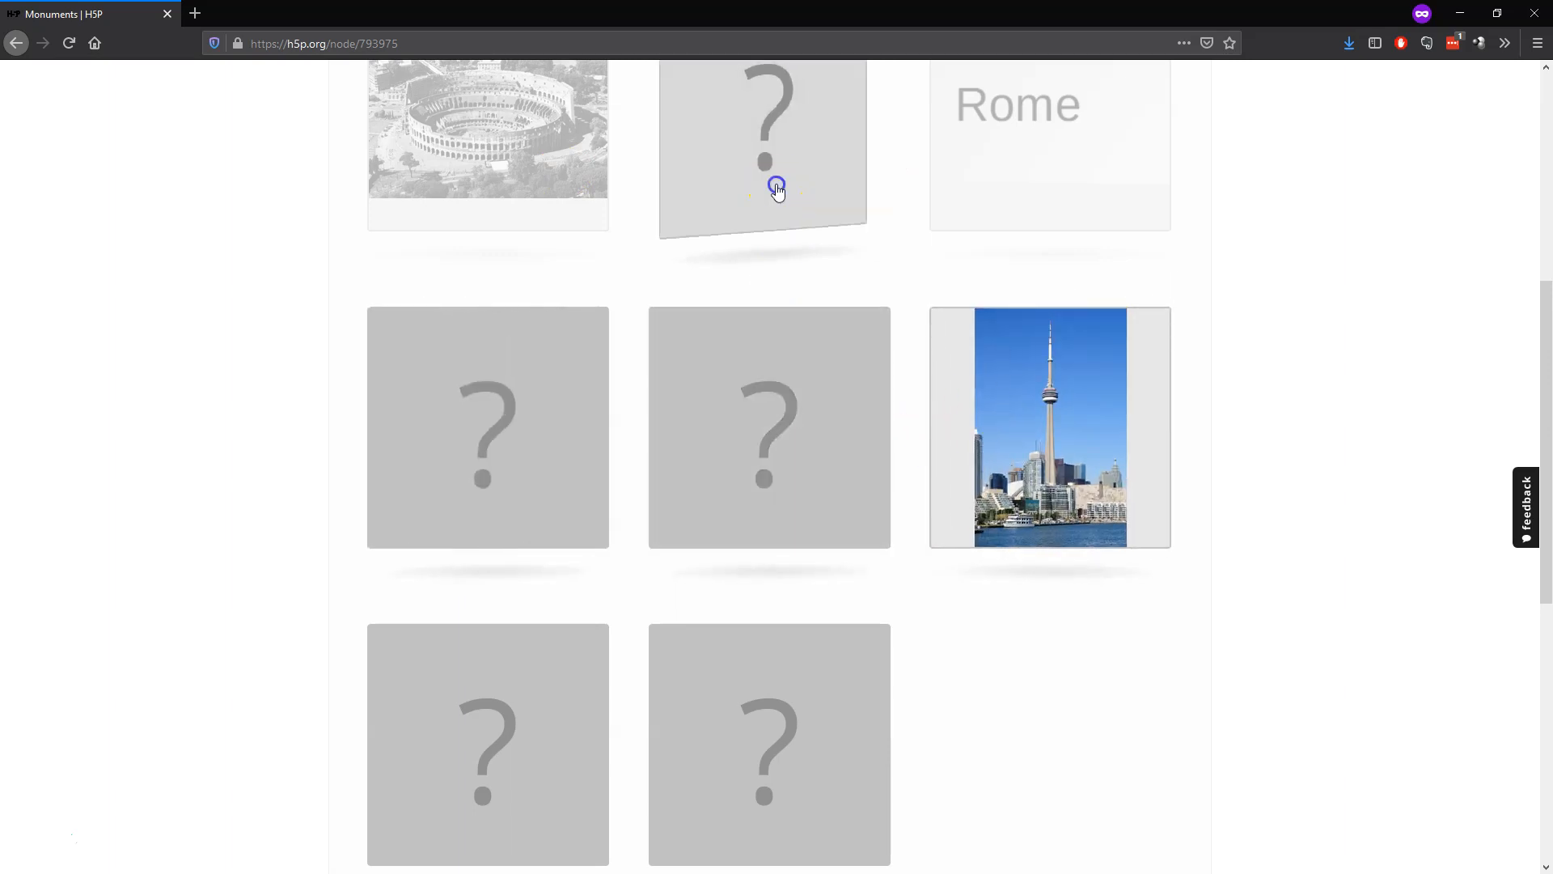
pyautogui.click(767, 346)
pyautogui.click(754, 199)
pyautogui.click(745, 649)
pyautogui.click(570, 461)
pyautogui.click(512, 712)
pyautogui.click(1009, 475)
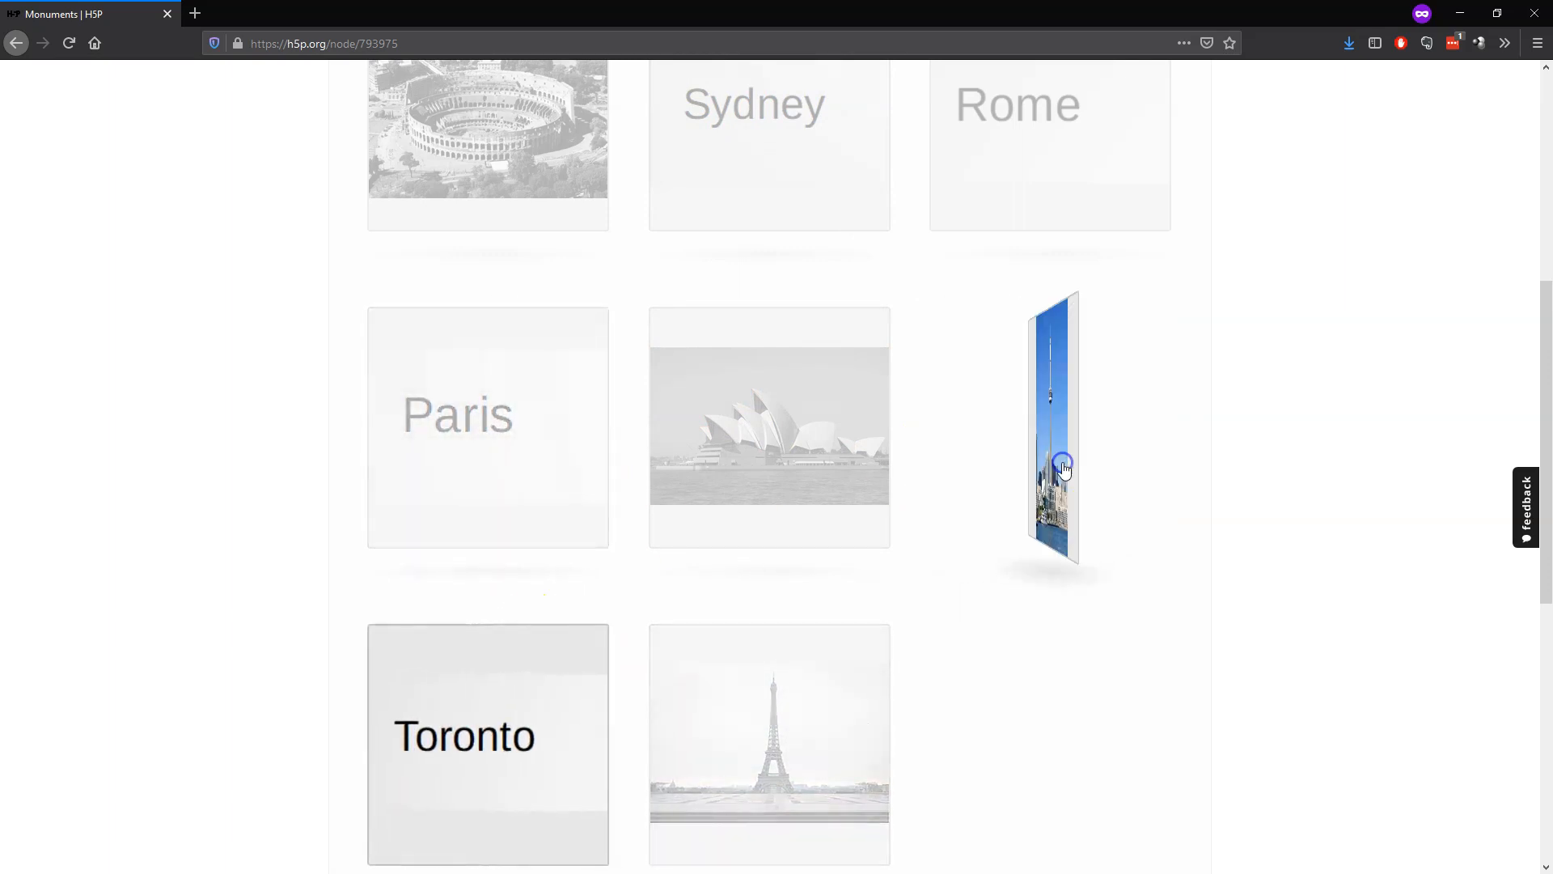
pyautogui.scroll(-1, 1306, 489)
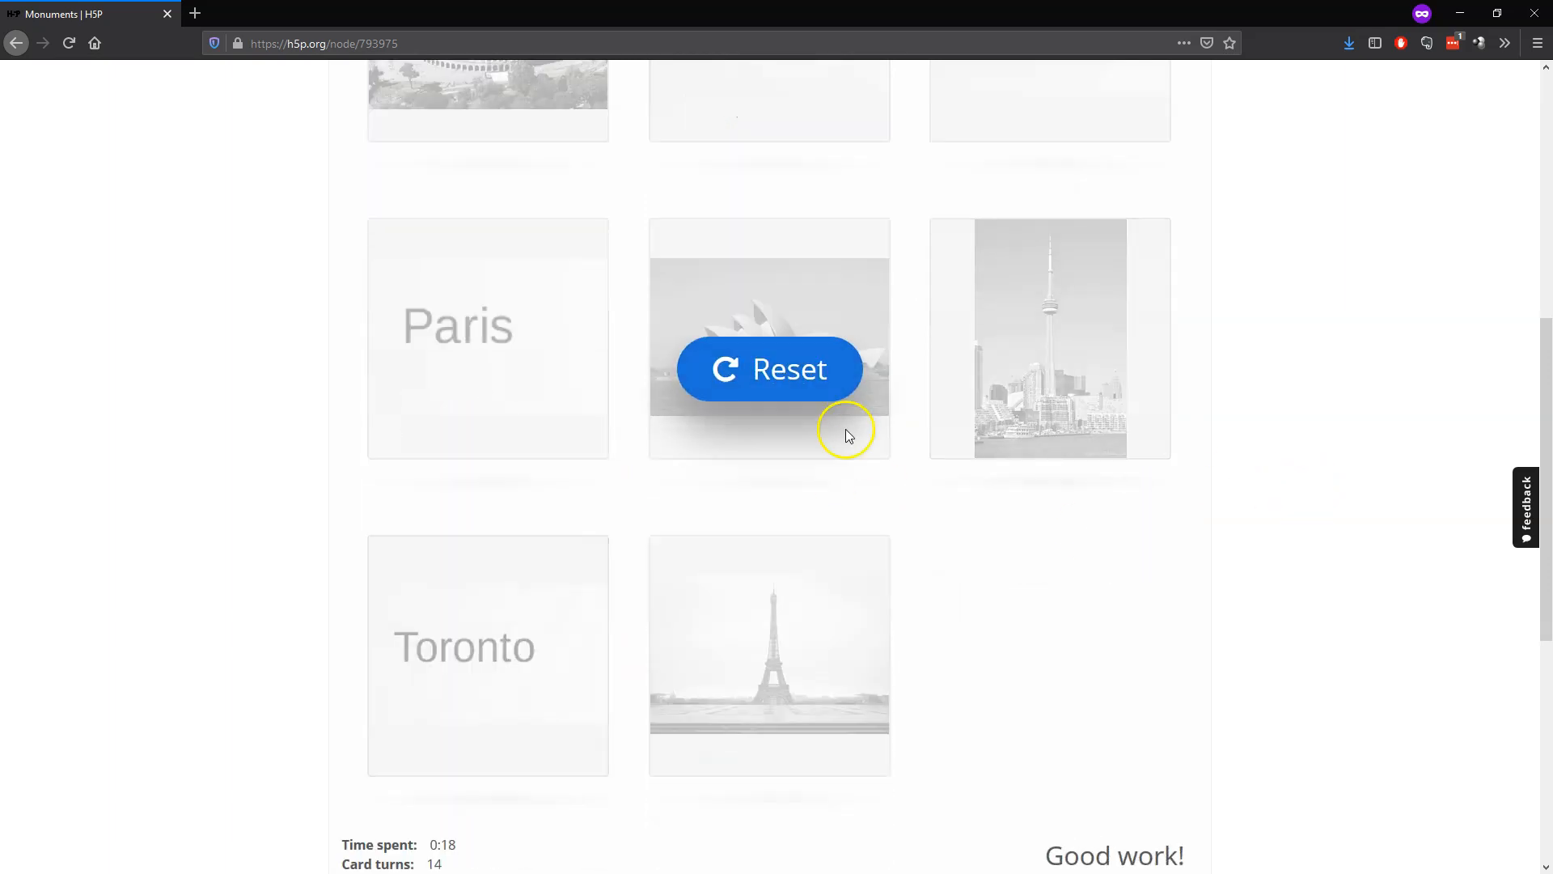
# - Open the Monuments game for editing and change the language of its text overrides and translations to French (Français)
pyautogui.scroll(-1, 1084, 801)
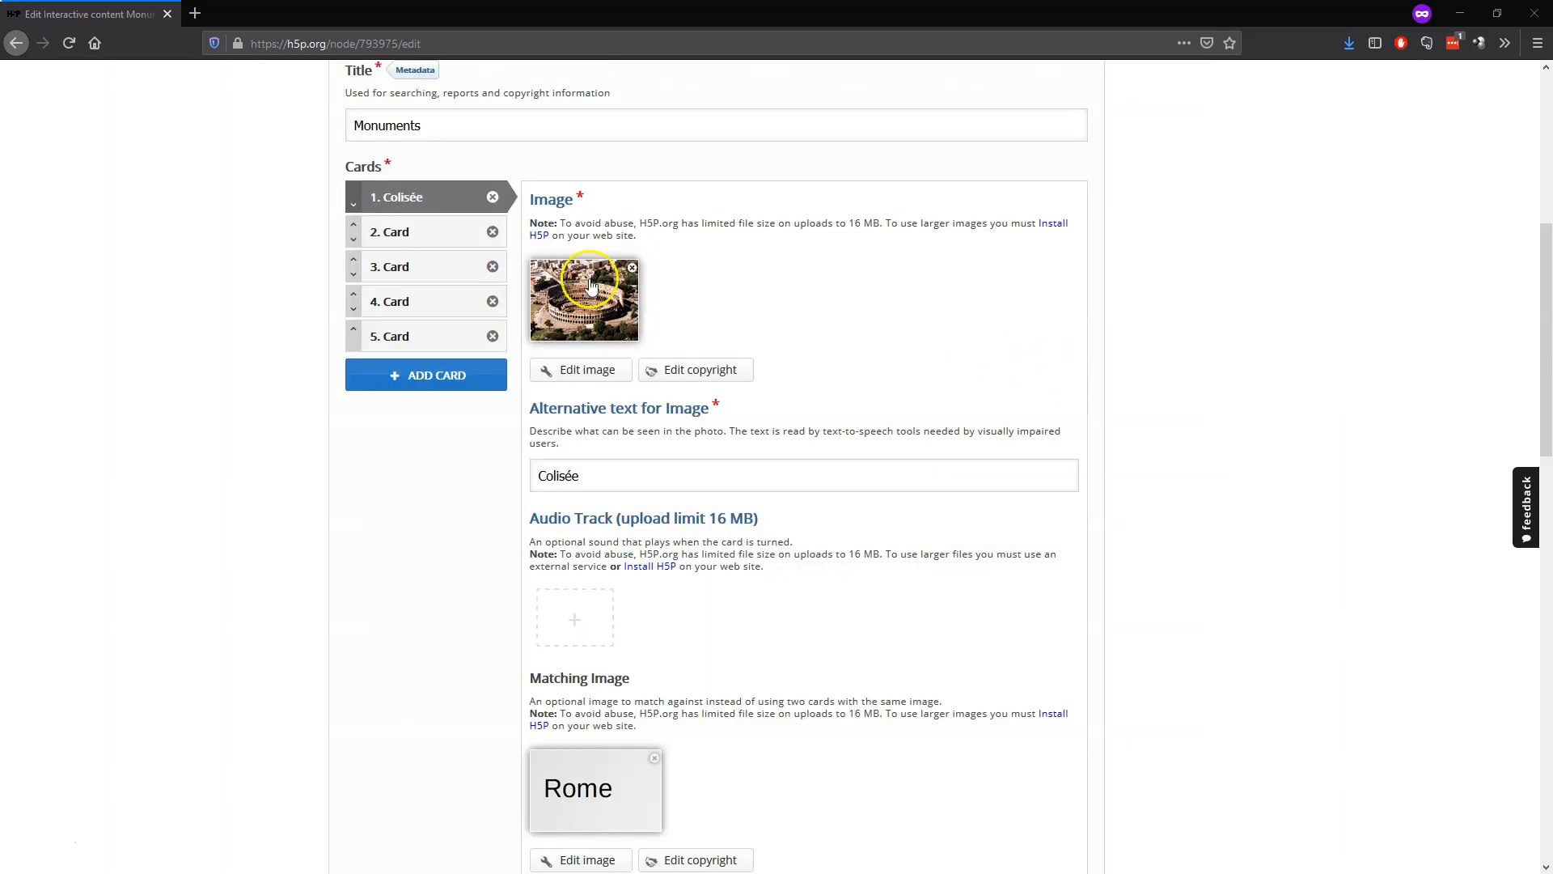
pyautogui.scroll(-7, 780, 375)
pyautogui.scroll(-2, 849, 413)
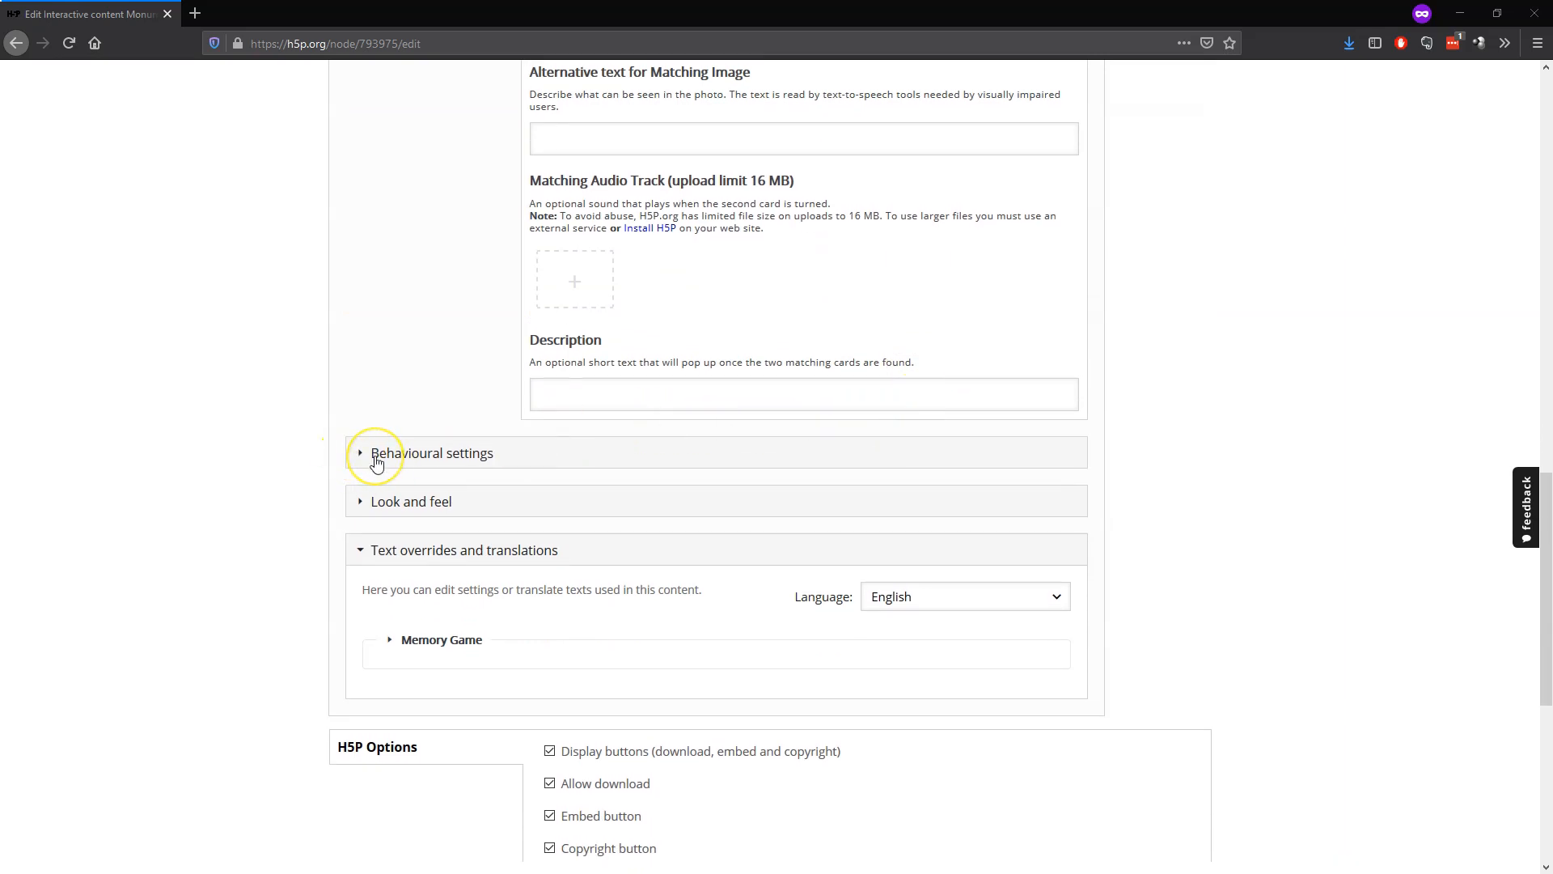
pyautogui.click(360, 551)
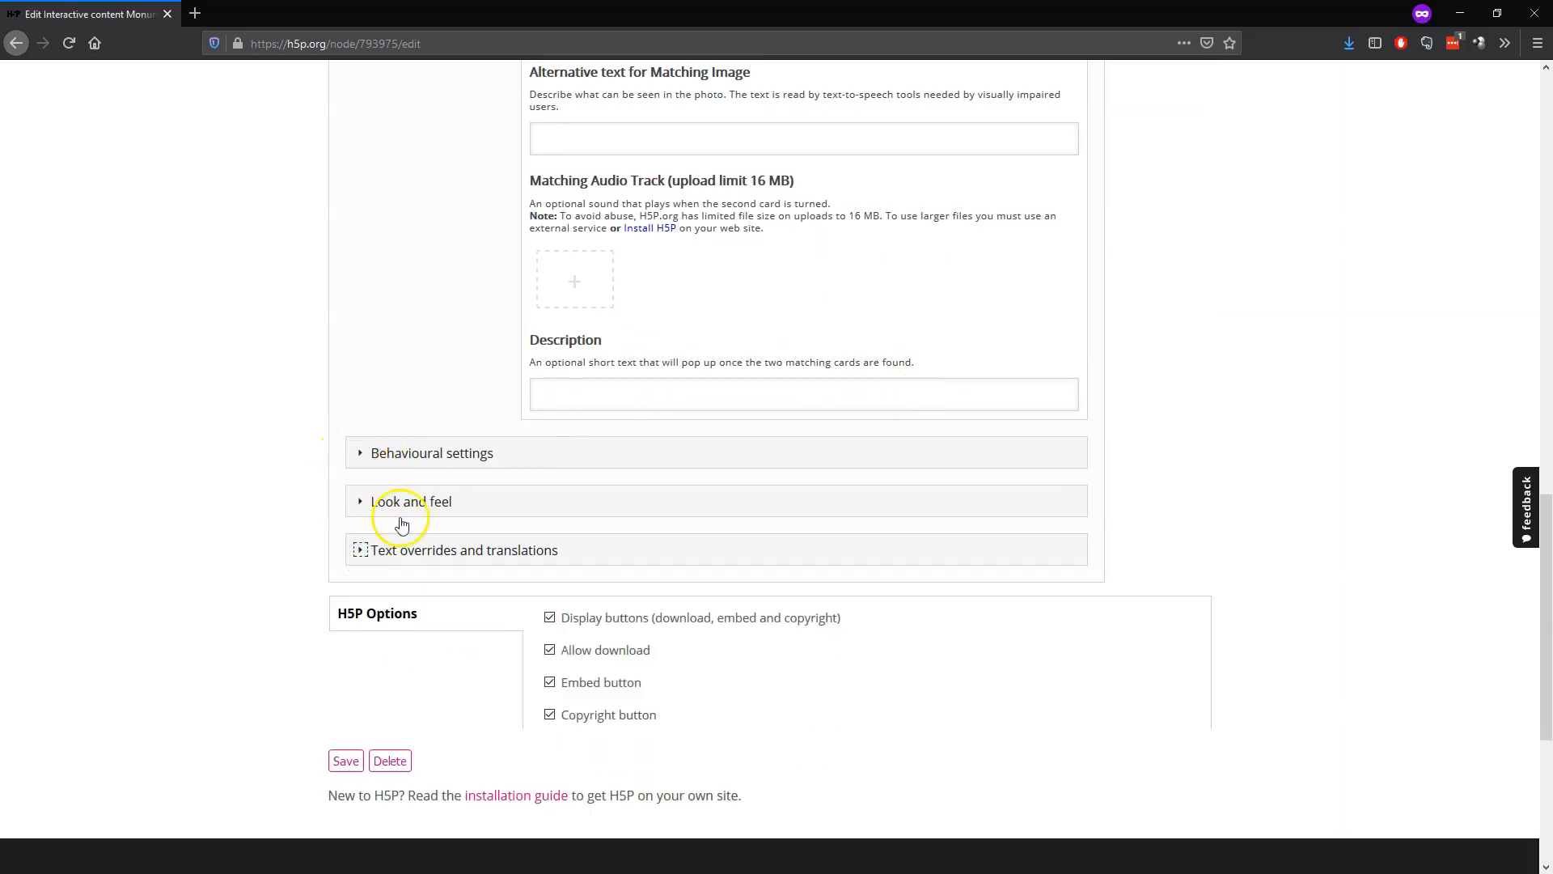
pyautogui.click(409, 550)
pyautogui.click(902, 599)
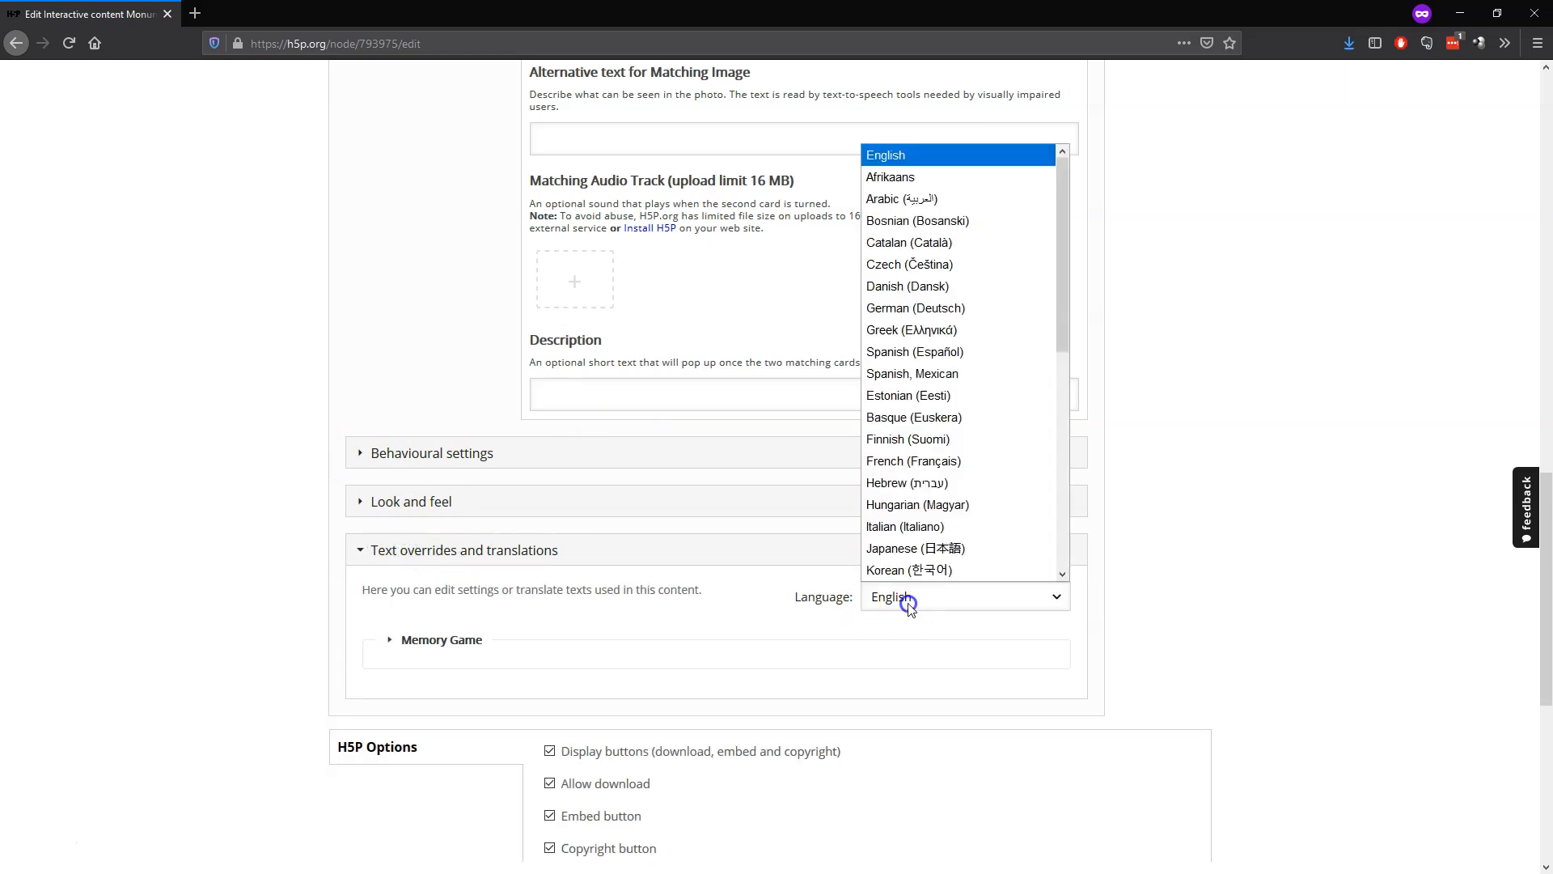
pyautogui.click(920, 460)
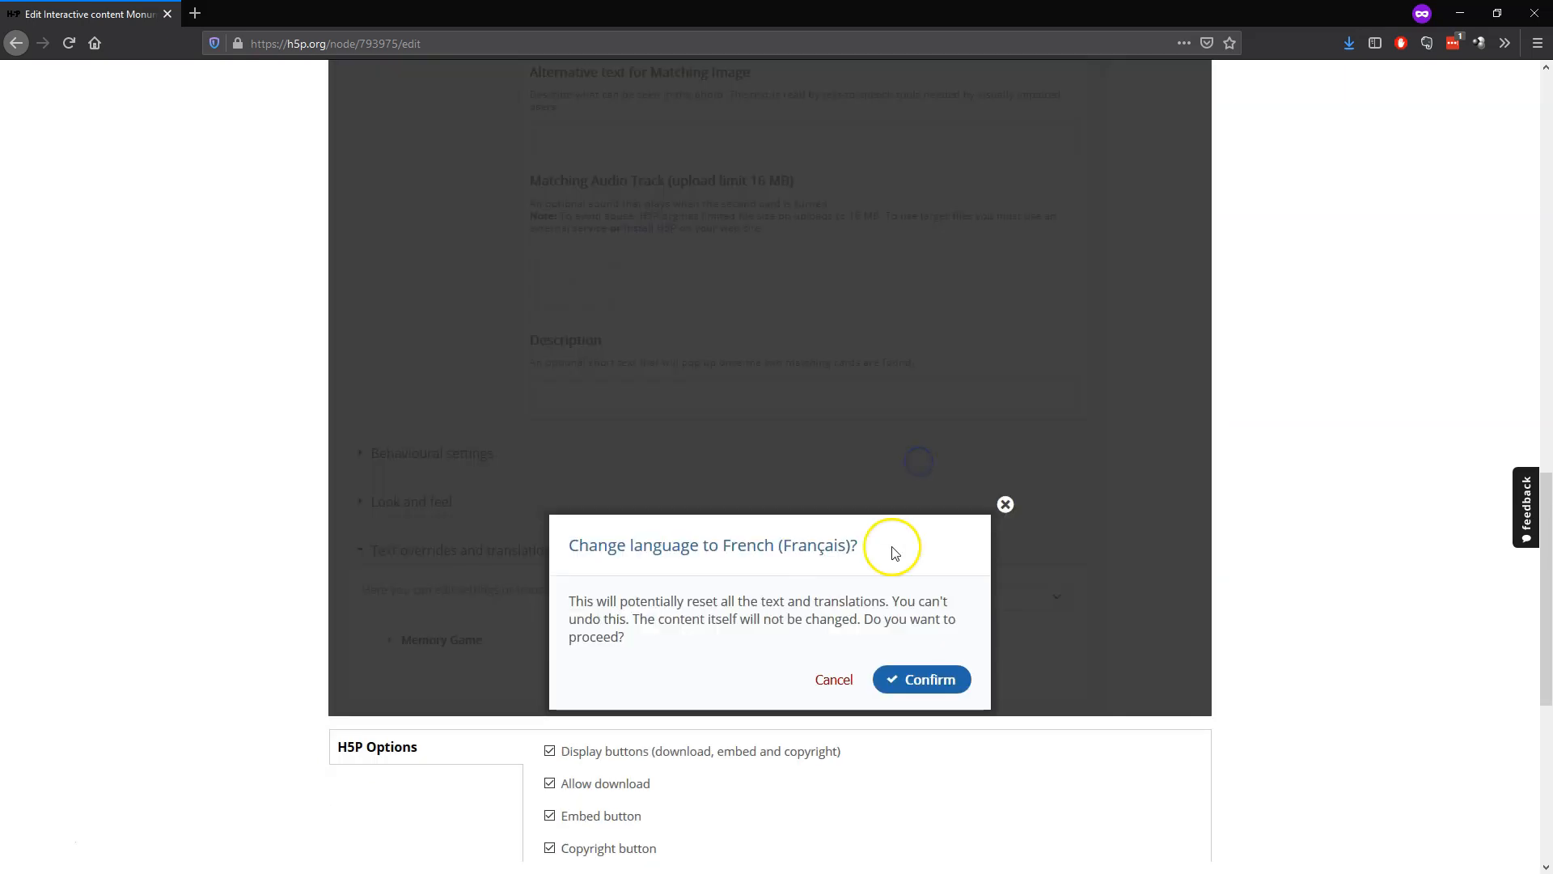
pyautogui.click(930, 682)
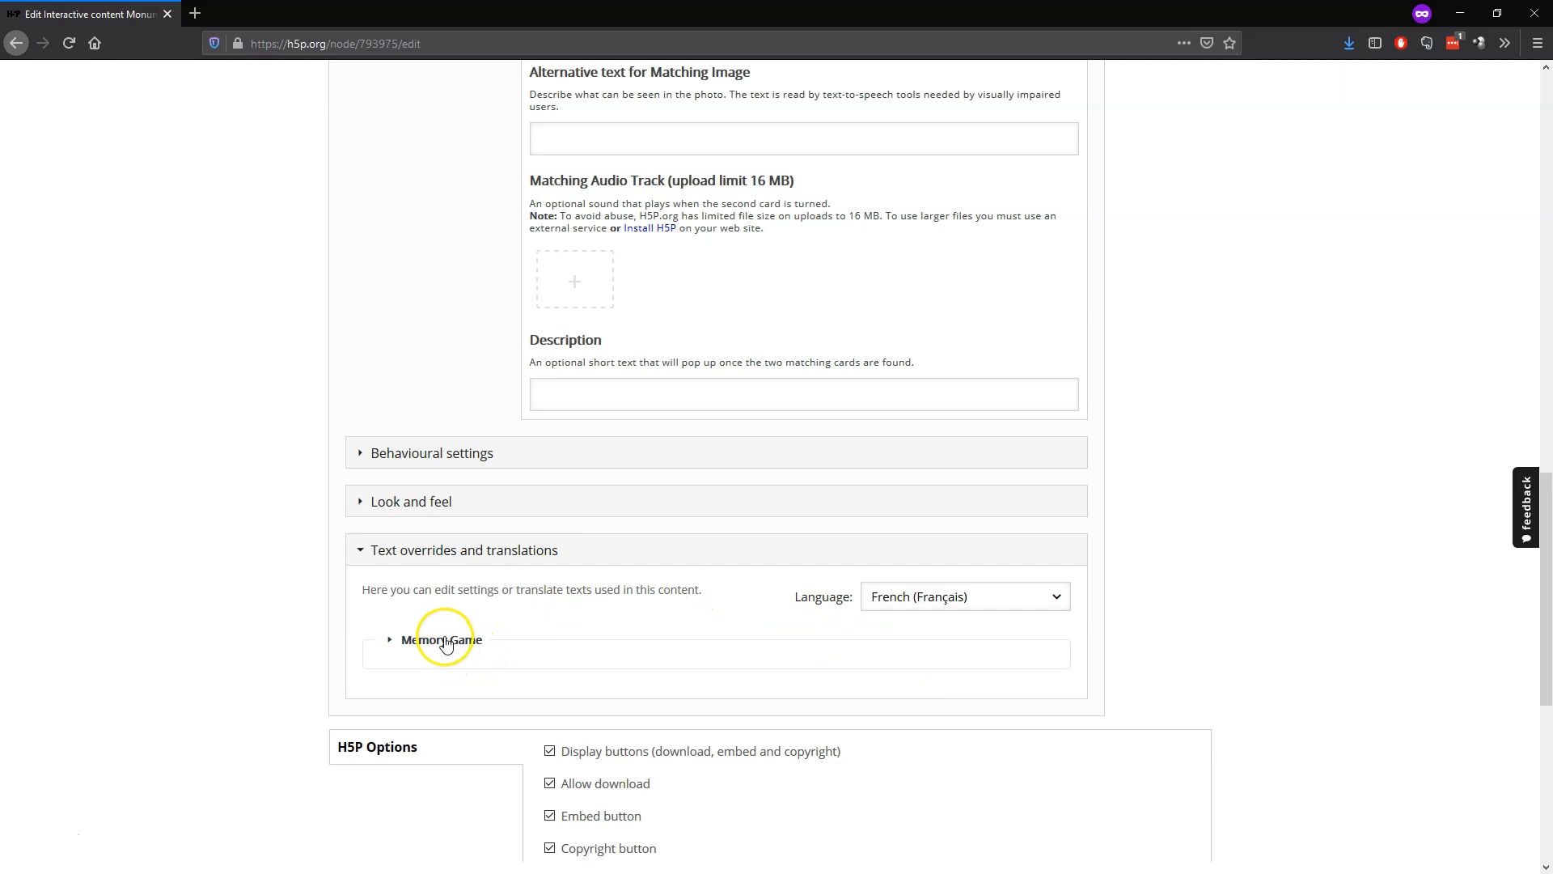
# - Expand the Memory Game translations and set the feedback text to "Super!"
pyautogui.click(444, 638)
pyautogui.scroll(-2, 578, 599)
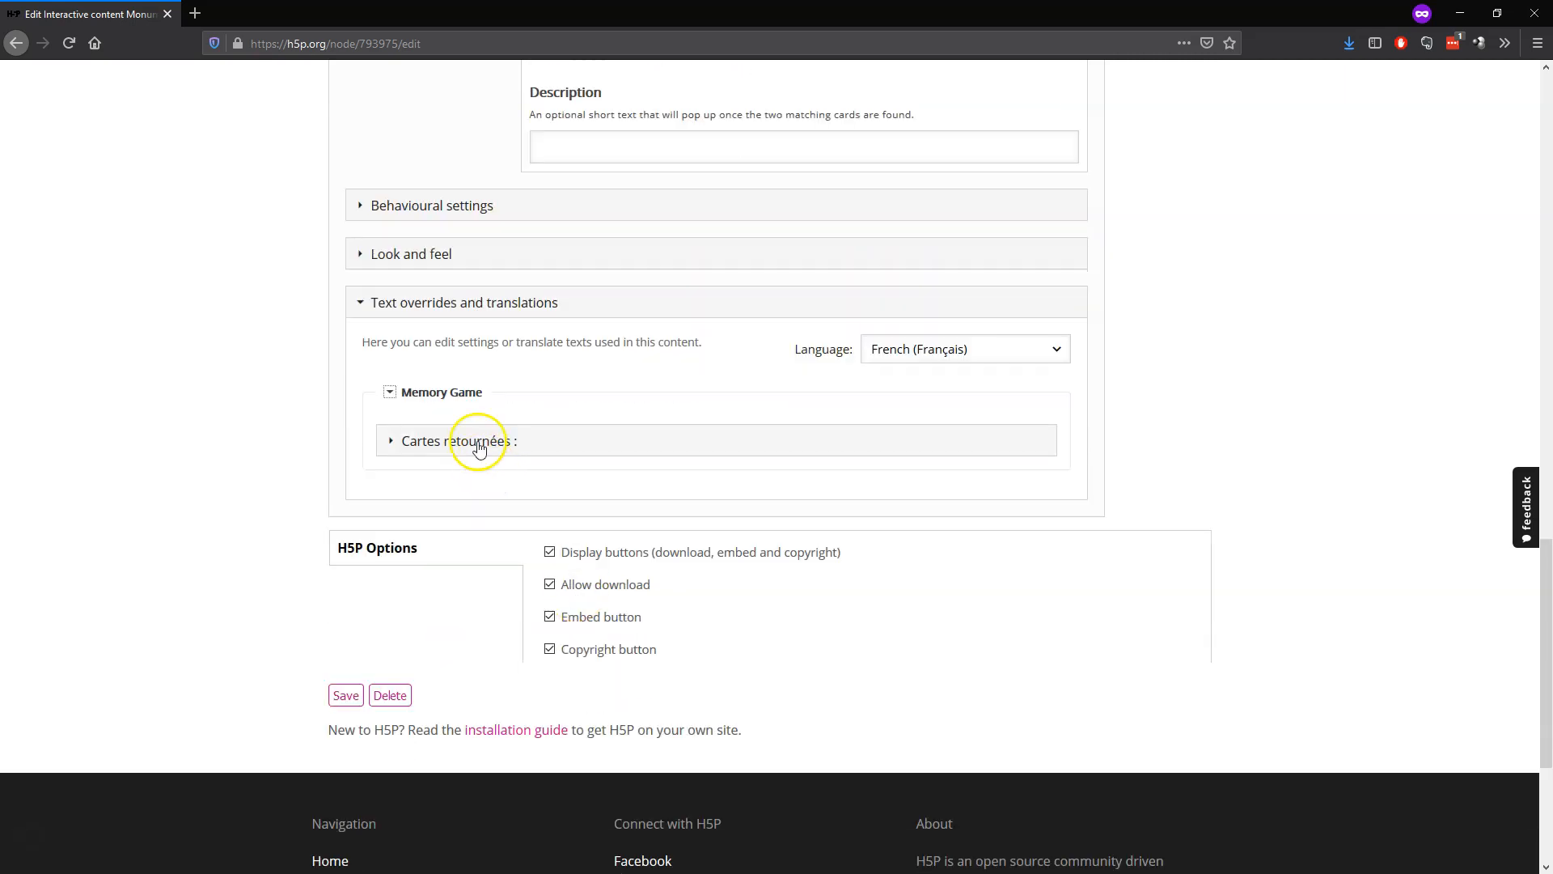
pyautogui.doubleClick(450, 393)
pyautogui.click(474, 445)
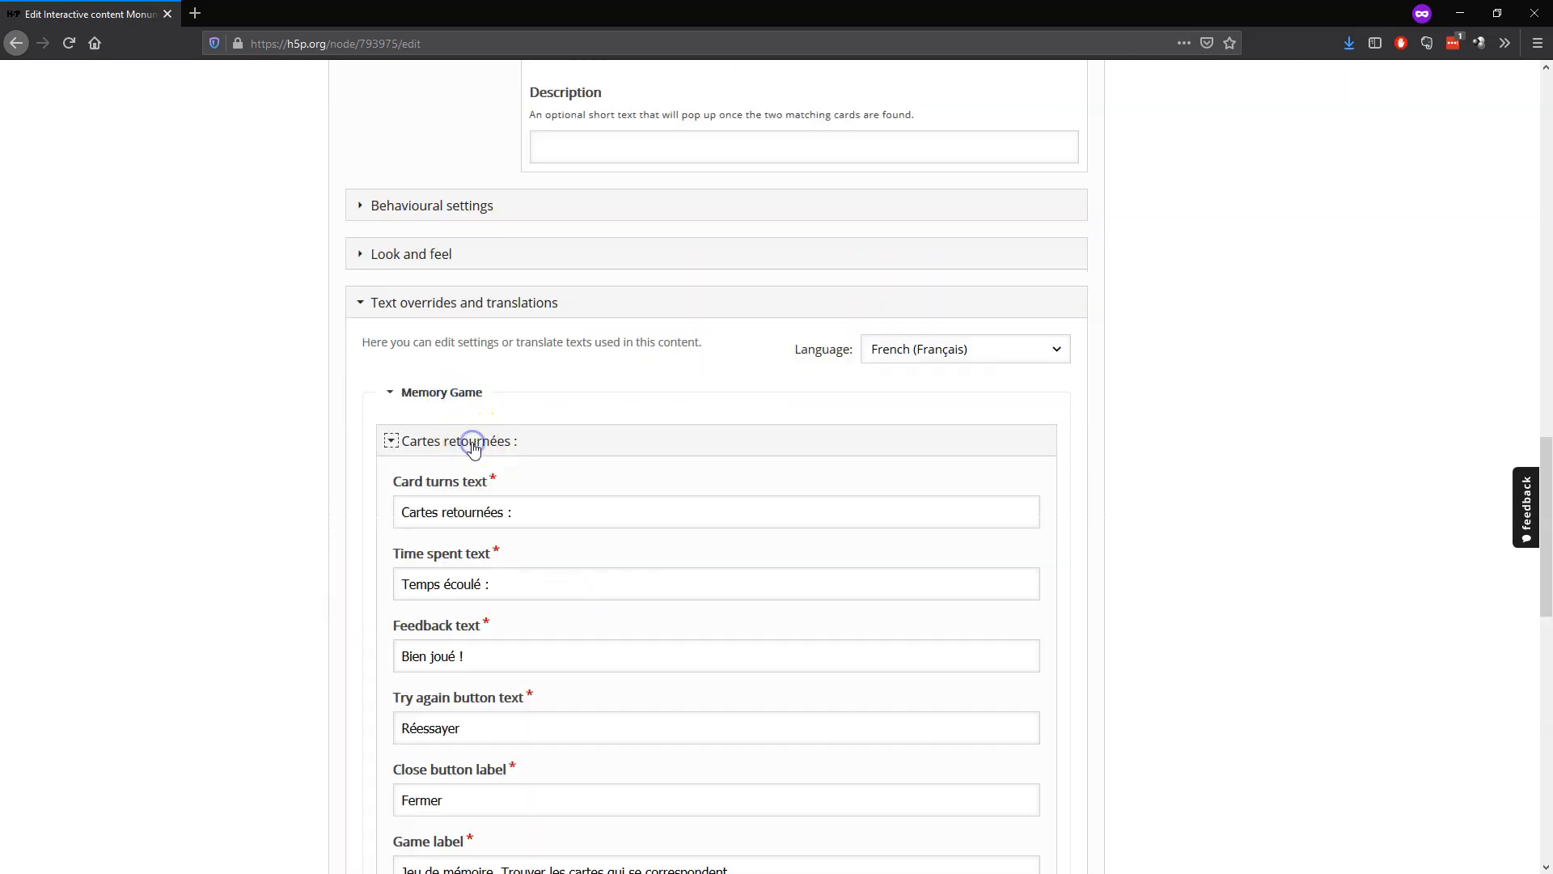
pyautogui.scroll(-3, 593, 527)
pyautogui.moveTo(479, 407); pyautogui.dragTo(387, 403)
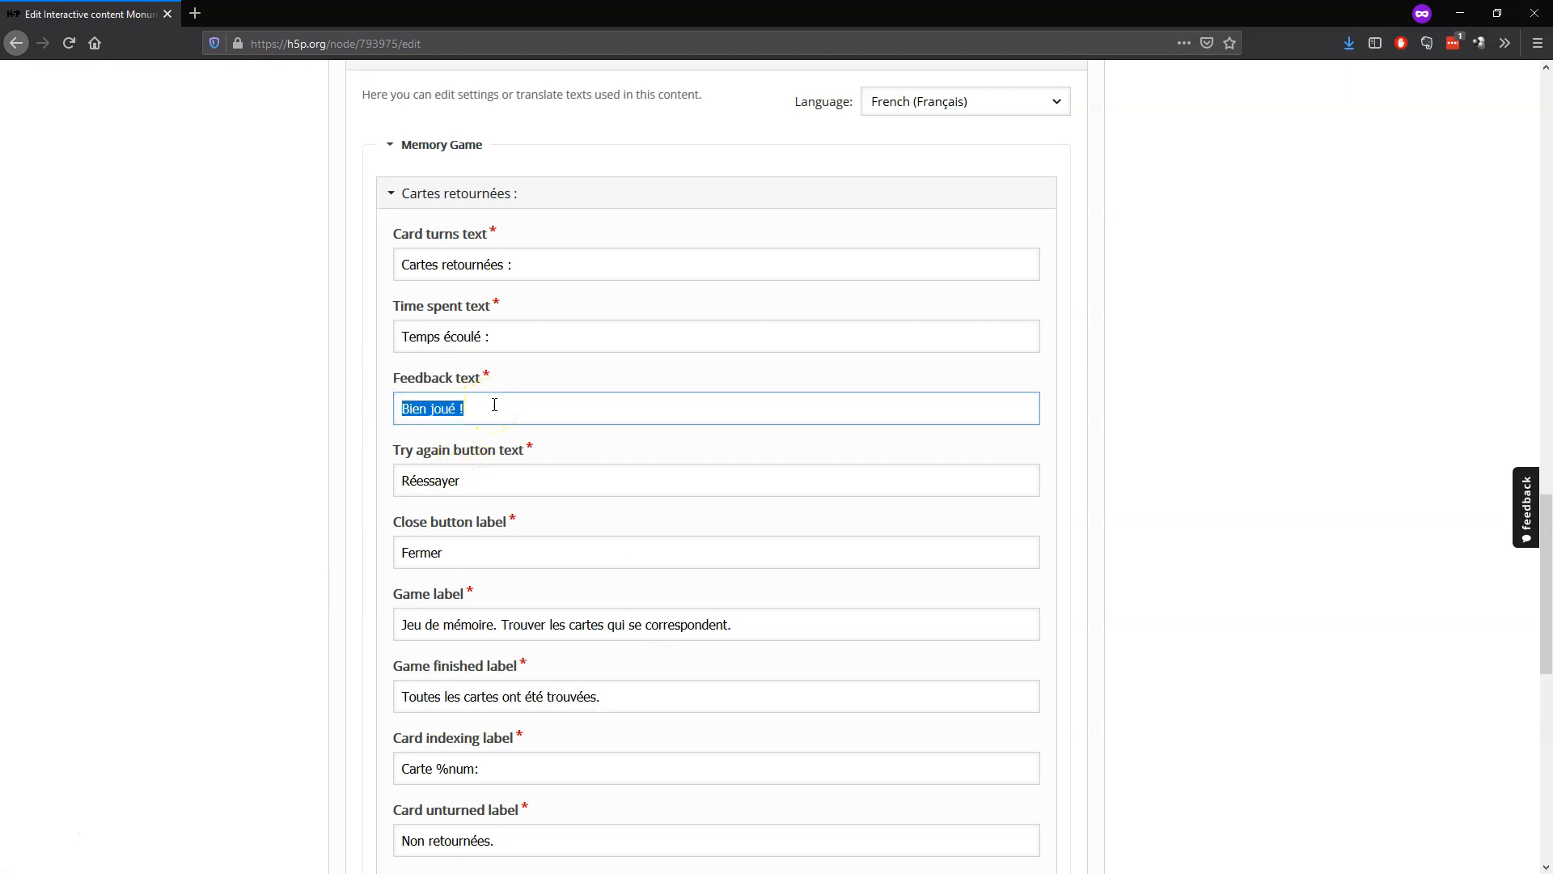
pyautogui.click(270, 434)
# - Review the behavioural settings for square card positioning, number of cards to use and the retry button
pyautogui.scroll(7, 271, 435)
pyautogui.click(410, 536)
pyautogui.scroll(-2, 284, 490)
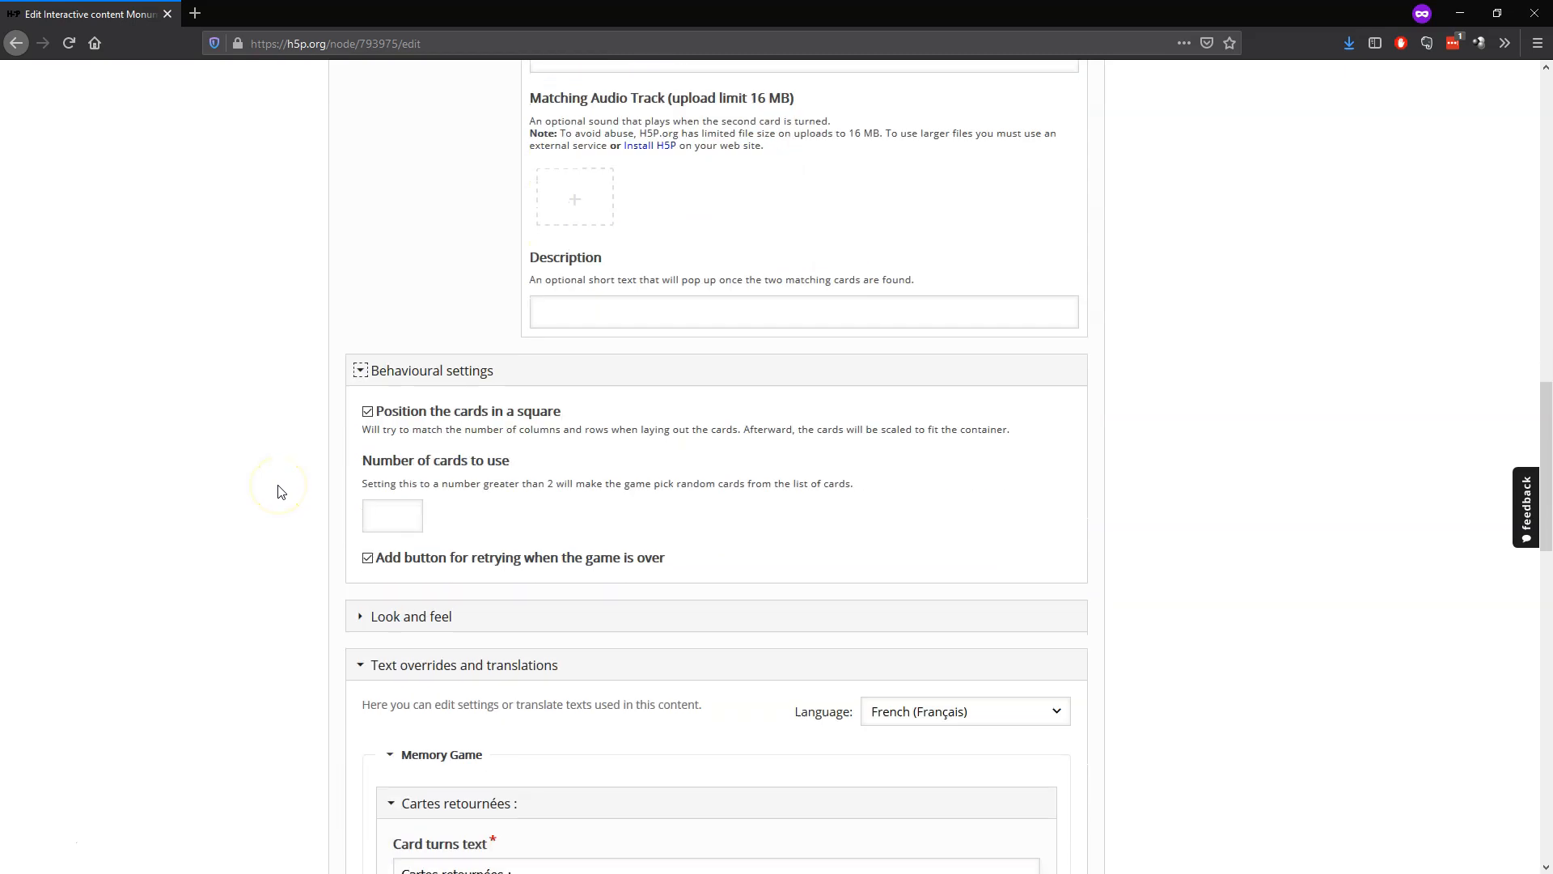
pyautogui.scroll(-1, 440, 494)
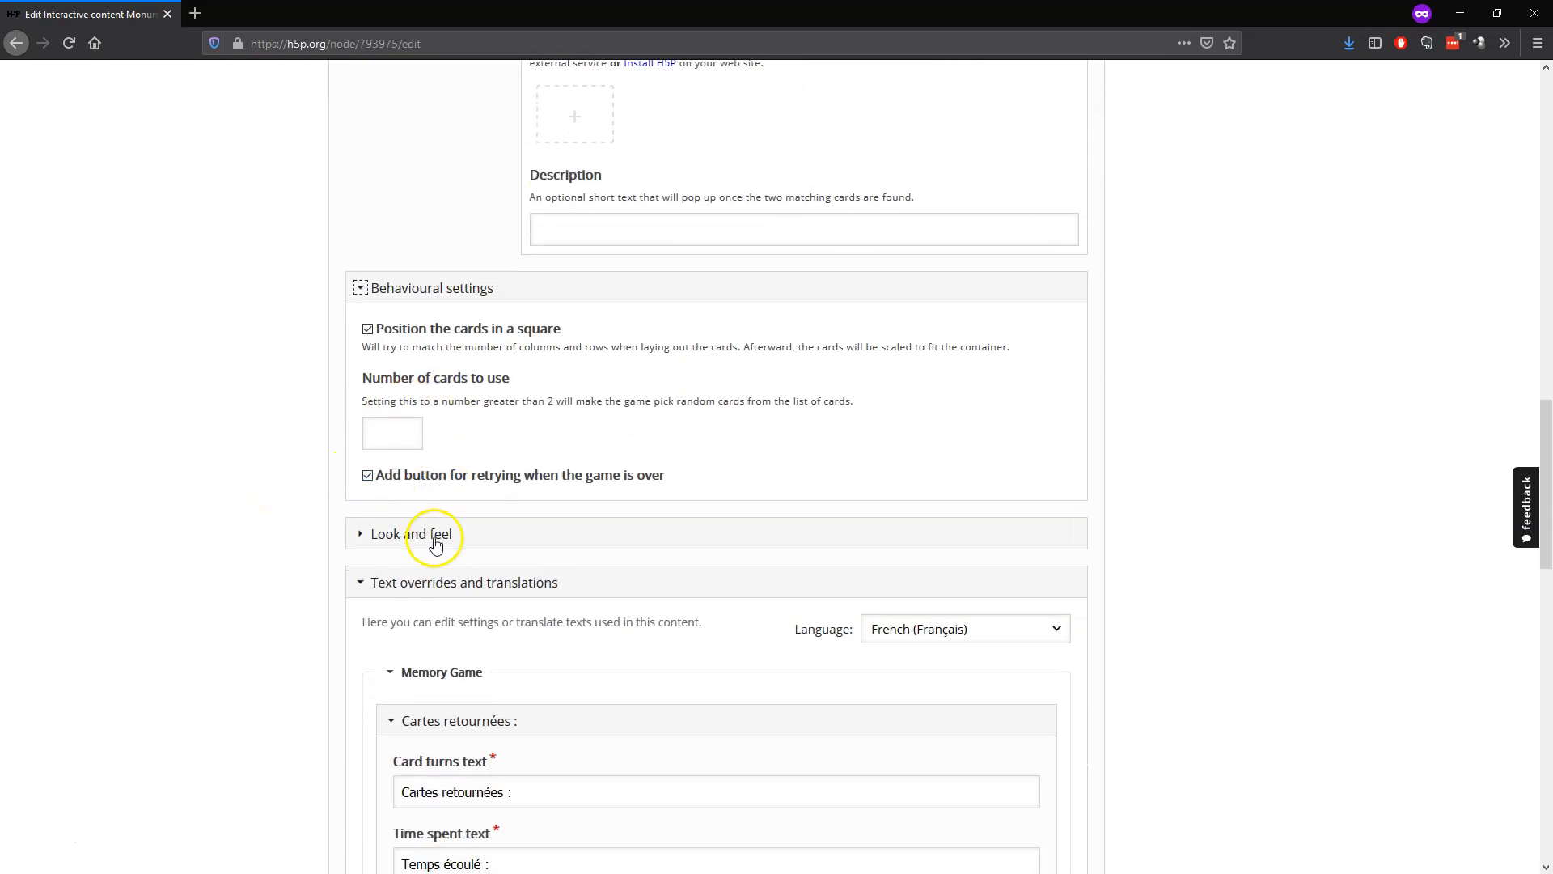
# - Replace the custom card back image in the look and feel settings with monuments.png
pyautogui.click(436, 541)
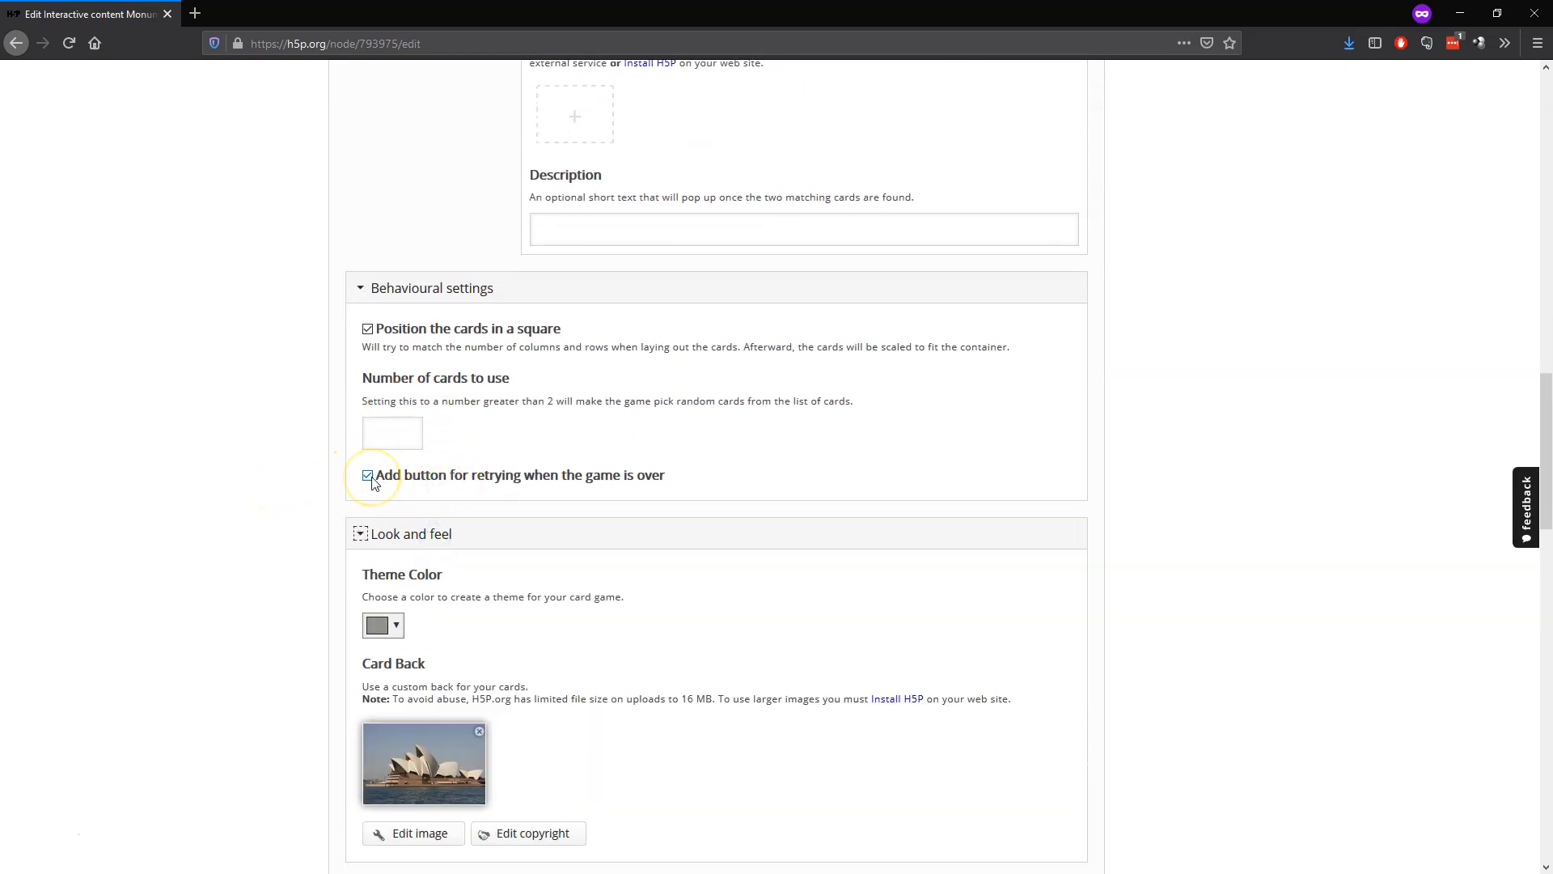
pyautogui.scroll(-2, 544, 501)
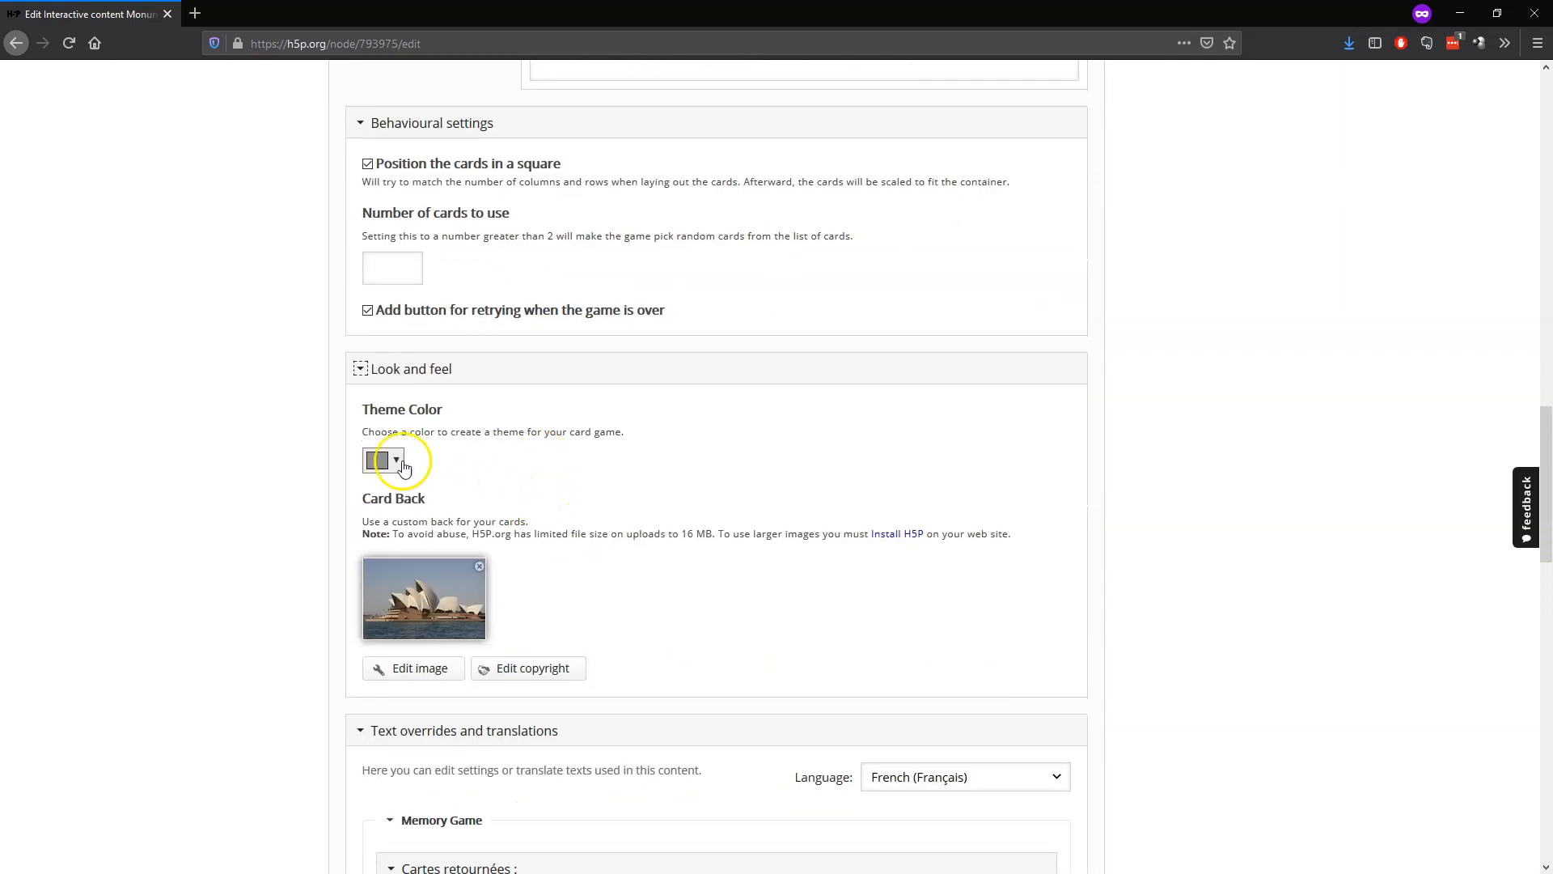
pyautogui.scroll(-1, 526, 453)
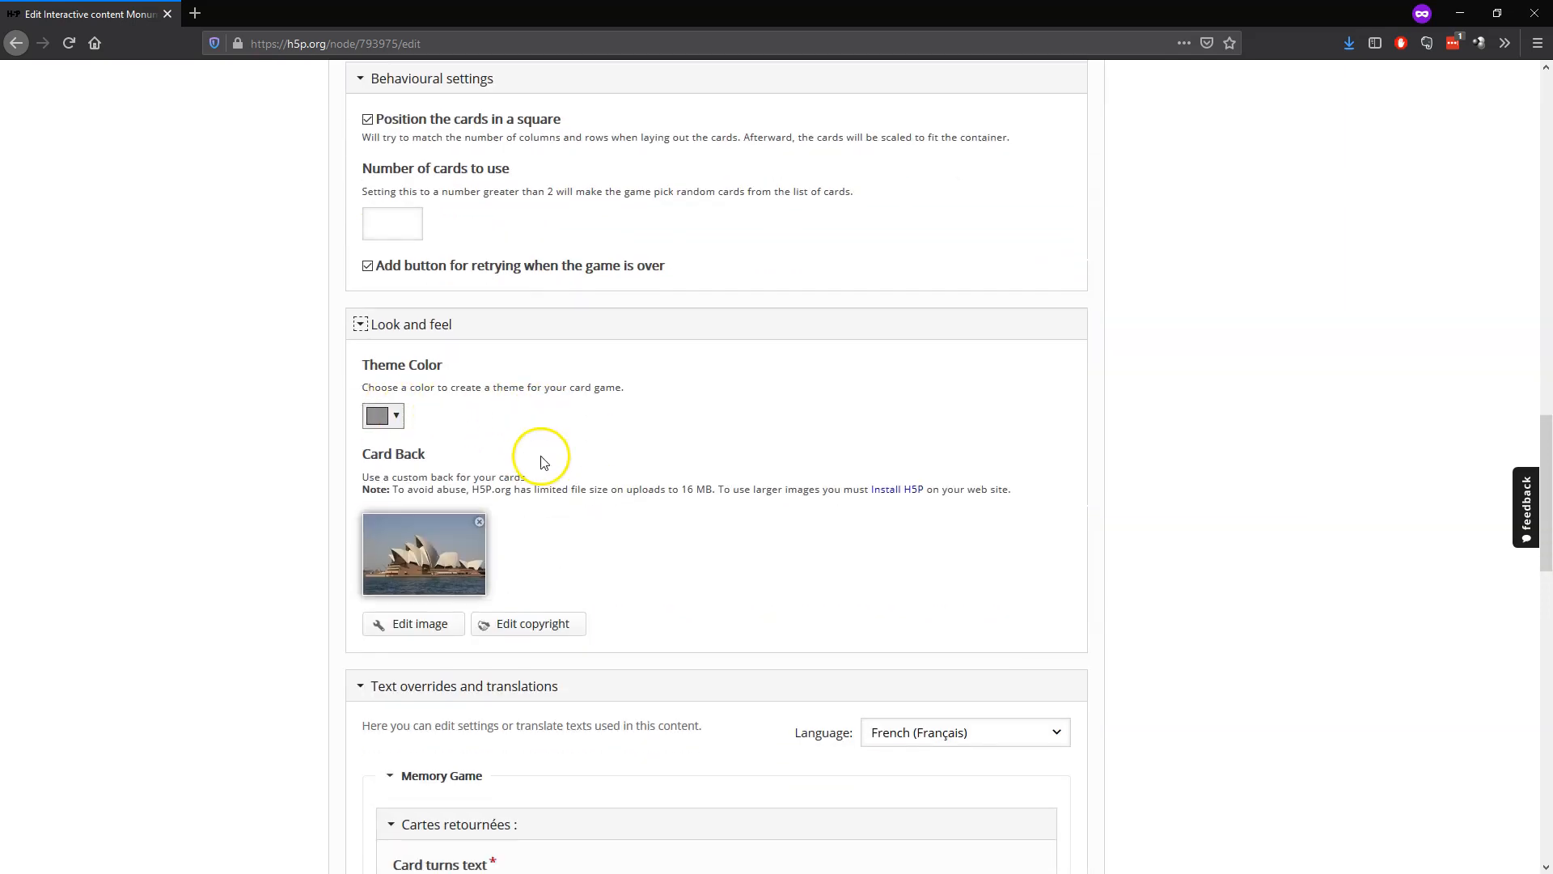
pyautogui.click(479, 483)
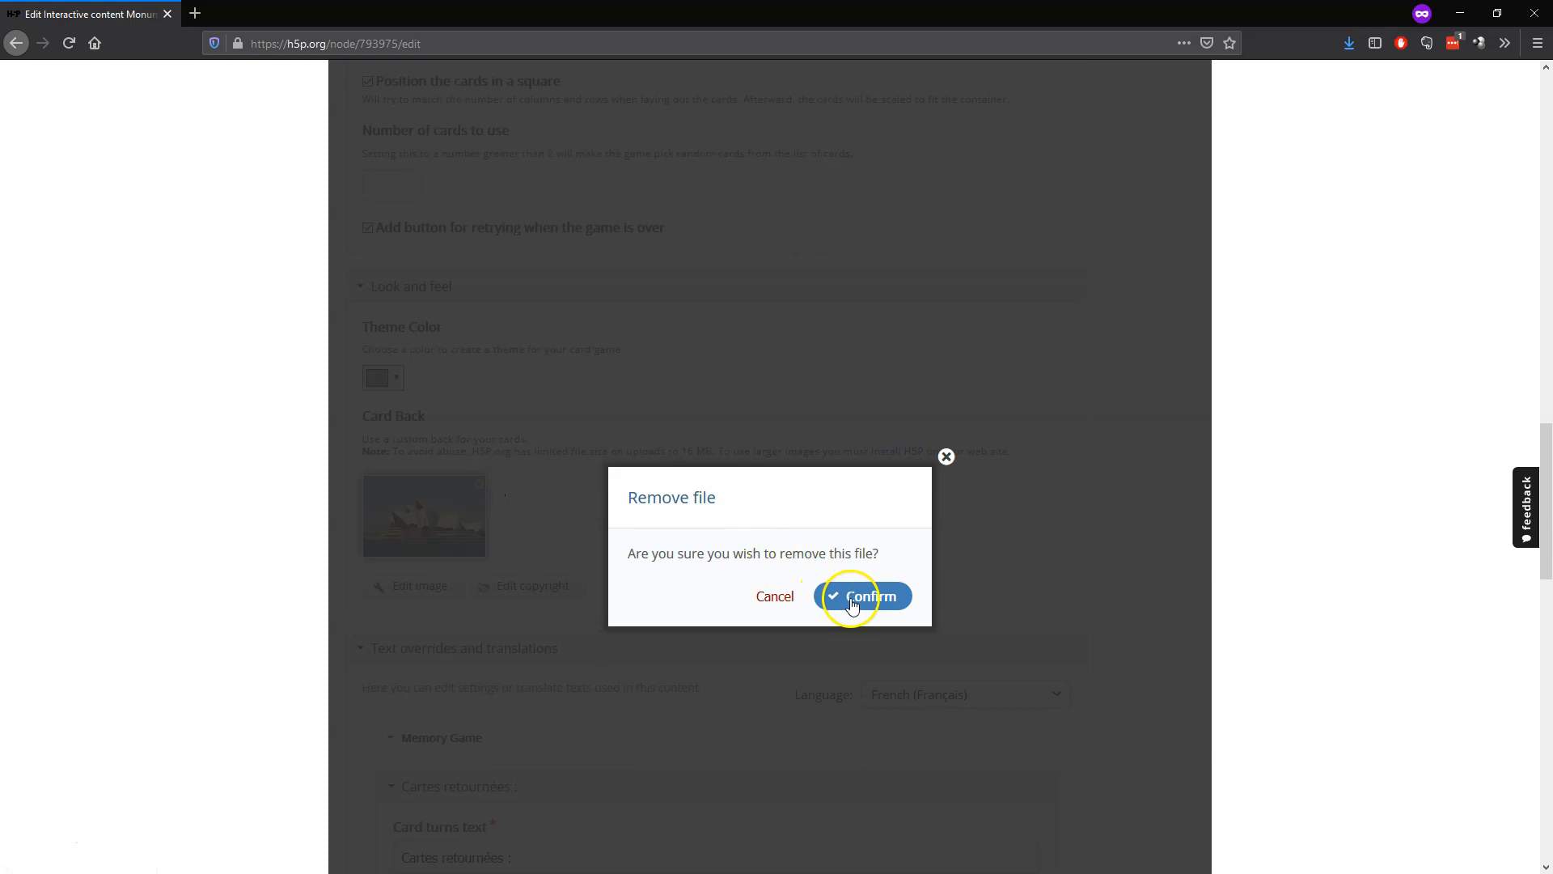
pyautogui.click(849, 596)
pyautogui.click(434, 489)
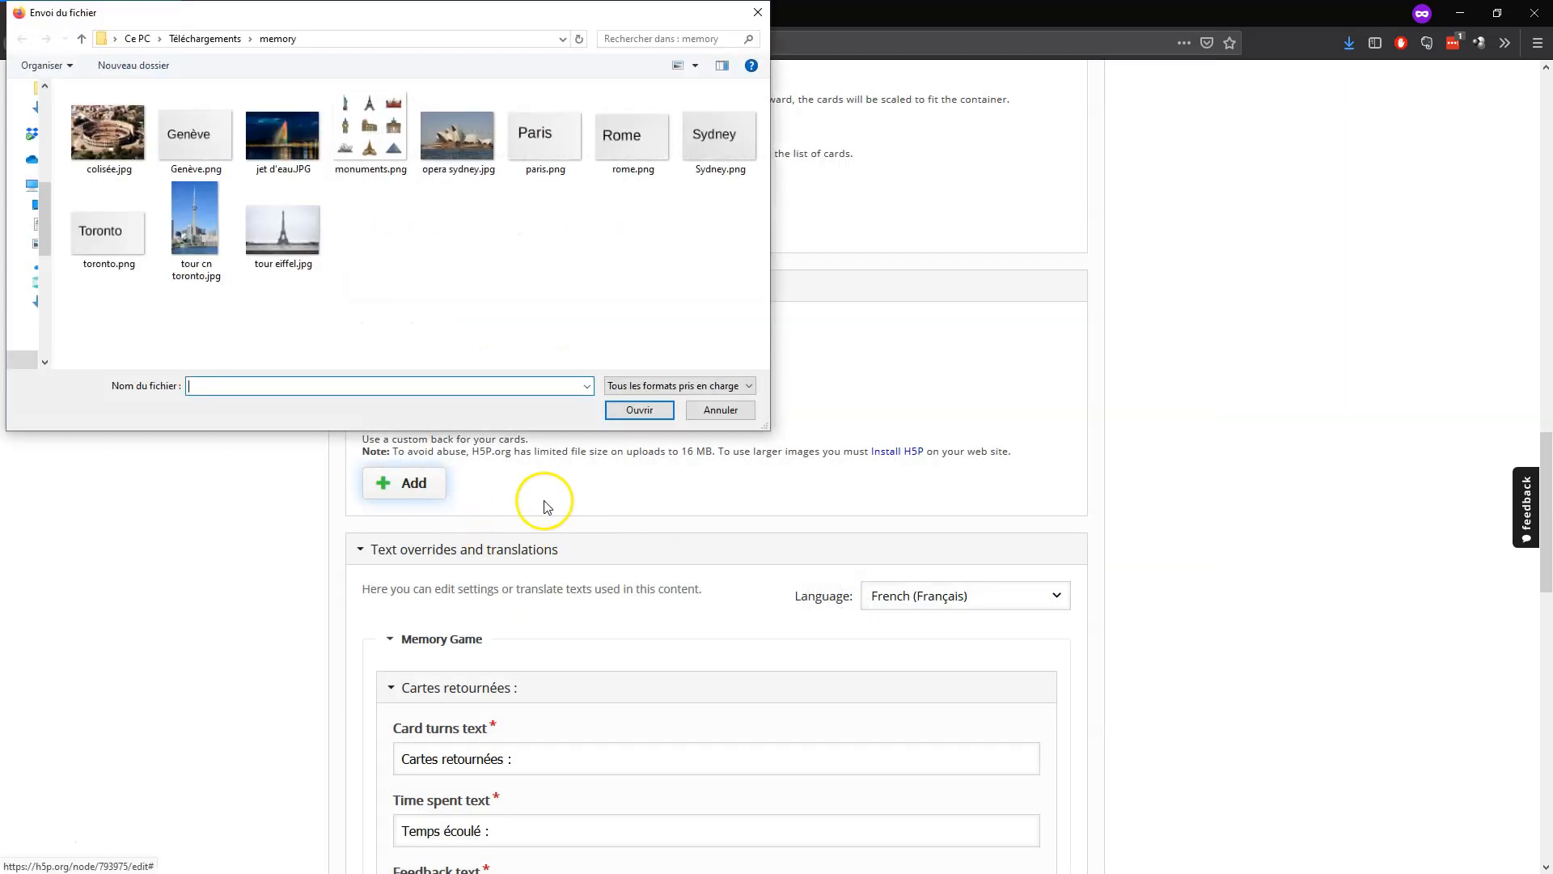
pyautogui.click(358, 154)
pyautogui.click(639, 409)
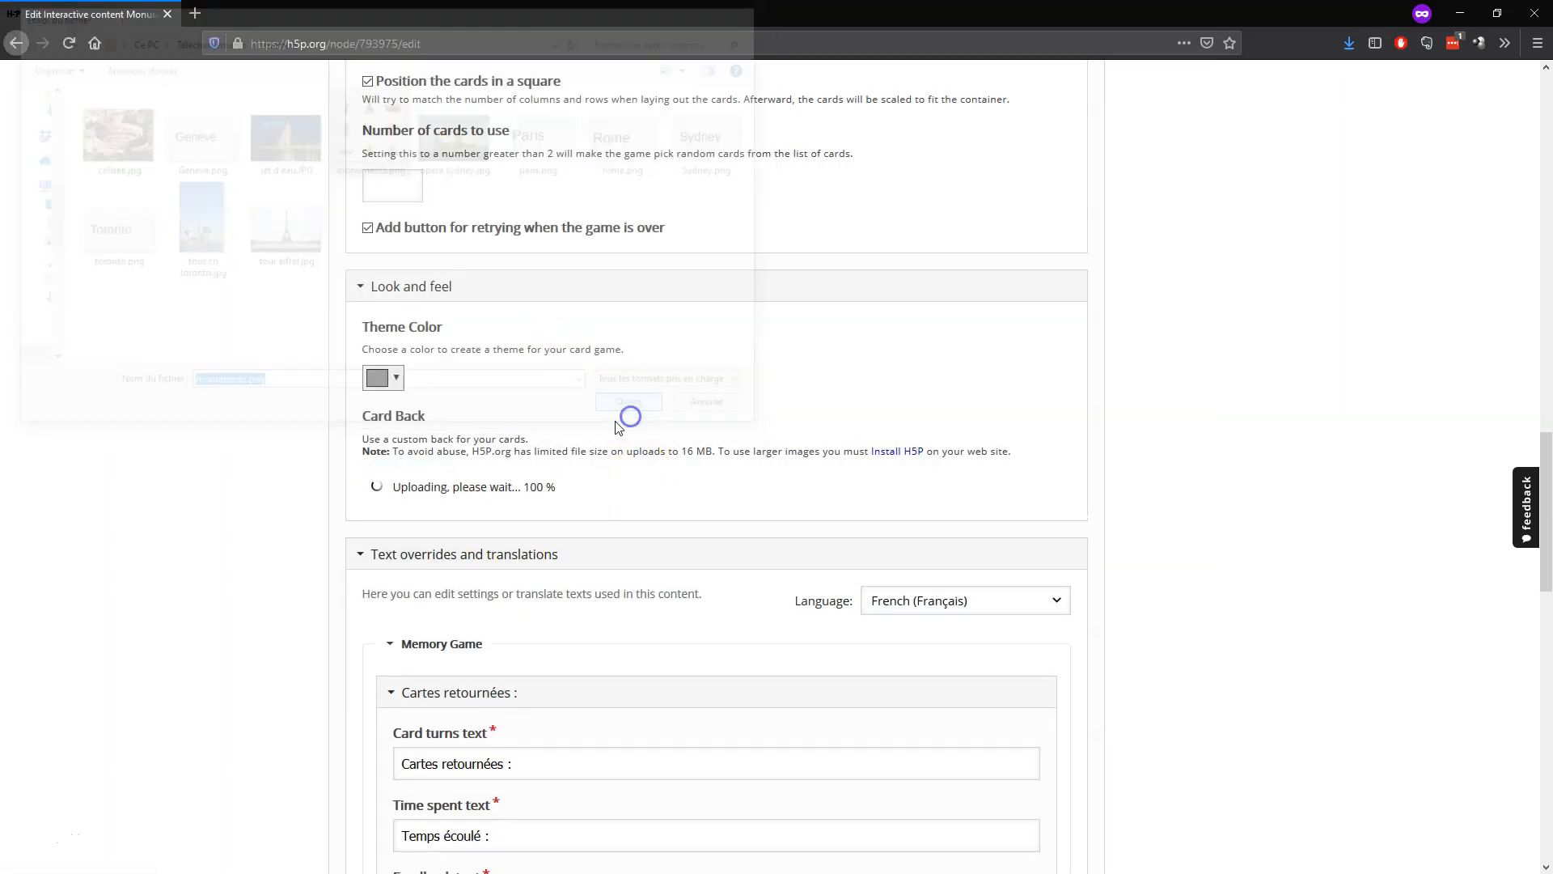
# - Save the edited Monuments memory game
pyautogui.scroll(-10, 772, 449)
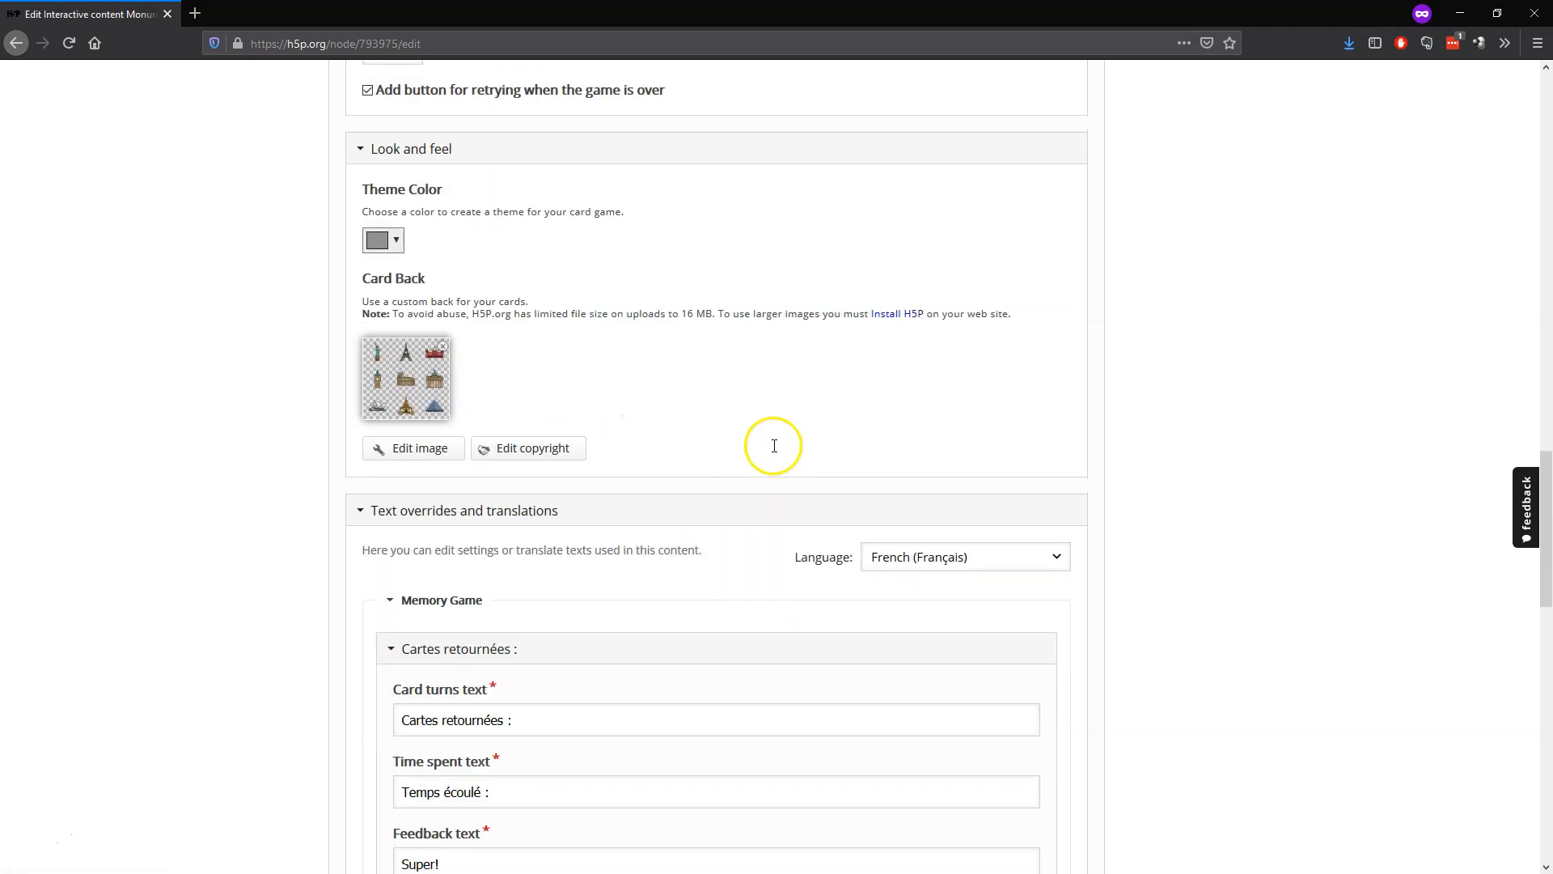
pyautogui.scroll(-5, 775, 446)
pyautogui.click(345, 457)
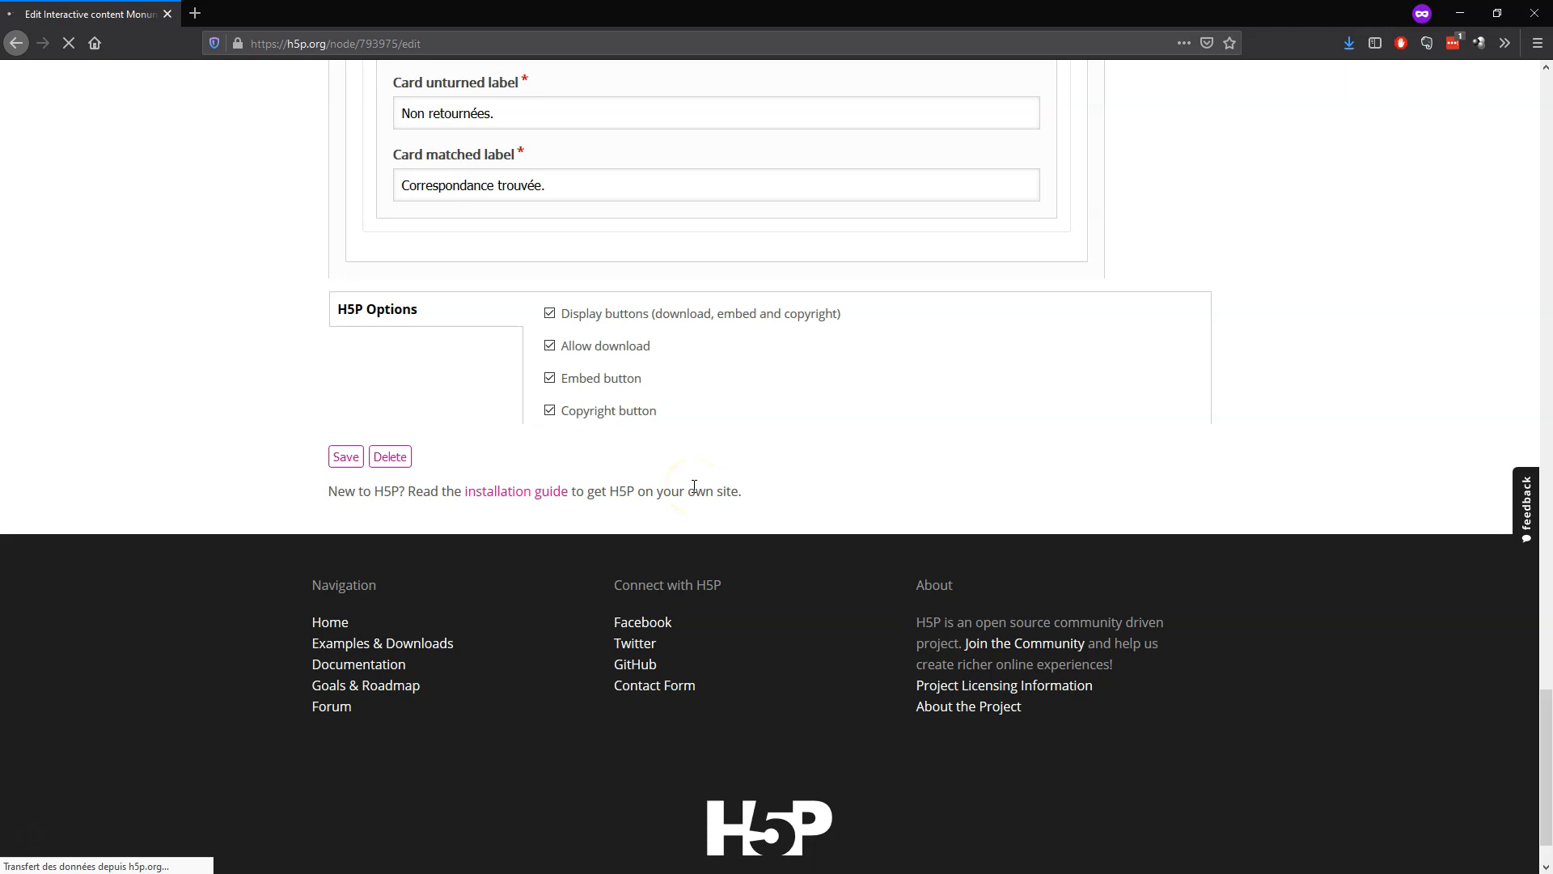
# - Turn over the first two cards in the saved game and check the card backs and the French score labels
pyautogui.scroll(-5, 590, 461)
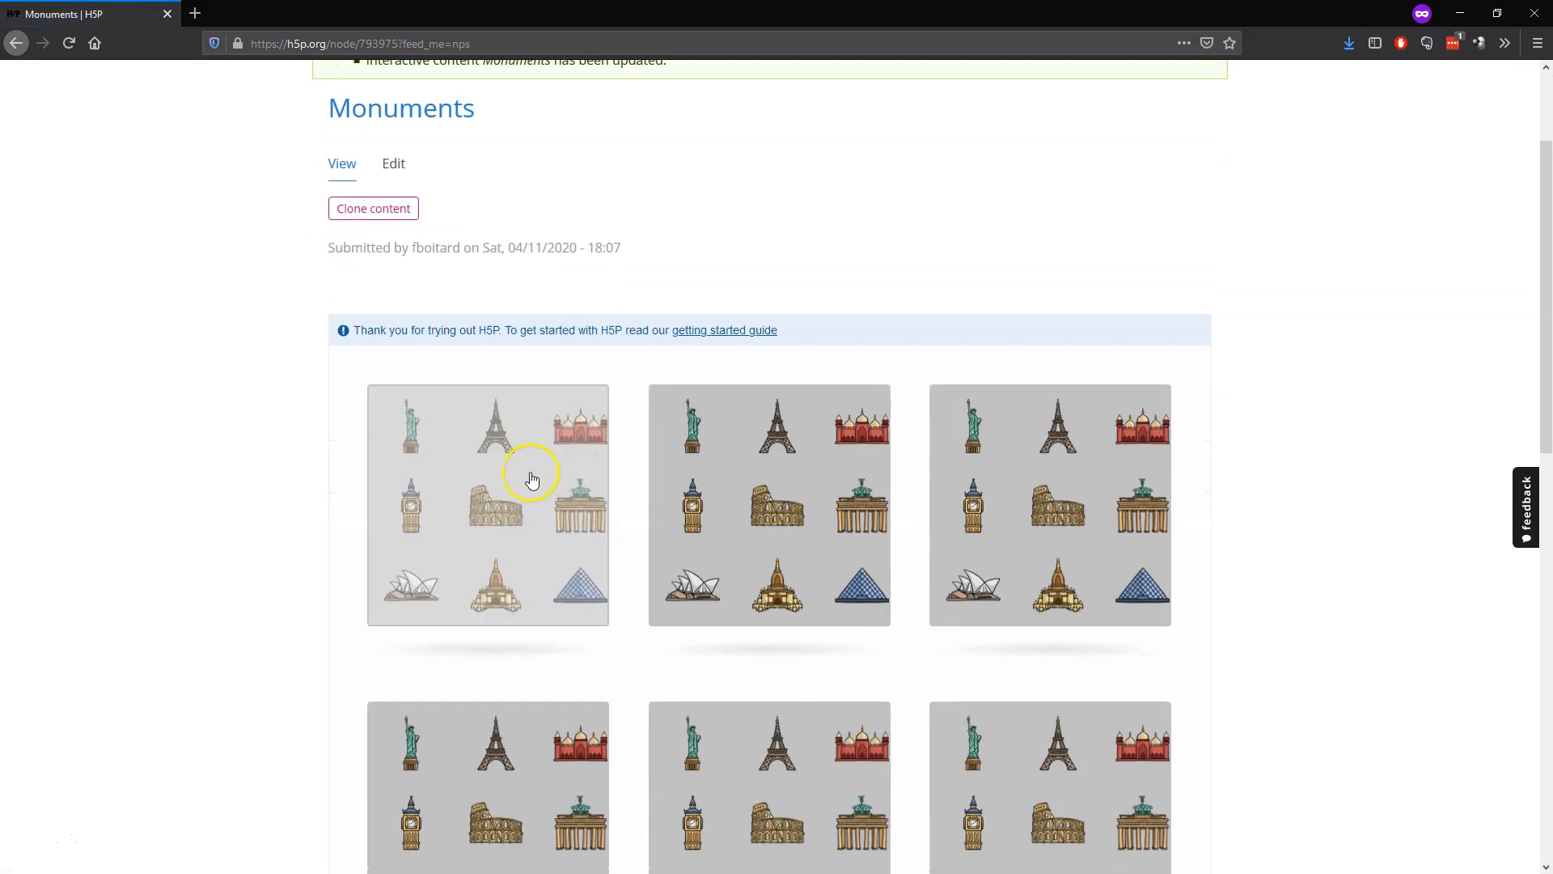
pyautogui.click(757, 500)
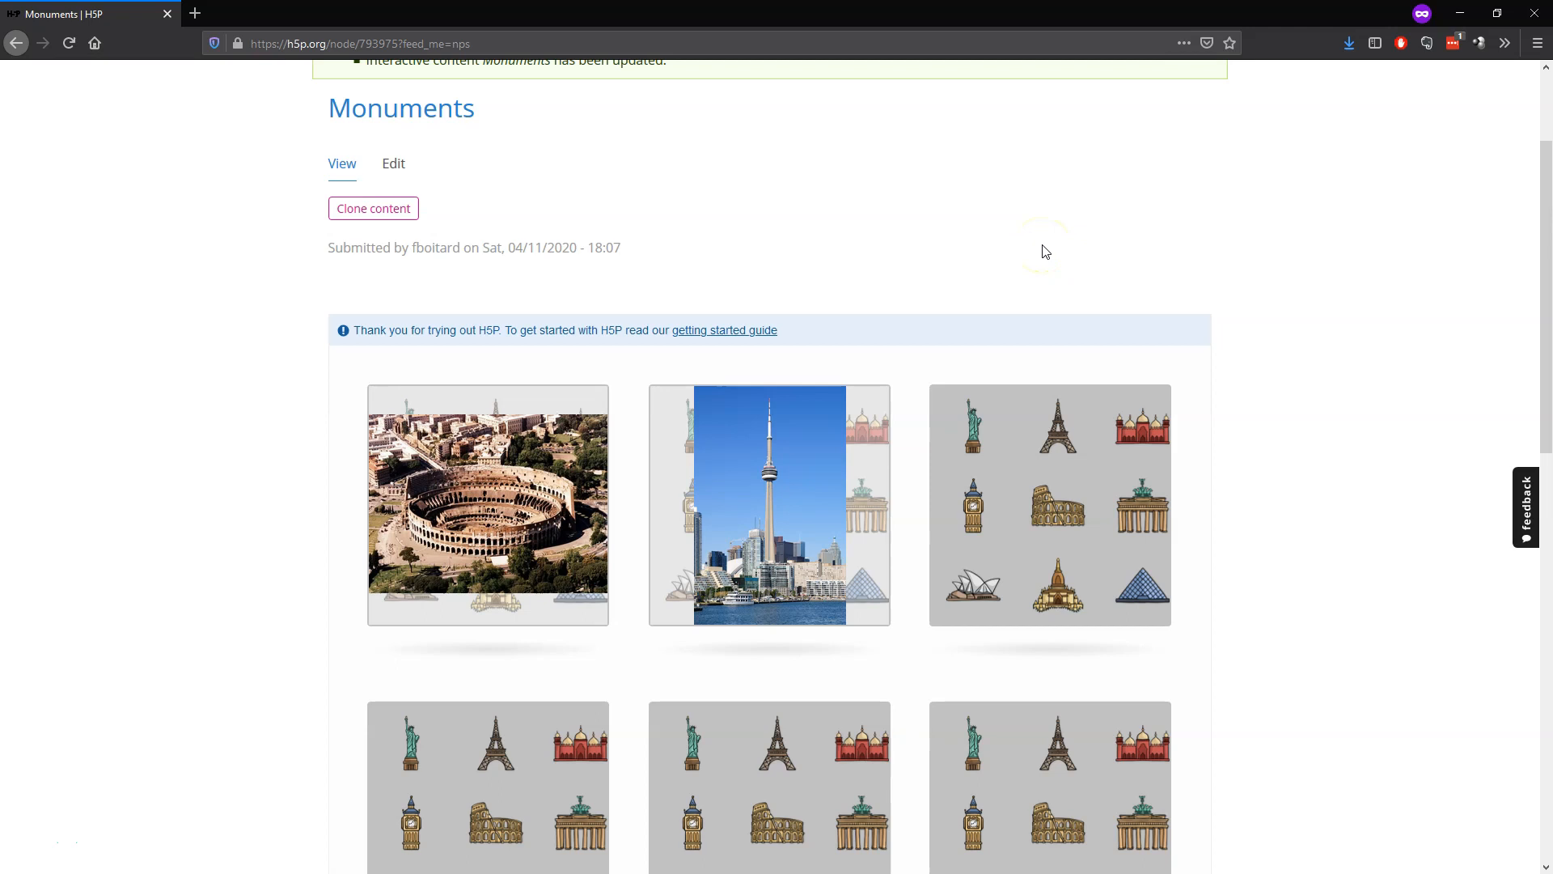
pyautogui.scroll(-10, 1321, 256)
pyautogui.scroll(6, 1322, 257)
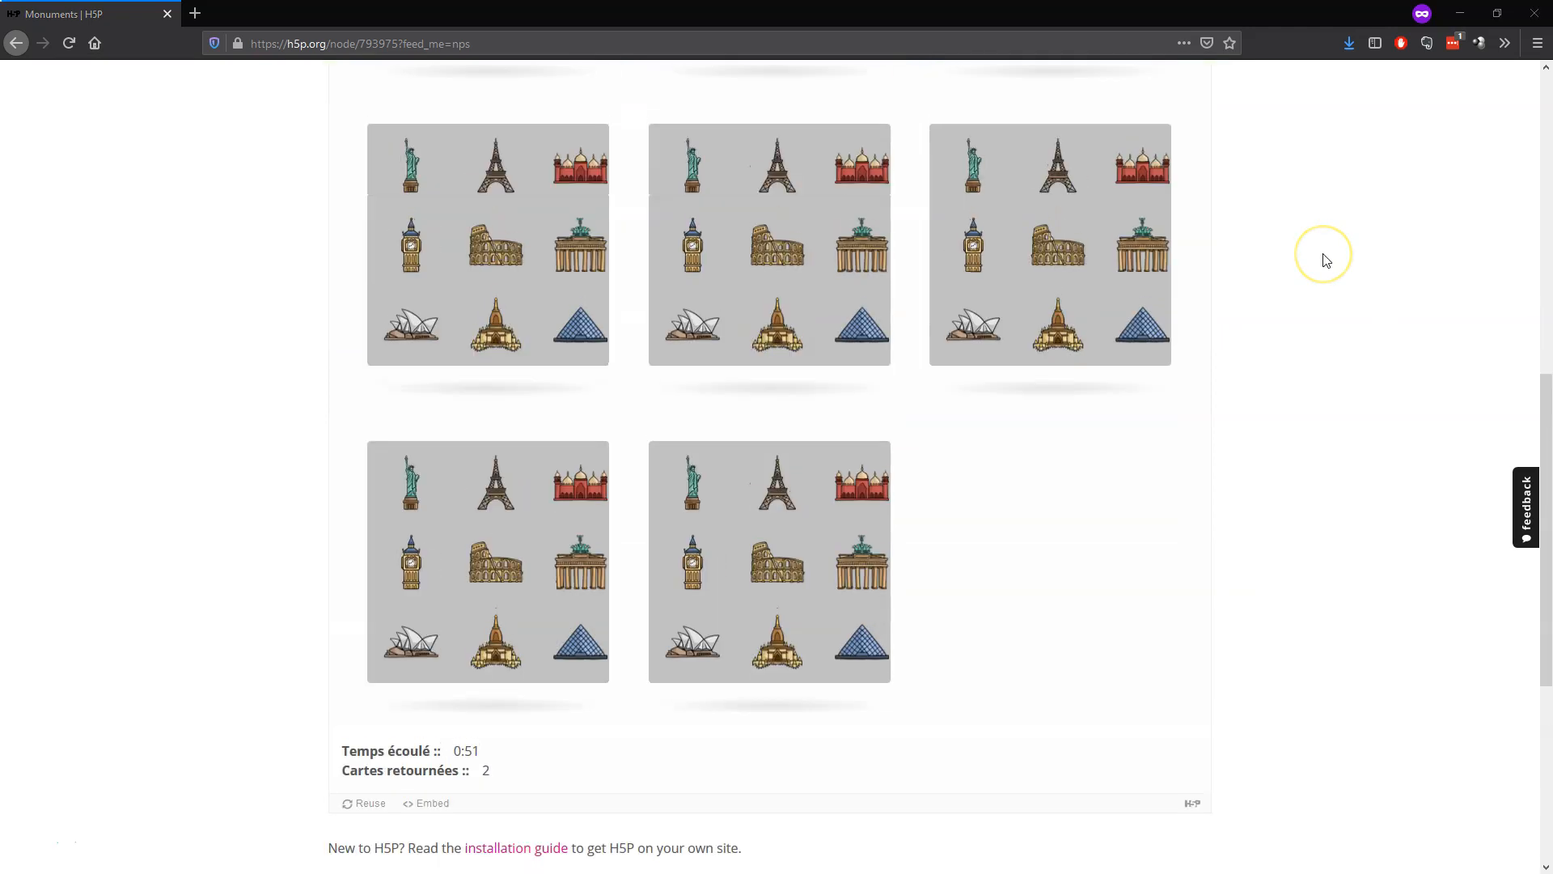
pyautogui.scroll(-3, 1326, 261)
pyautogui.scroll(-2, 1324, 258)
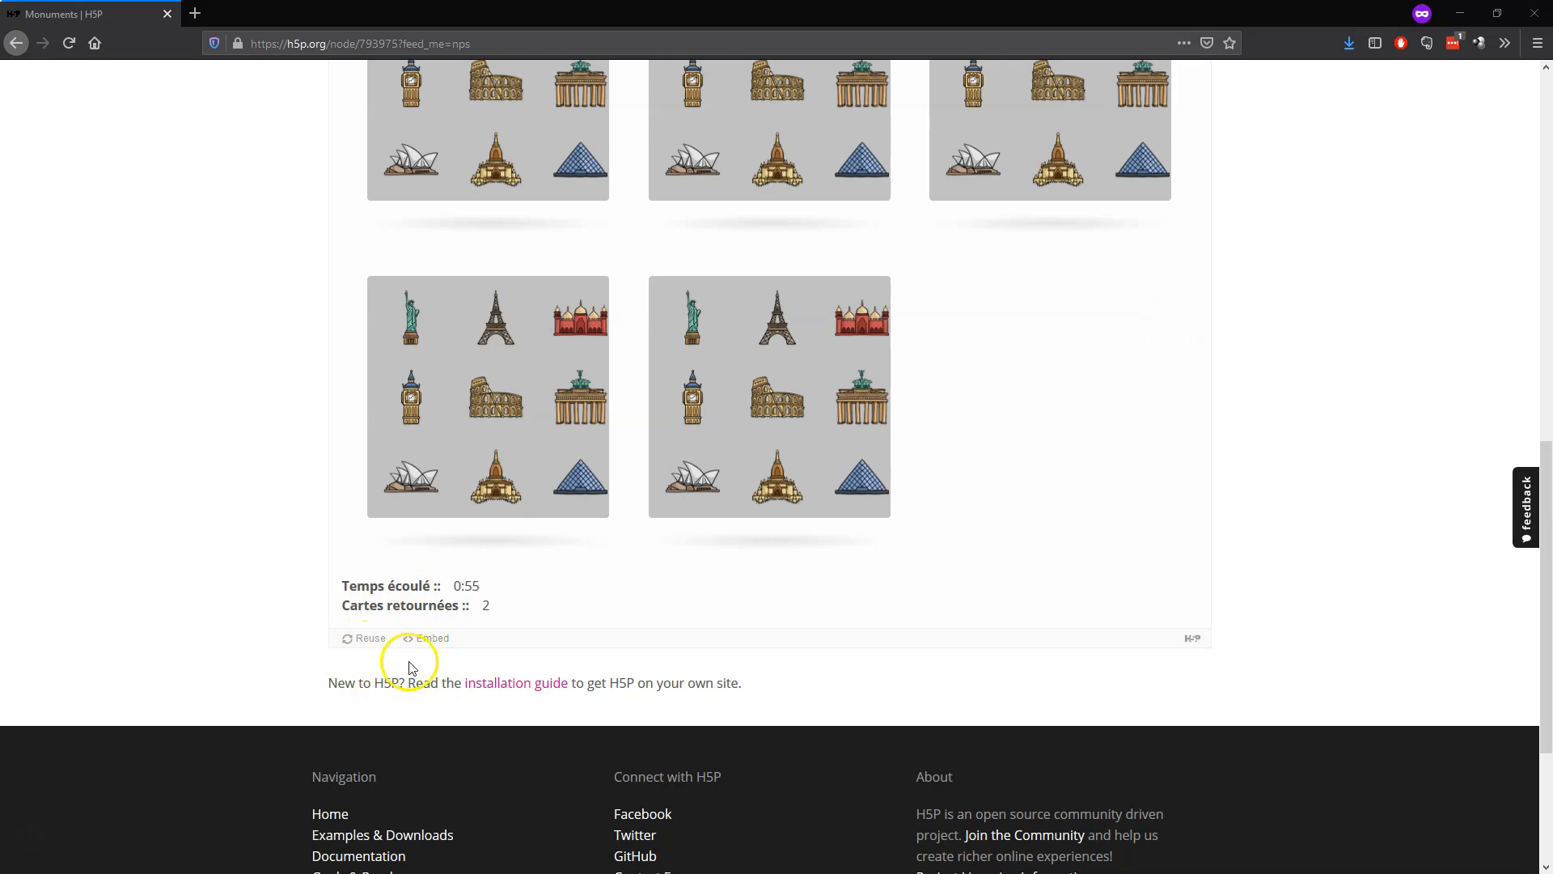
# - Open the game's embed options, select the iframe code and close the dialog
pyautogui.click(423, 641)
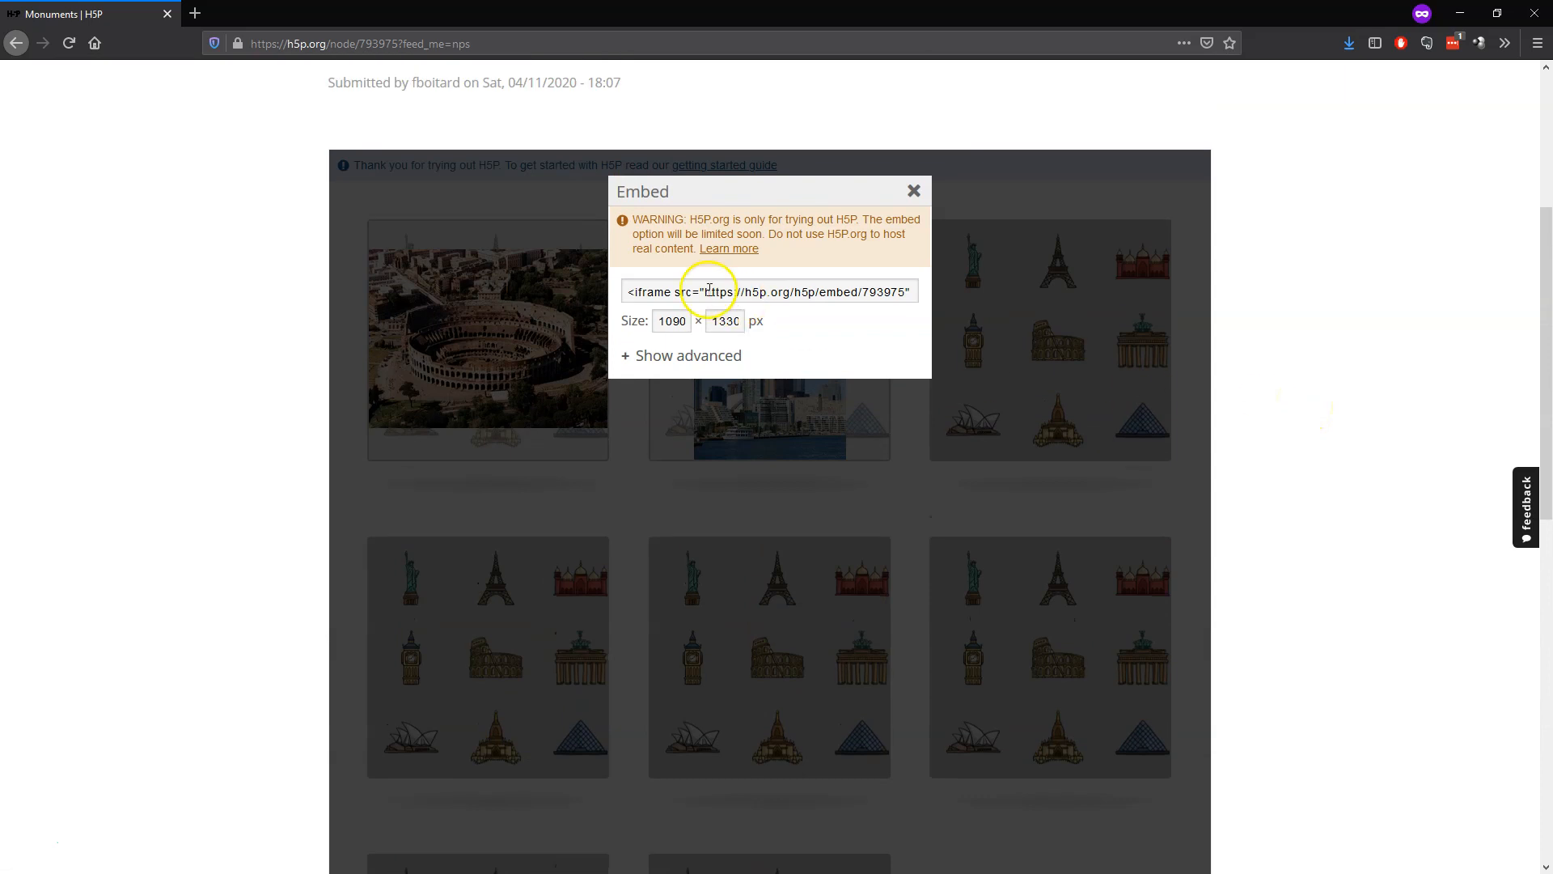
pyautogui.click(708, 290)
pyautogui.click(721, 300)
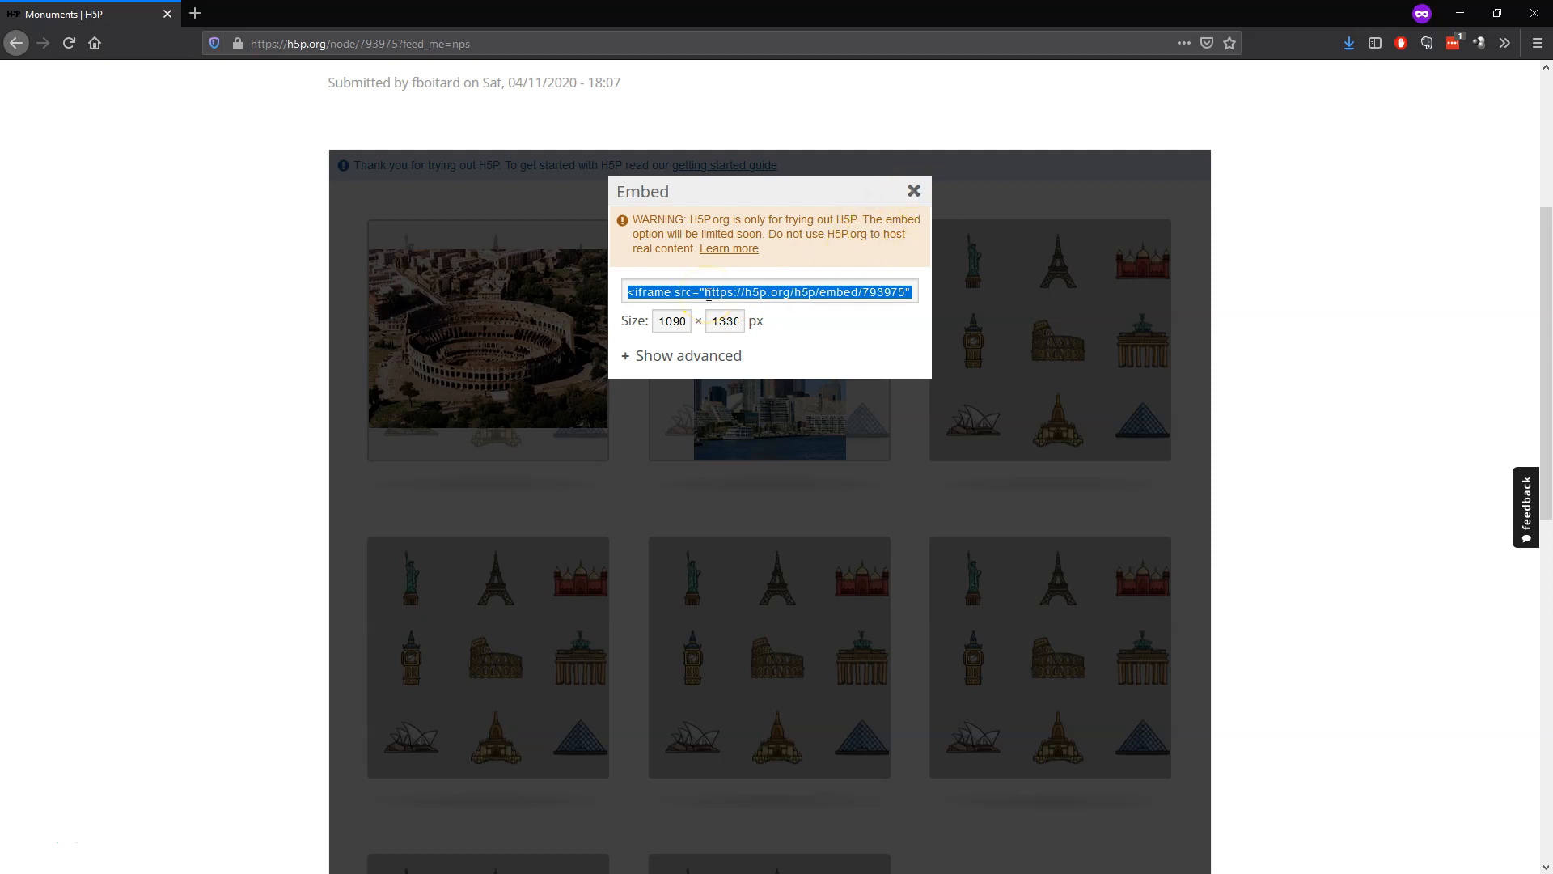
pyautogui.click(914, 191)
# - Request the Monuments game as a reusable .h5p download with the save file option and cancel the download
pyautogui.scroll(-6, 746, 313)
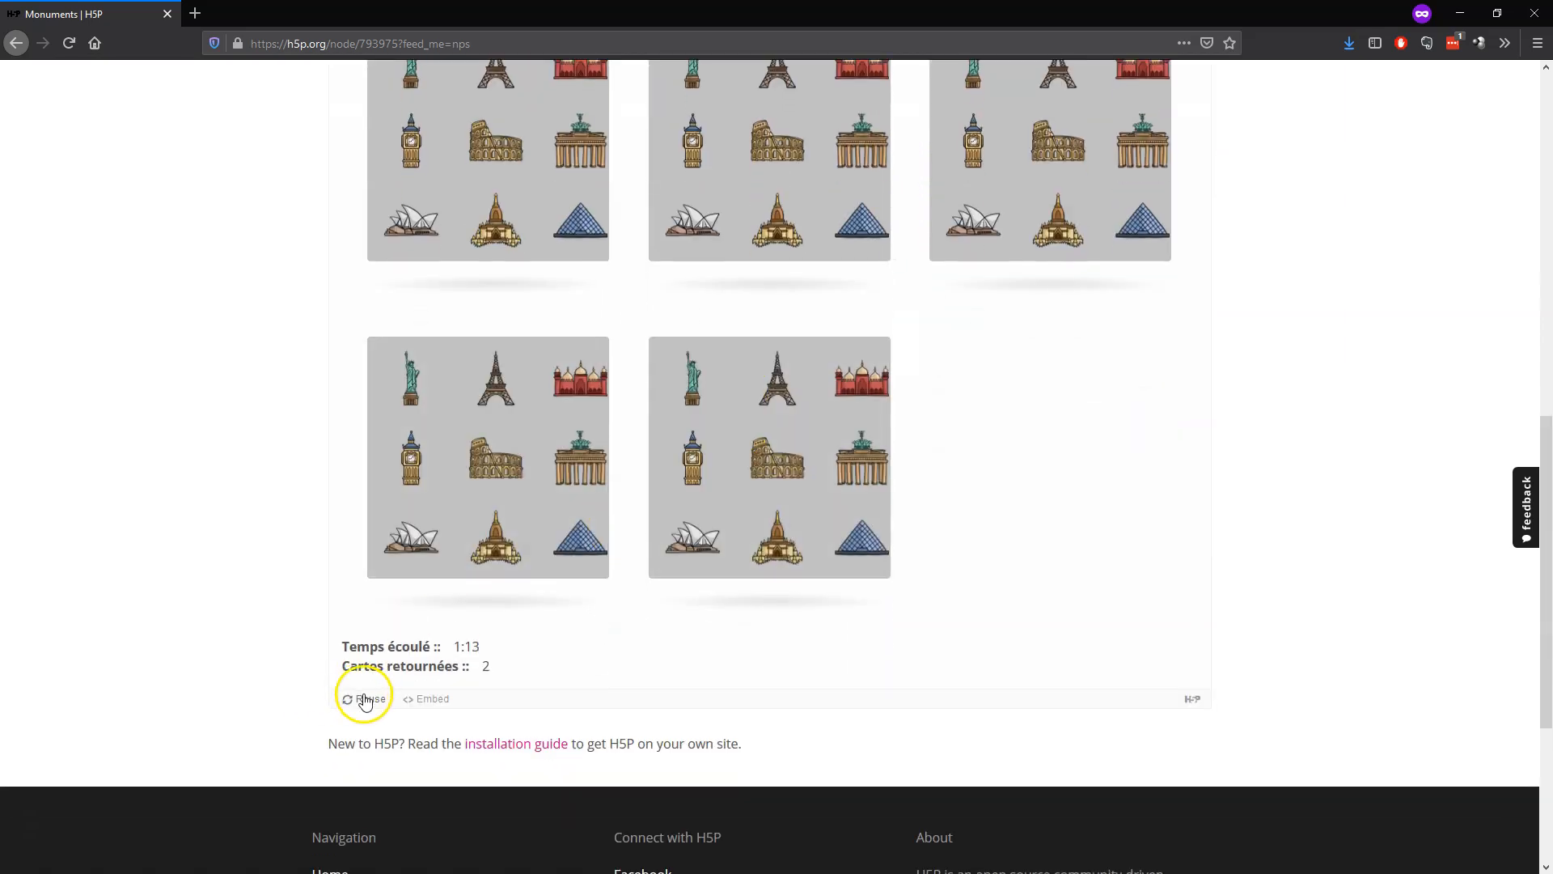
pyautogui.click(365, 701)
pyautogui.scroll(6, 725, 479)
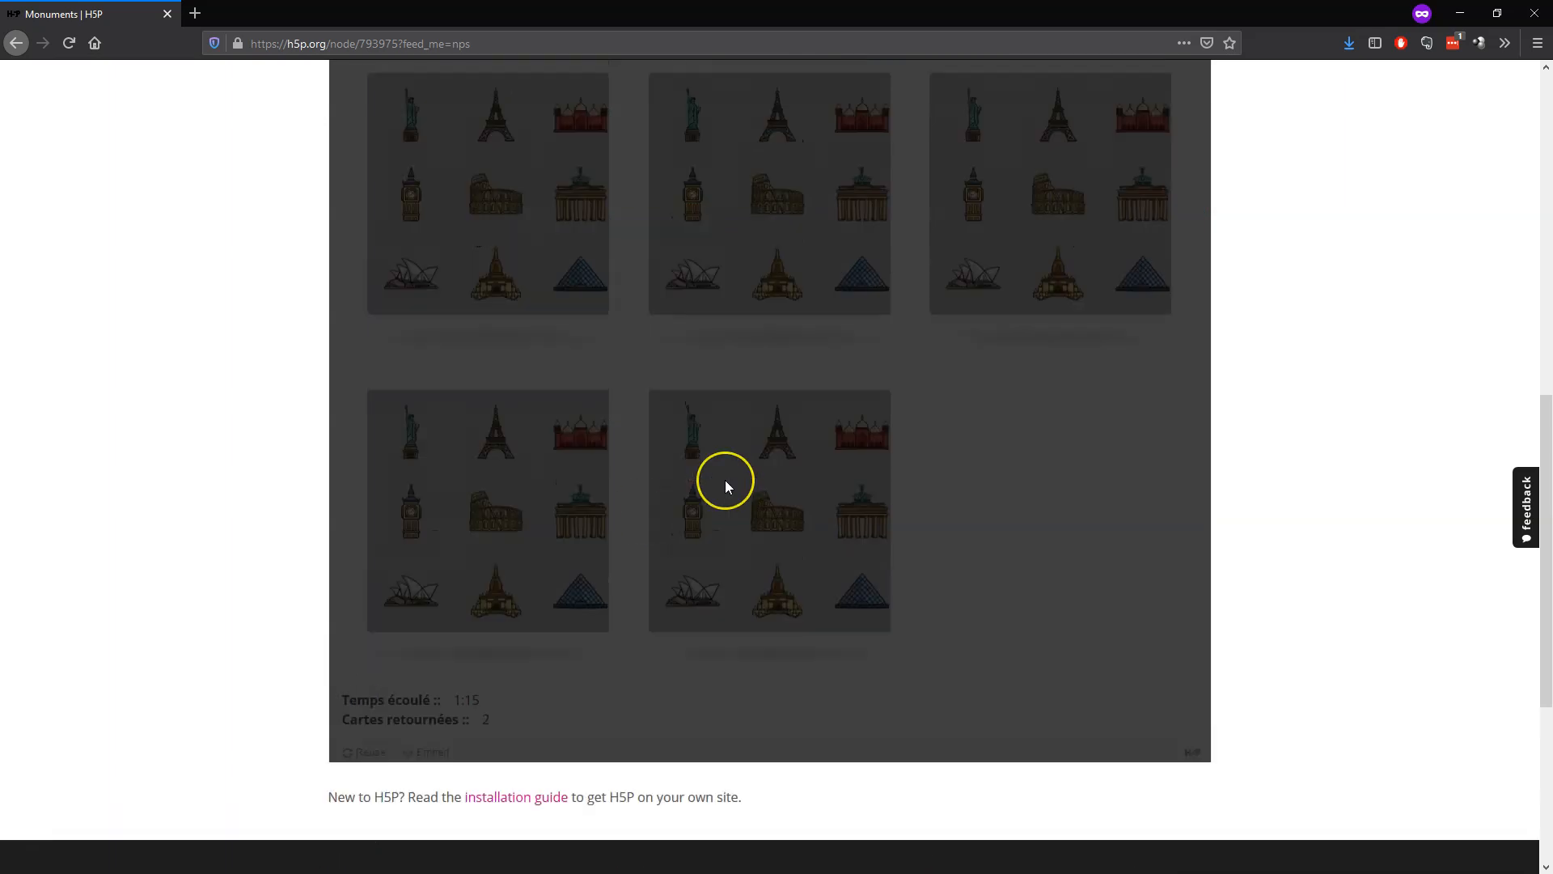
pyautogui.scroll(1, 725, 479)
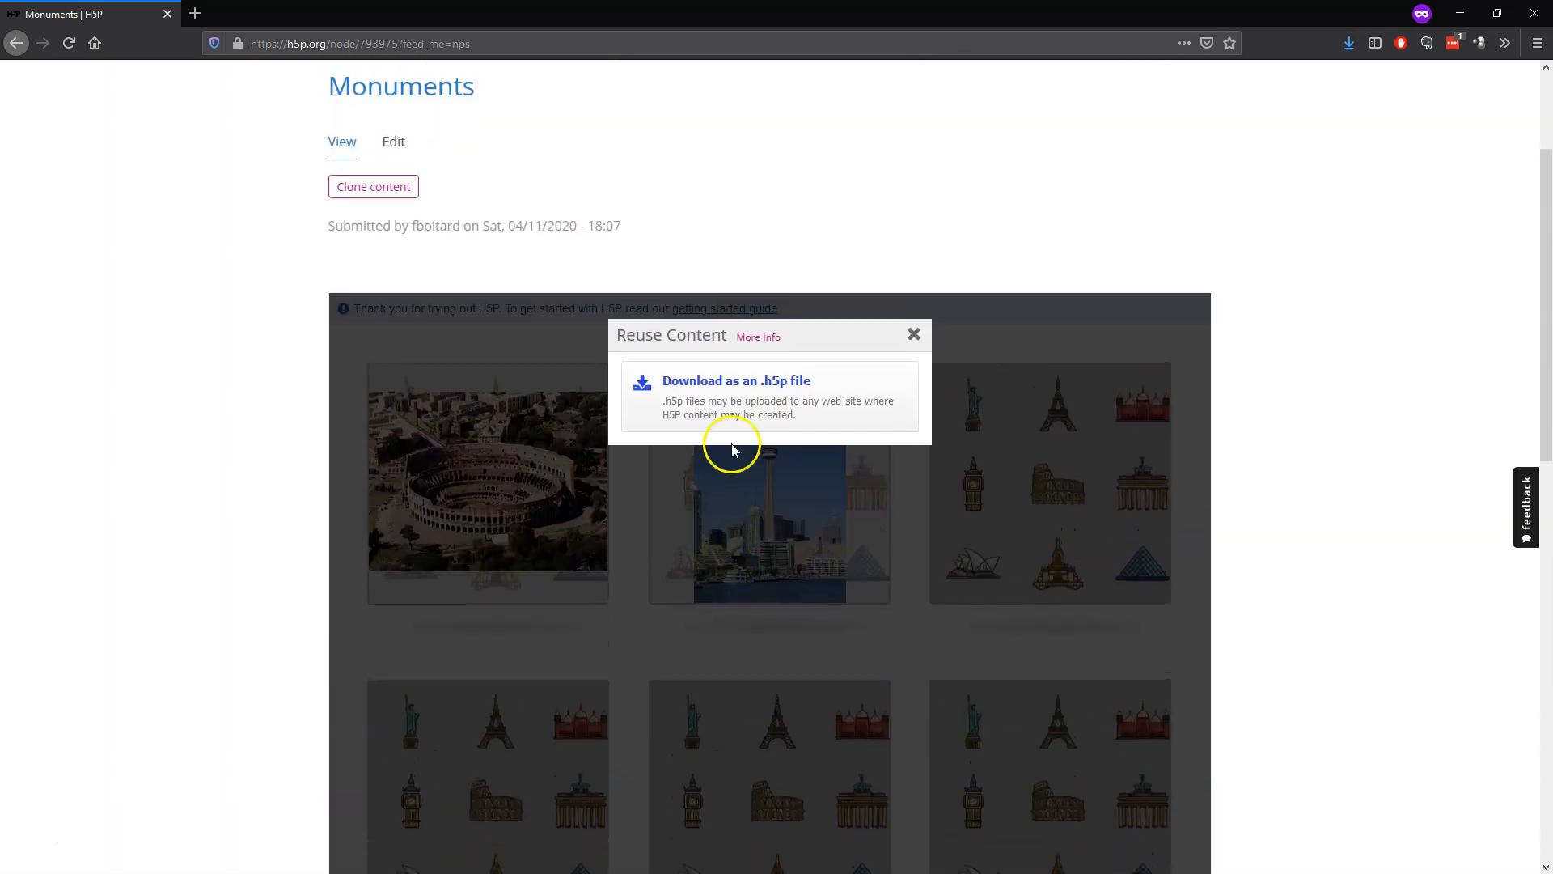
pyautogui.click(763, 389)
pyautogui.click(563, 349)
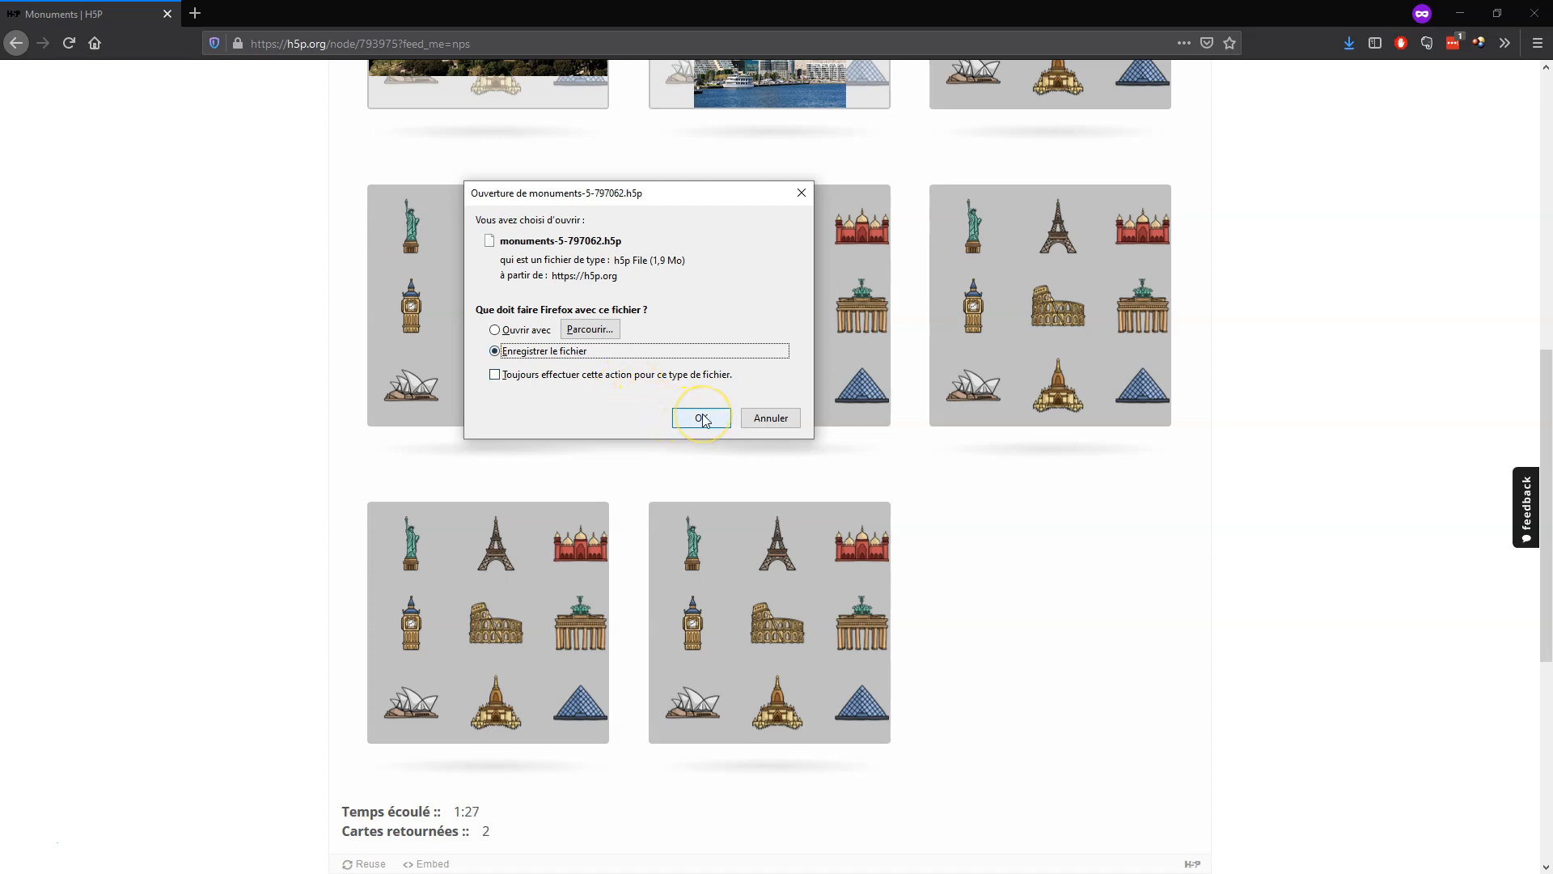
pyautogui.click(753, 419)
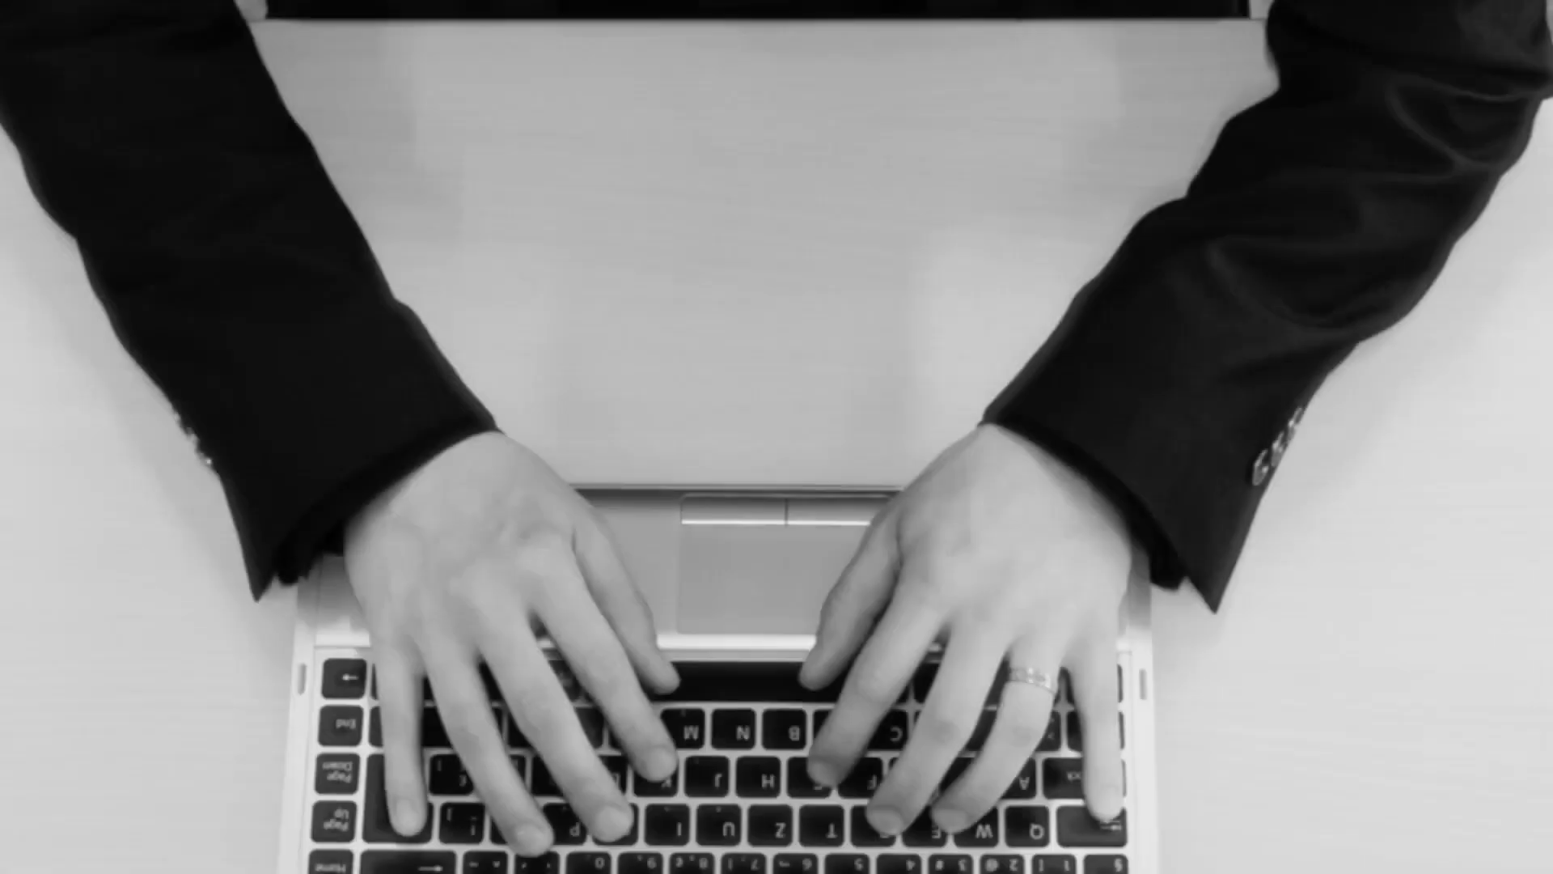